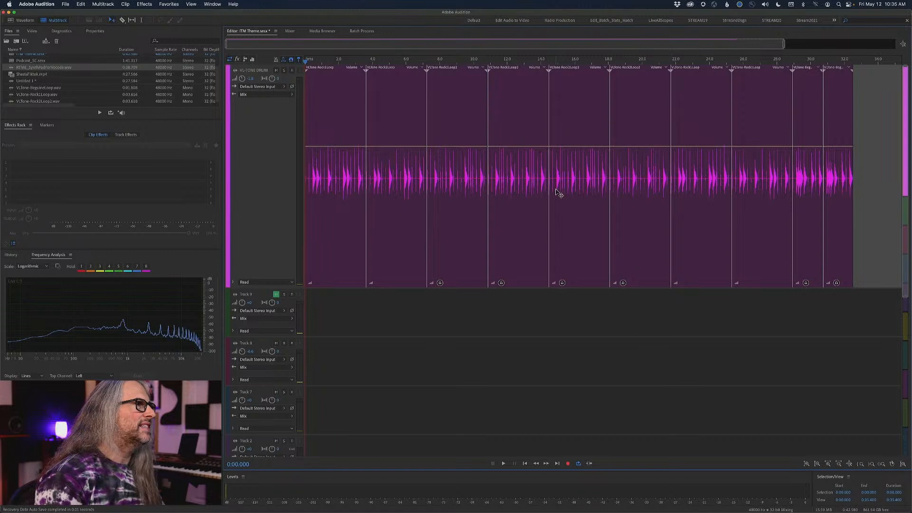
- Show the effects on the multitrack tracks, play the dry VL-Tone drum track, and return the playhead to the start
click(237, 59)
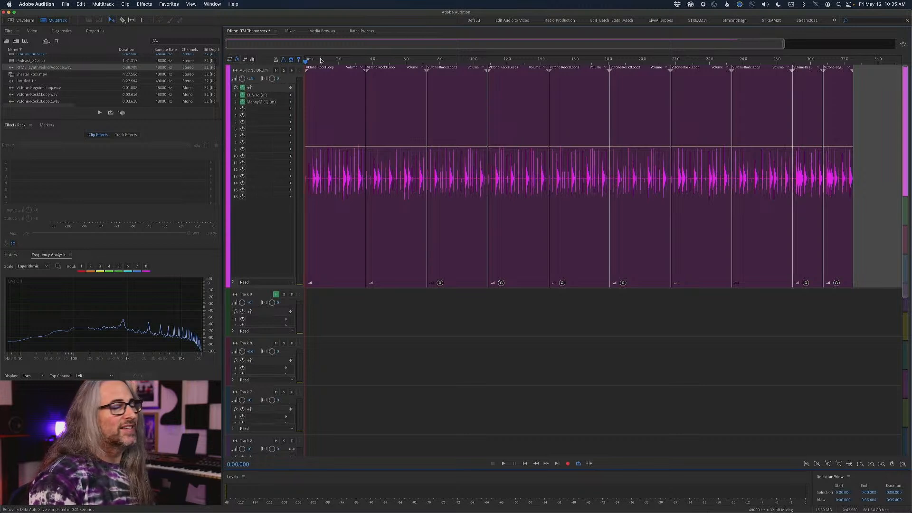
key(space)
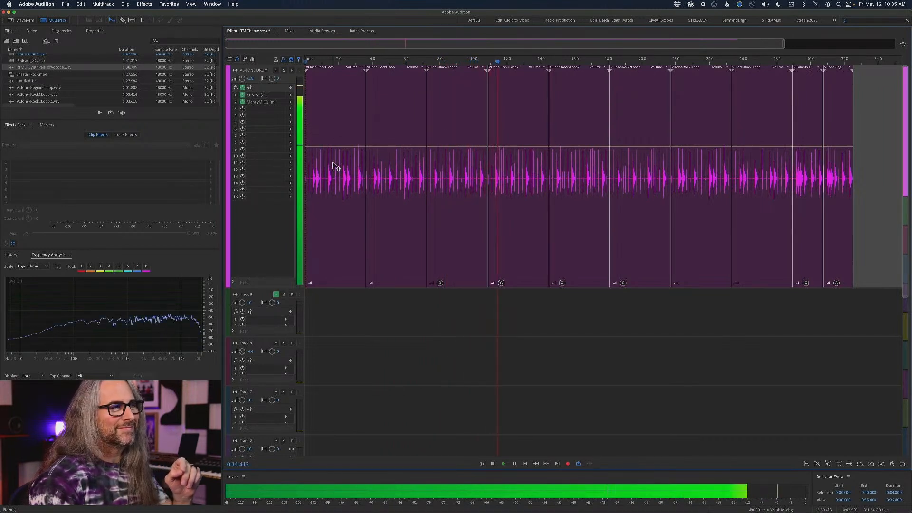
key(space)
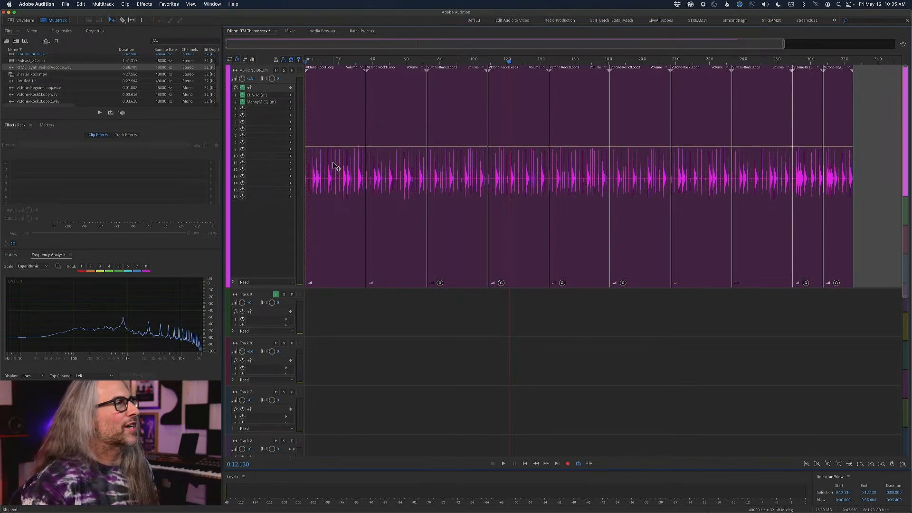
drag(509, 62, 488, 66)
key(Home)
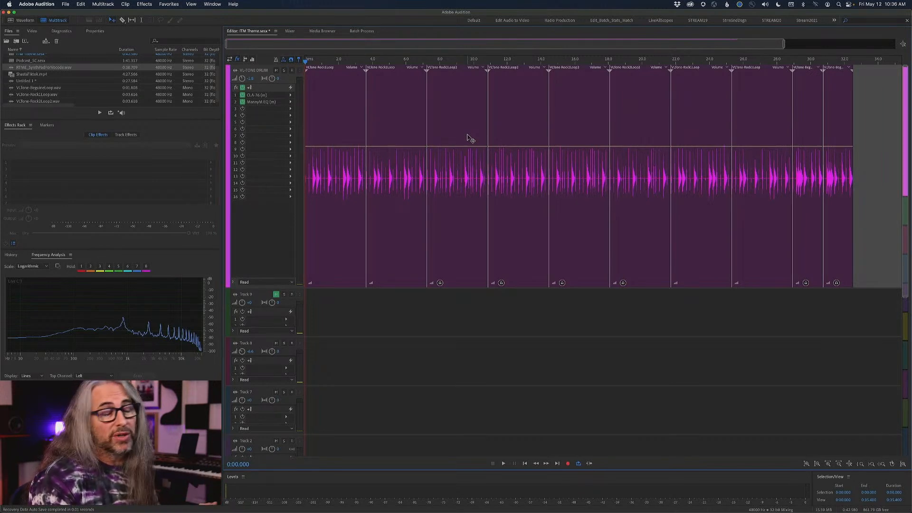
- Open the mixer and browse the reverb effects offered for the drum track's third effect slot, without adding one
click(291, 32)
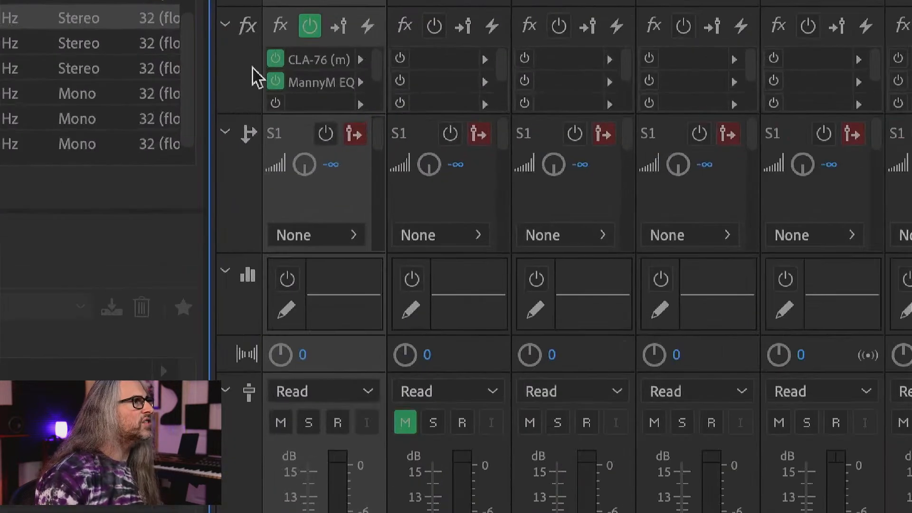
click(360, 103)
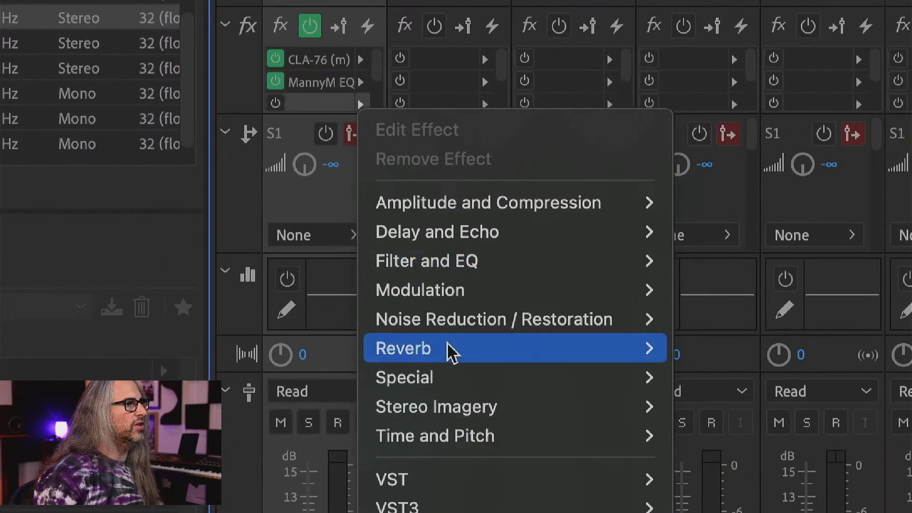
mouse_move(464, 348)
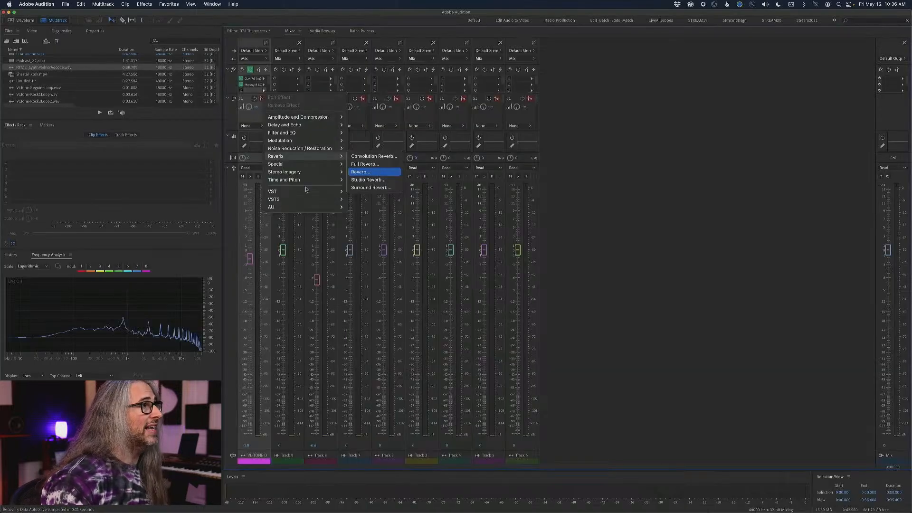
click(221, 80)
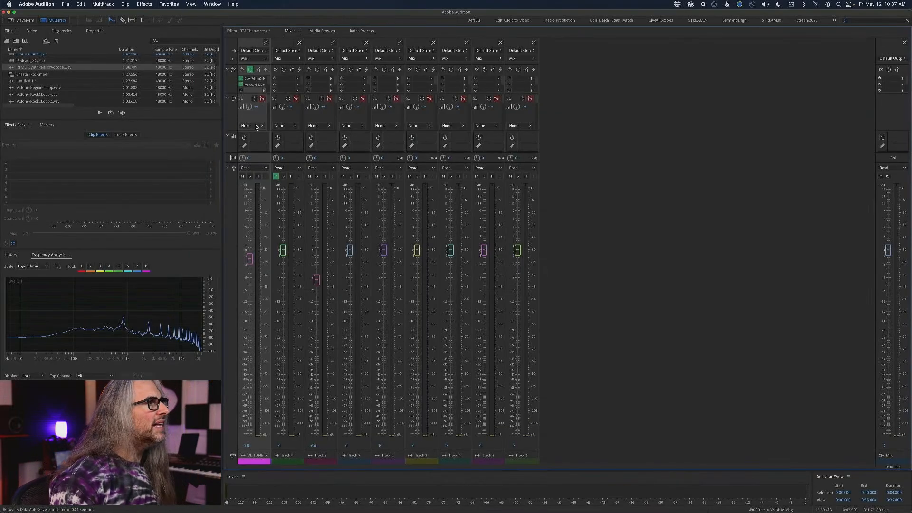
- Route the drum track's first send to a new stereo bus and name the bus VERB
click(257, 126)
mouse_move(278, 143)
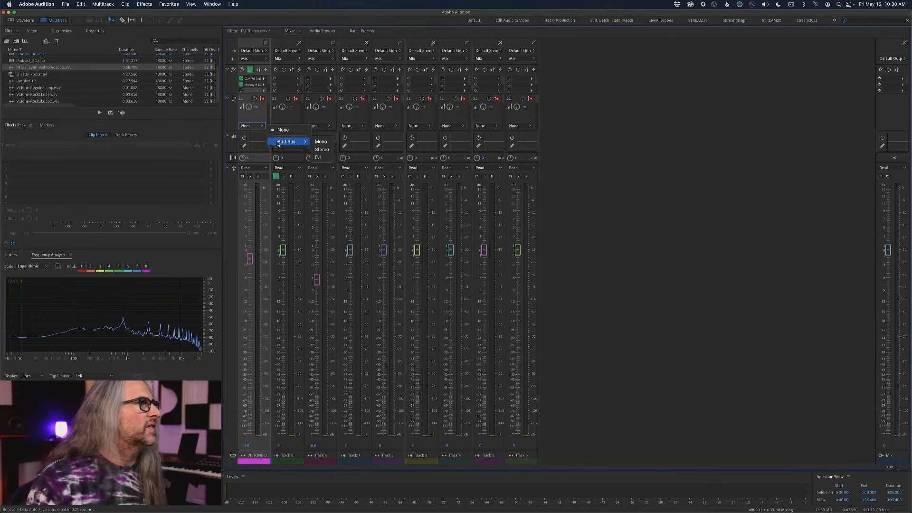
click(323, 150)
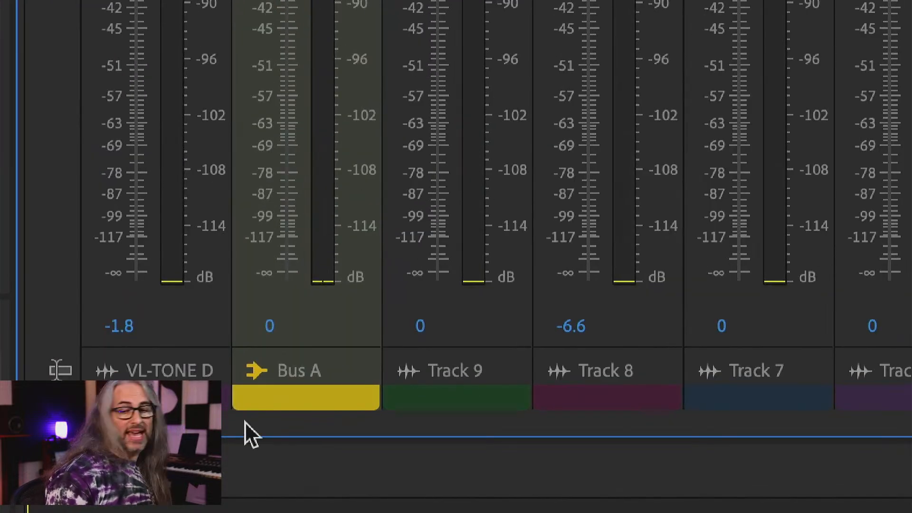
click(297, 373)
text(VERB)
key(Return)
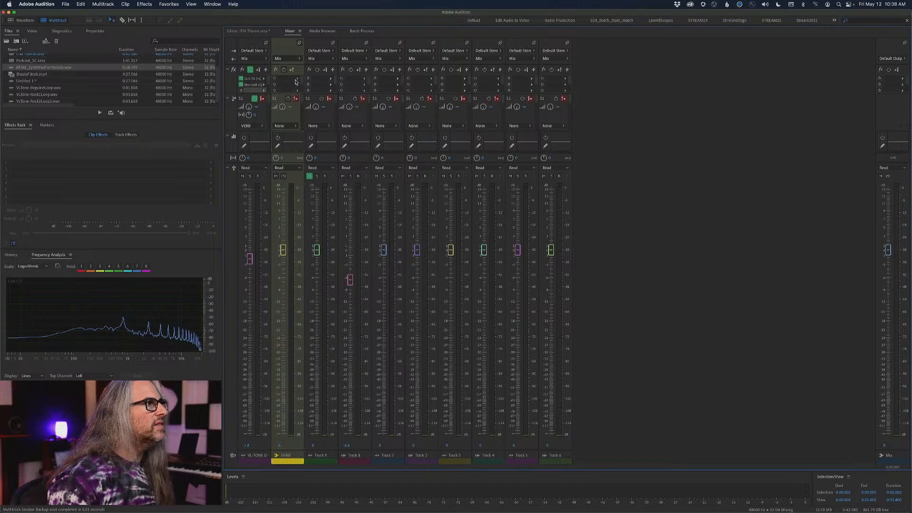
- Insert the Waves H-Reverb (s) Audio Unit in the VERB bus's first effect slot and move its window clear of the track strips
click(296, 80)
mouse_move(311, 145)
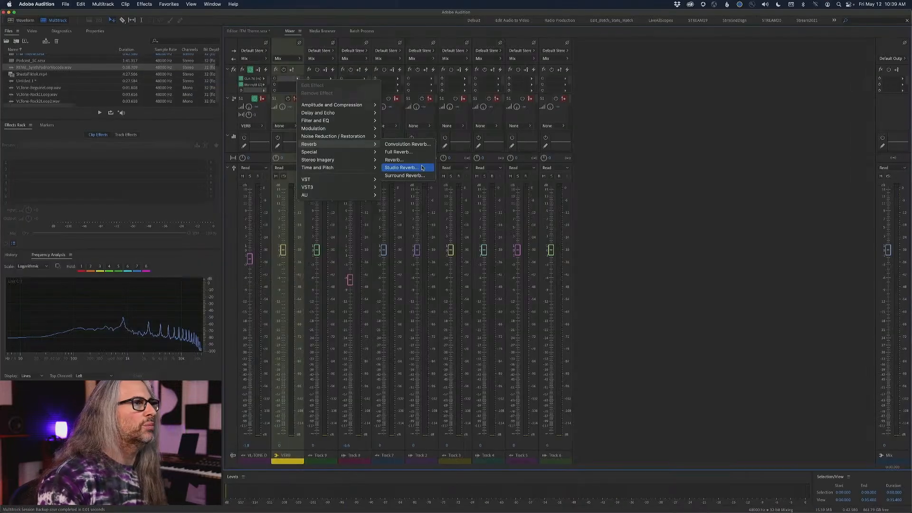
mouse_move(341, 195)
mouse_move(394, 227)
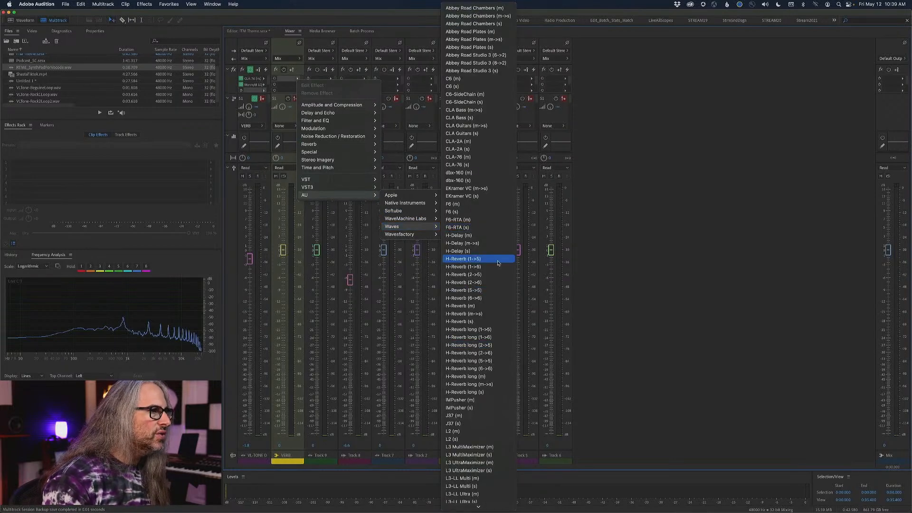
click(492, 323)
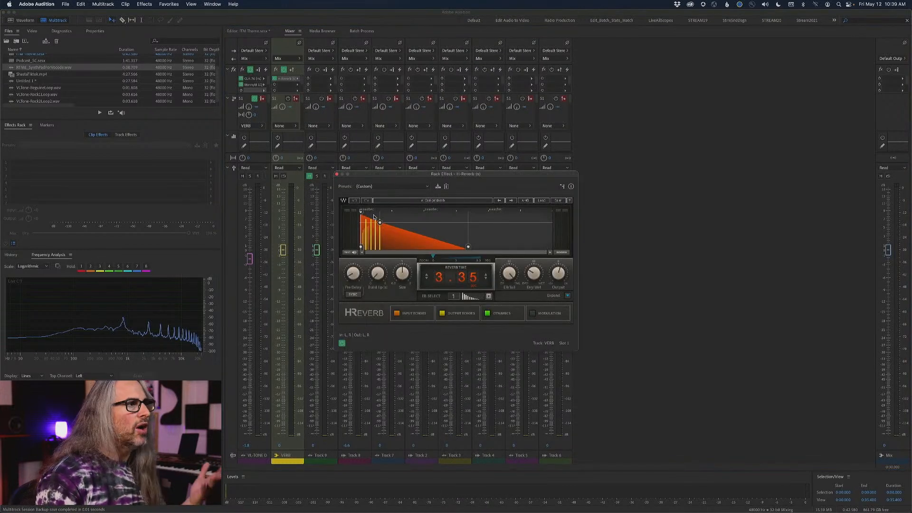
drag(453, 179, 600, 100)
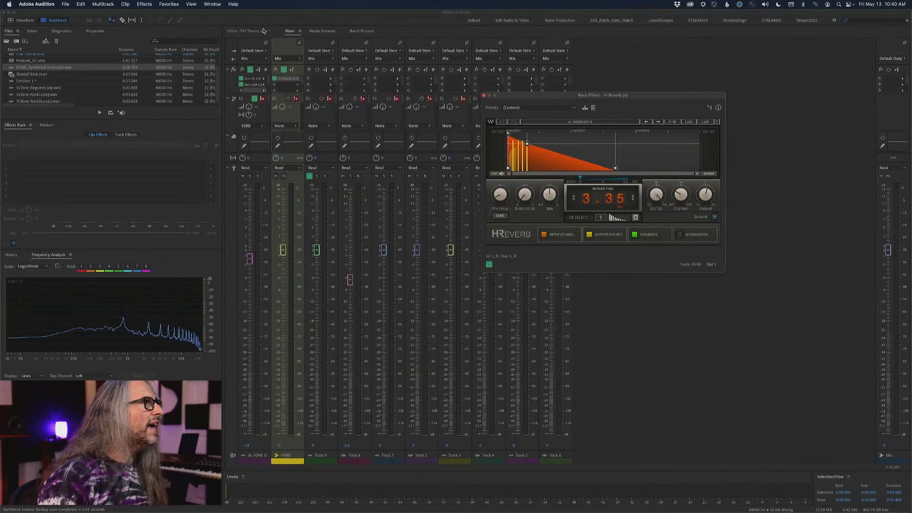
- Check the VERB bus in the multitrack editor, and compare the drums in the mixer with the VERB send off and on
click(264, 32)
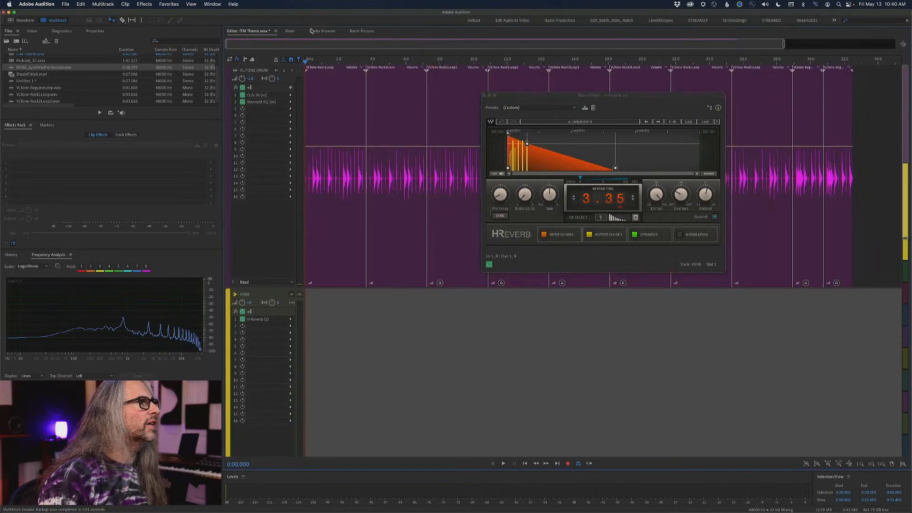
click(289, 31)
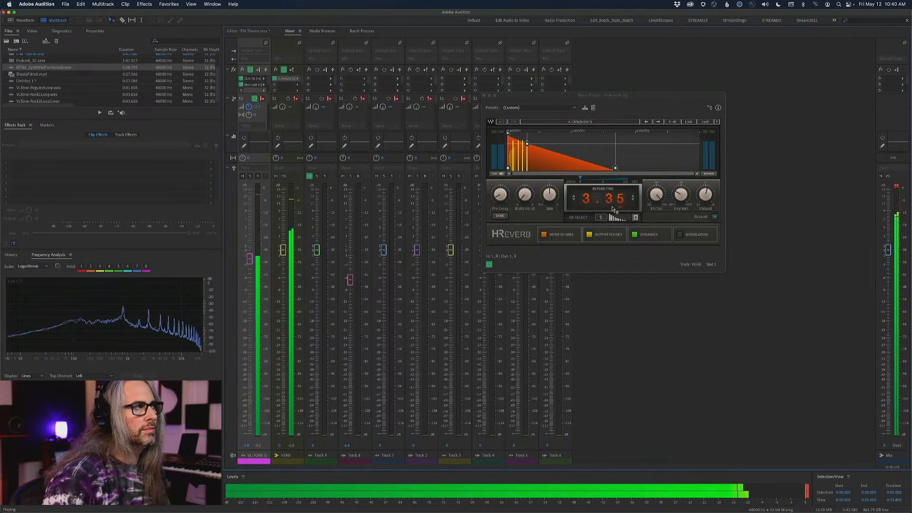
click(254, 99)
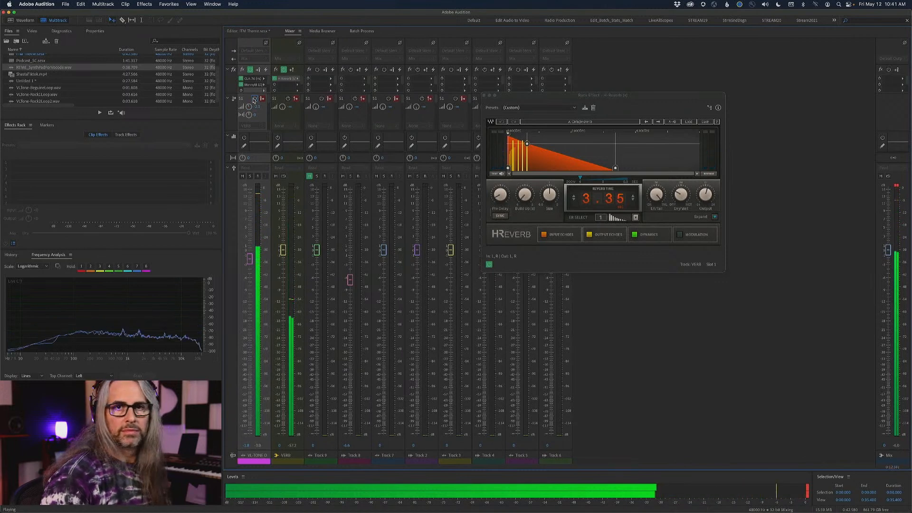
click(255, 99)
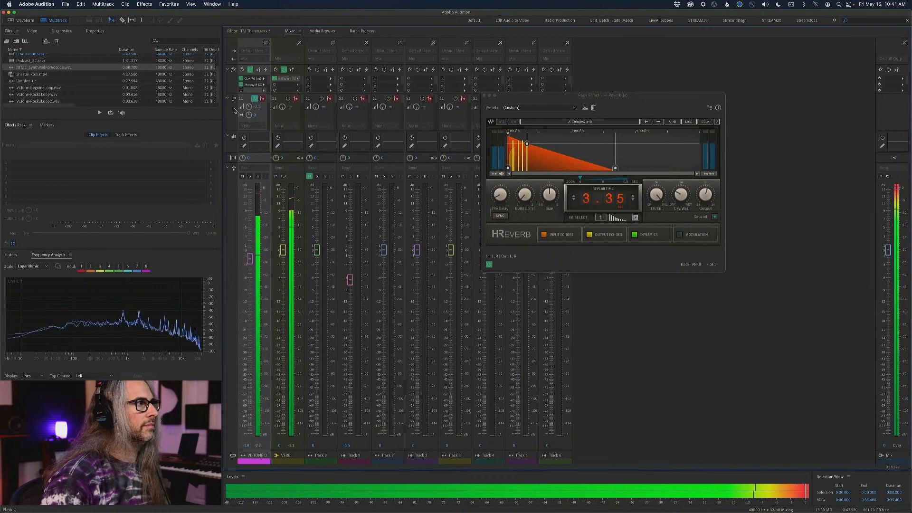
- Pan the drum track's VERB send to the left during playback and listen to the reverb's stereo placement
drag(249, 115, 239, 202)
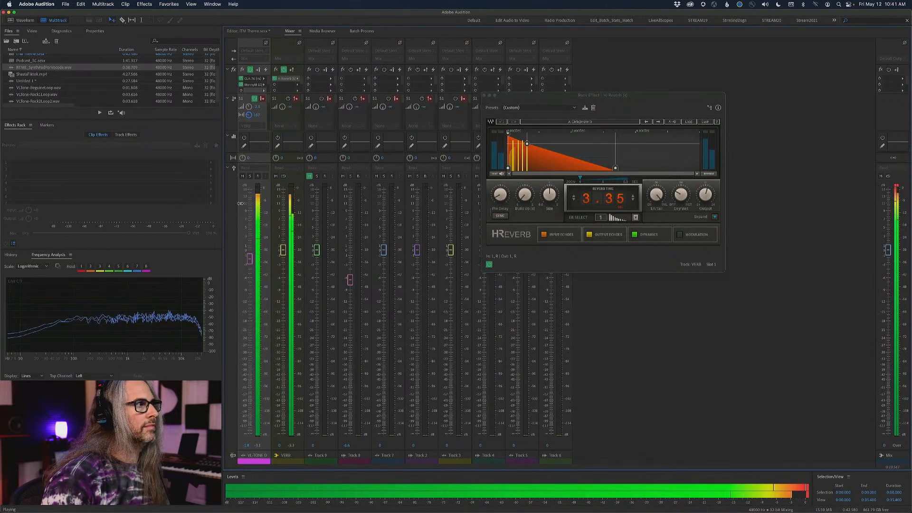
key(space)
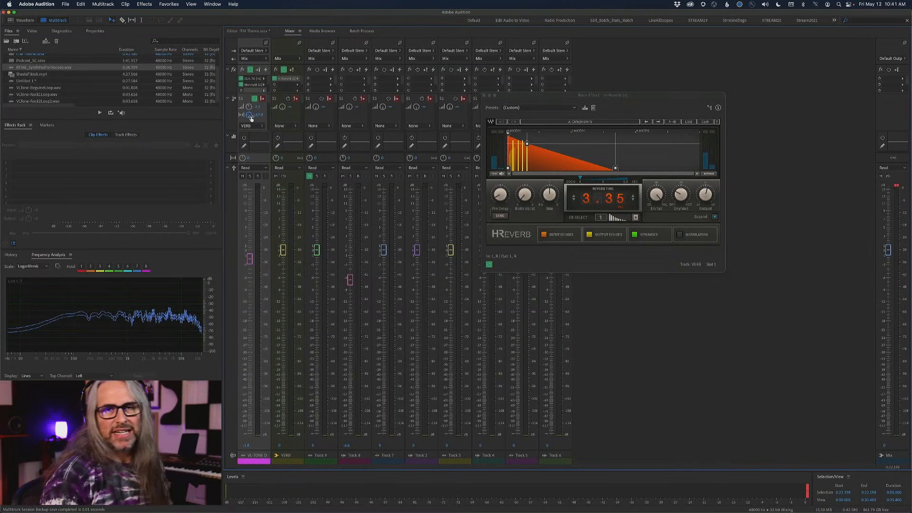
key(space)
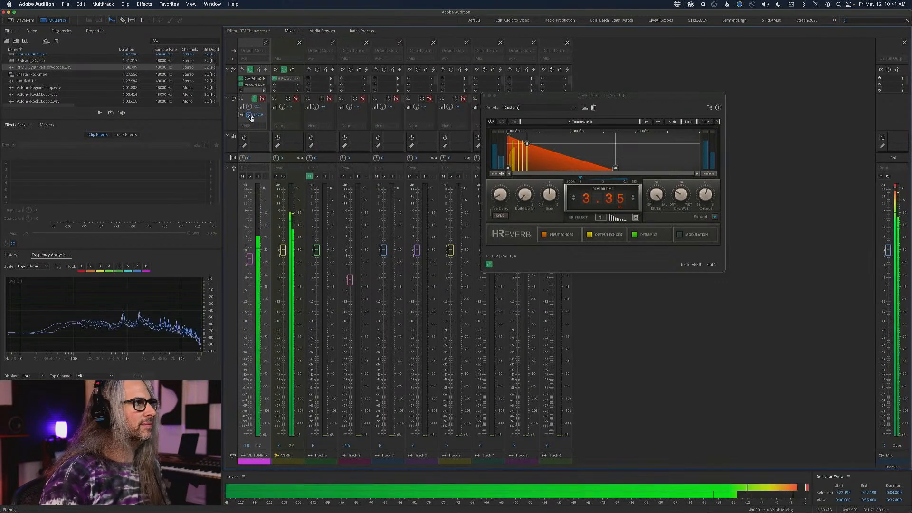
key(space)
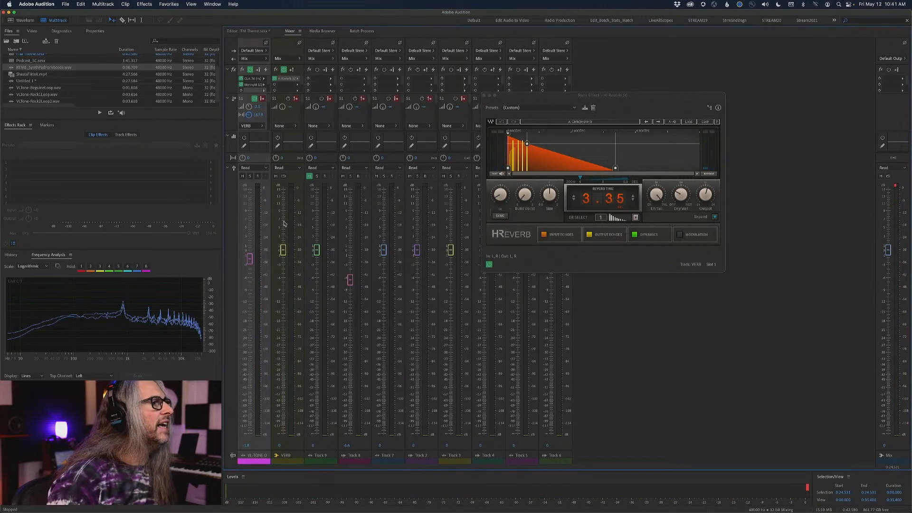
- Lower the VERB bus fader slightly and load the Warm Chamber preset into H-Reverb, moving its window aside
drag(283, 250, 283, 260)
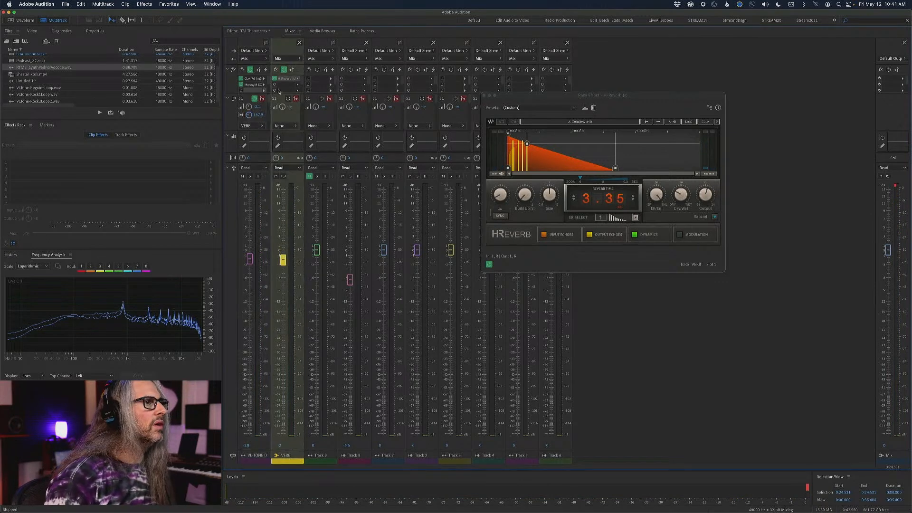
click(690, 122)
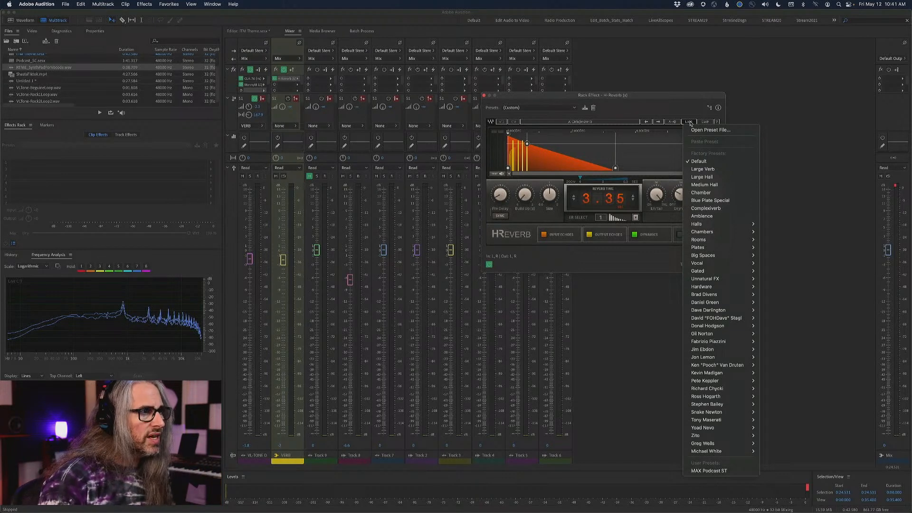
mouse_move(716, 232)
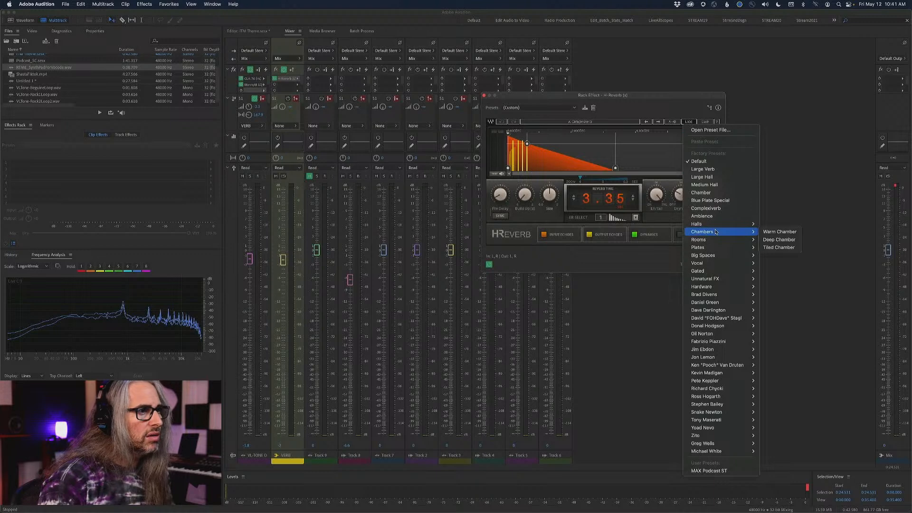
click(779, 231)
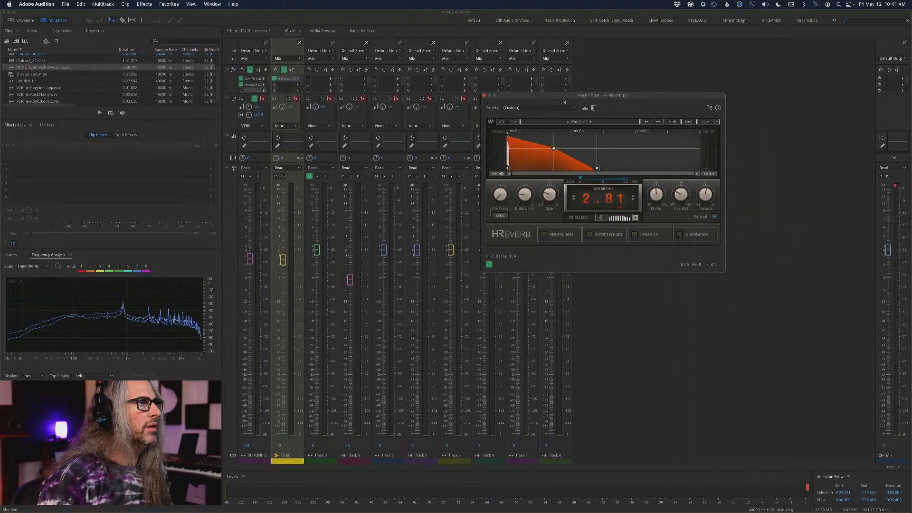
drag(566, 96, 647, 72)
- Set the drum track's VERB send pan to L40.6 and lower the VERB bus fader to about -9 dB
drag(249, 115, 250, 77)
drag(283, 262, 293, 292)
key(space)
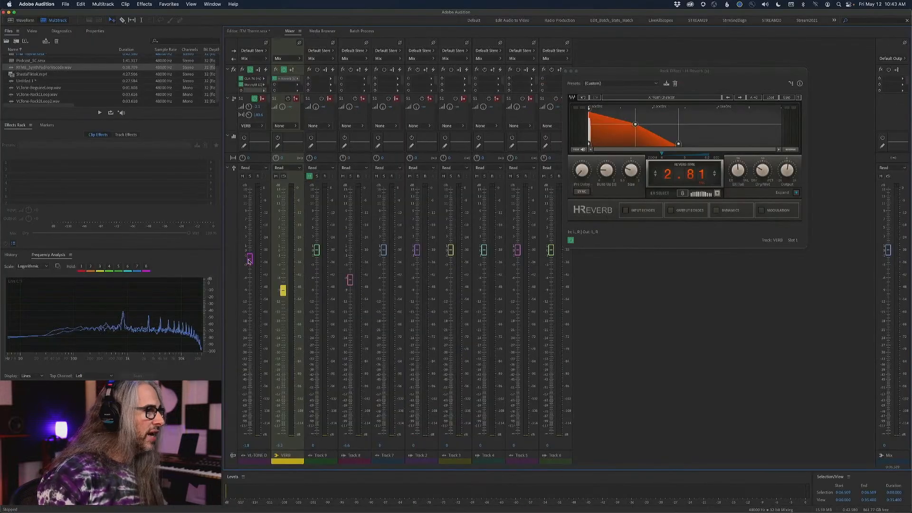
- Play the drums while pulling their track fader down to -∞ to test the send, and restore it to -1.8 dB
key(space)
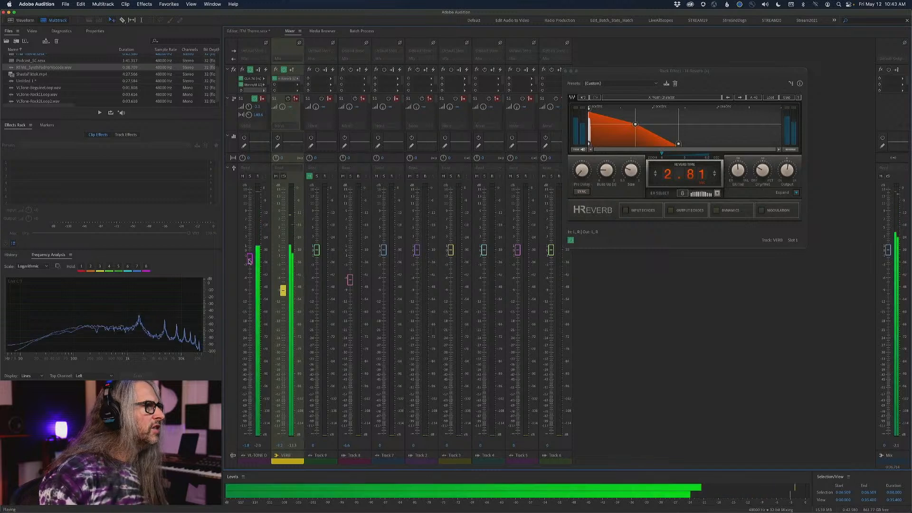
drag(249, 260, 254, 447)
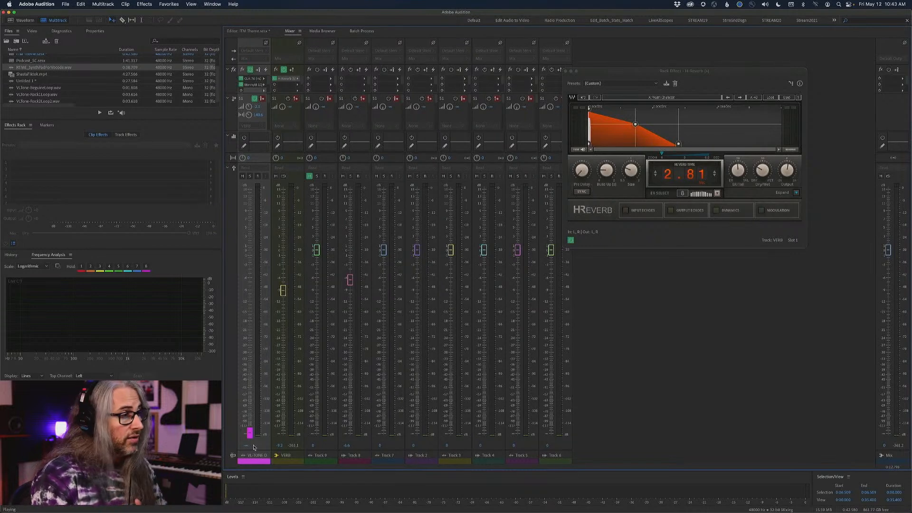
drag(253, 447, 251, 260)
key(space)
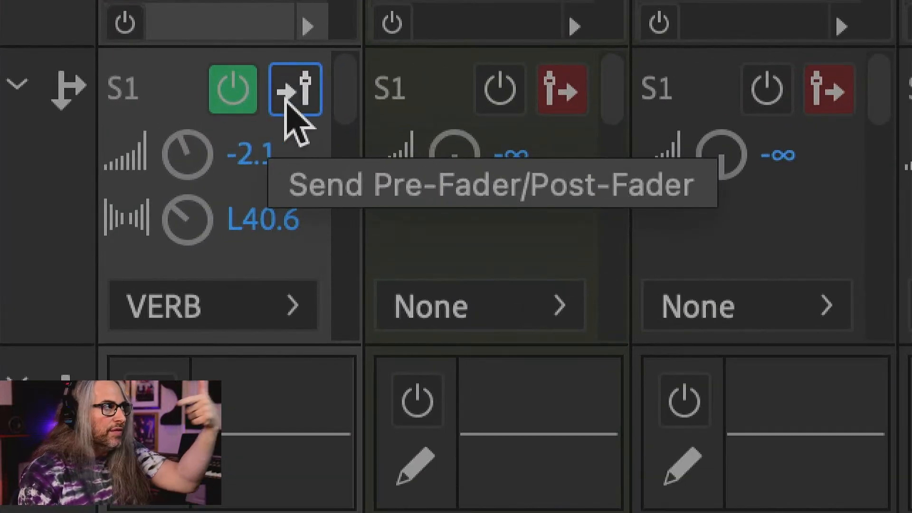
- Toggle the drum track's VERB send to post-fader and back to pre-fader, and play it with the track fader at -∞
click(290, 95)
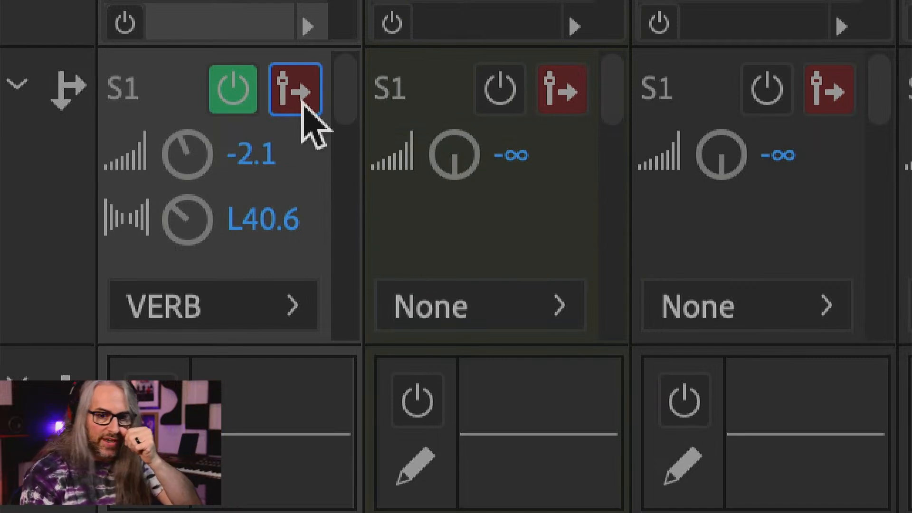
click(302, 104)
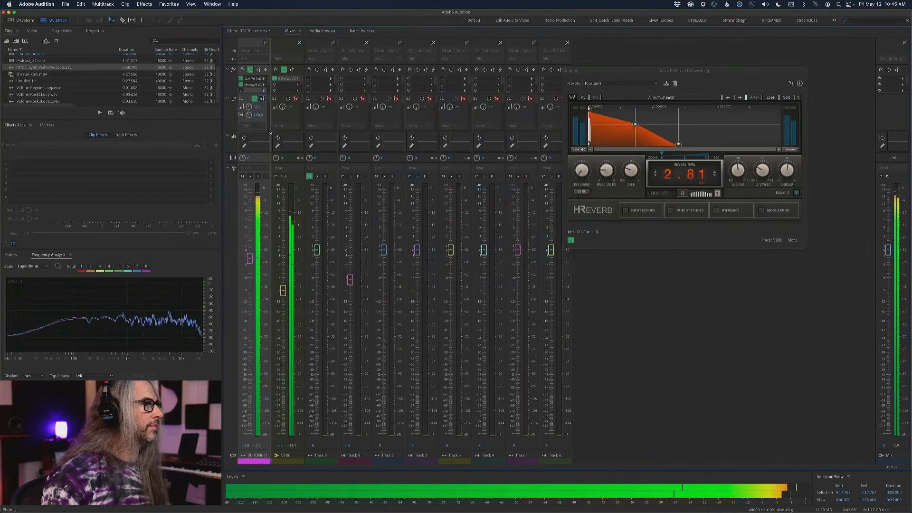
drag(251, 262, 254, 438)
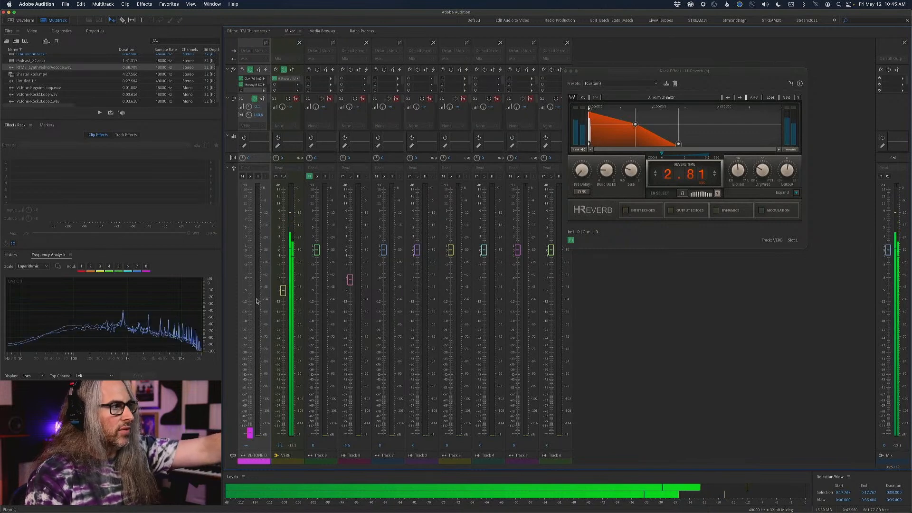
key(space)
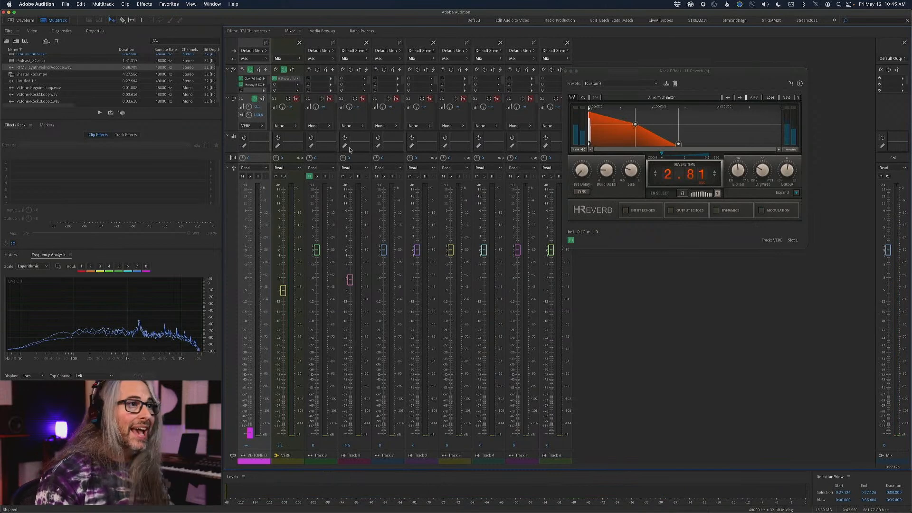
- Load the Large Hall preset into H-Reverb and slightly lower the drum track's VERB send level
click(772, 99)
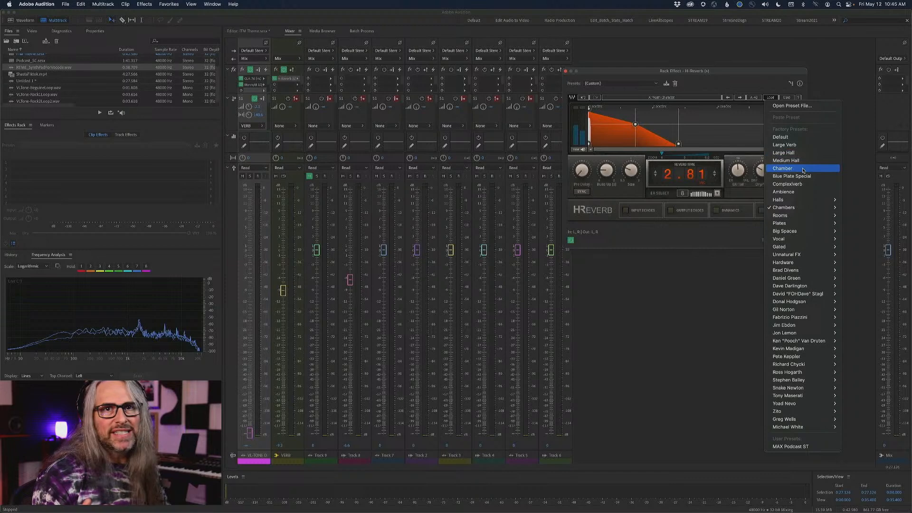
click(800, 152)
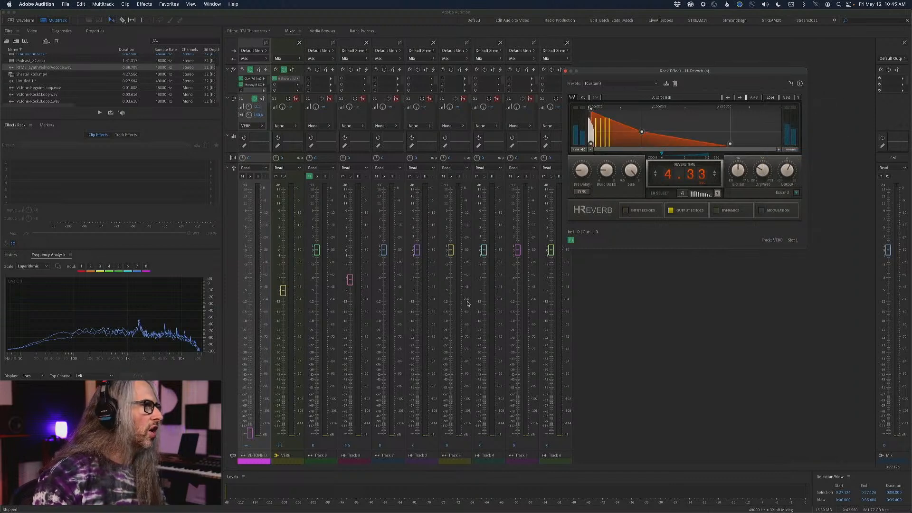
drag(248, 108, 247, 112)
- Play the drums while pulling their track fader to -∞ and lowering the VERB bus fader to about -28 dB to compare dry and reverb signals
drag(252, 433, 255, 276)
key(space)
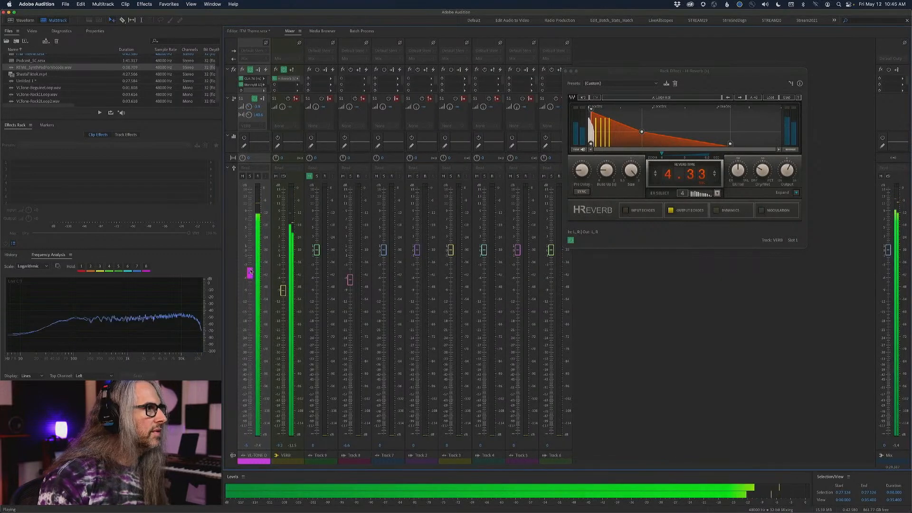
drag(250, 273, 251, 434)
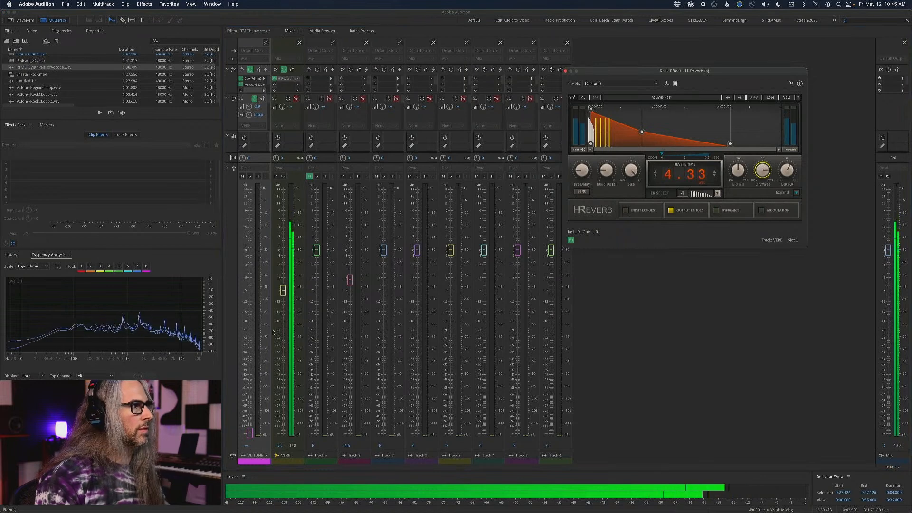
drag(284, 294, 285, 354)
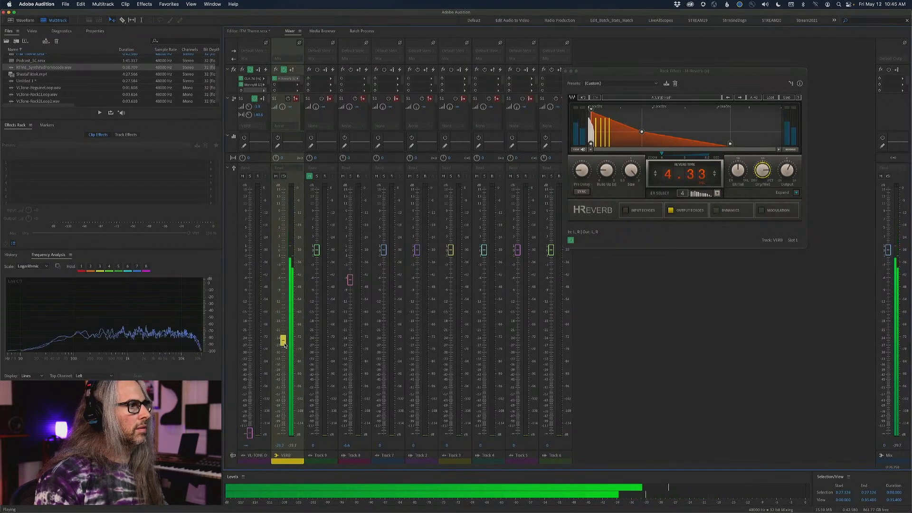
mouse_move(250, 433)
mouse_down()
mouse_move(264, 287)
mouse_move(263, 433)
mouse_up()
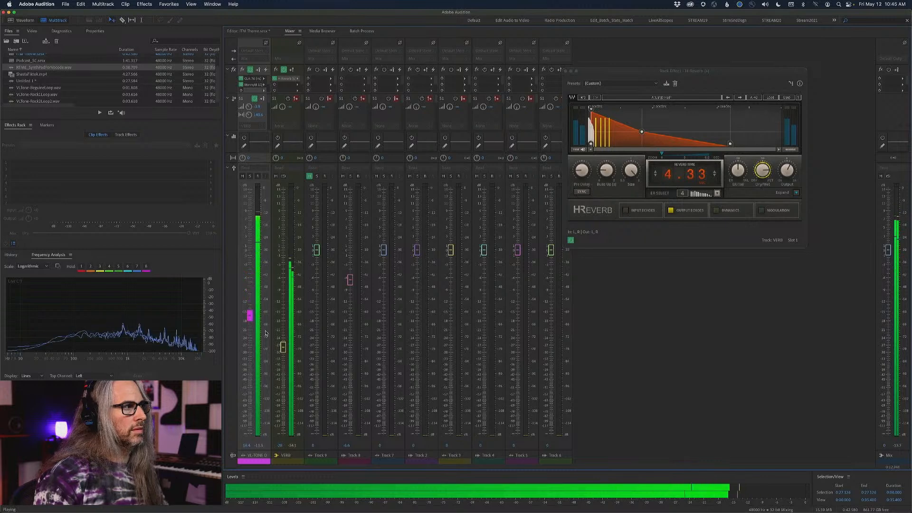
- Raise the VERB bus fader to about -11 dB and the drum track fader to about -3 dB, and stop playback
drag(283, 347, 283, 296)
drag(250, 433, 253, 273)
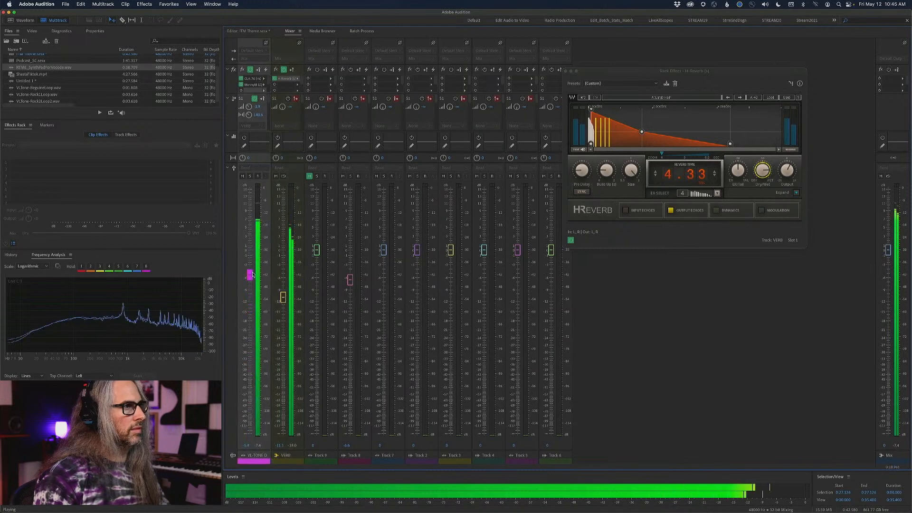
key(space)
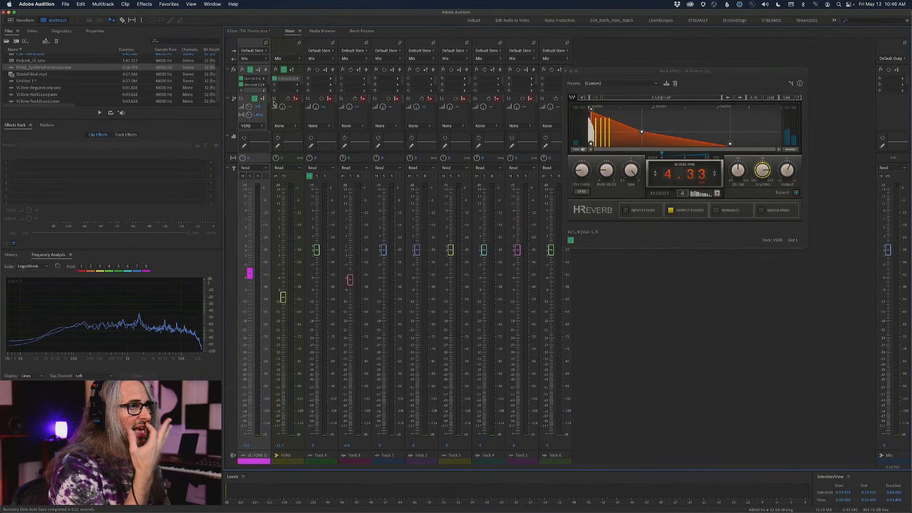
- Close and reopen H-Reverb on the VERB bus and load the Warm Chamber preset from the Chambers group
click(566, 71)
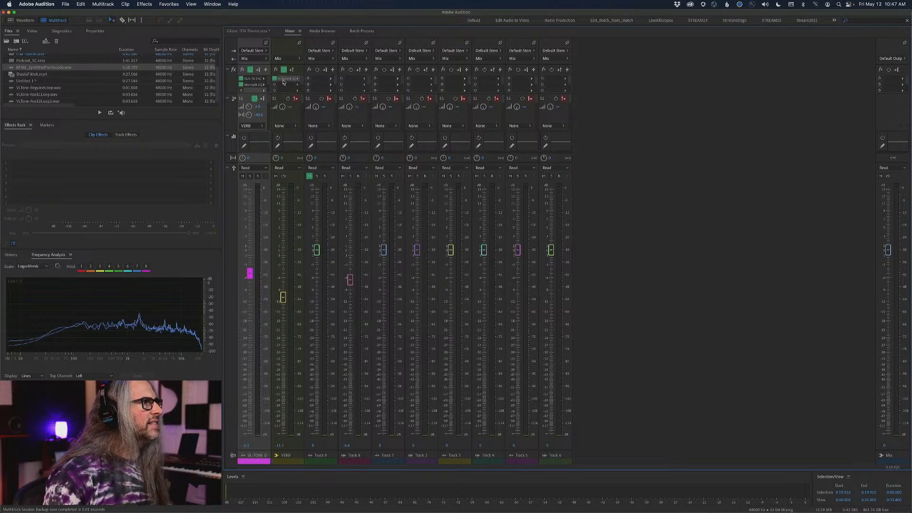
click(283, 80)
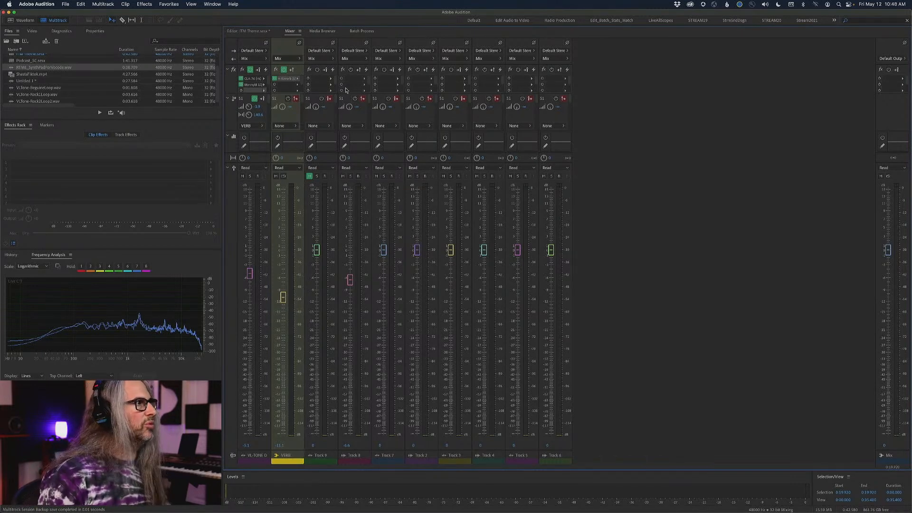
double_click(288, 80)
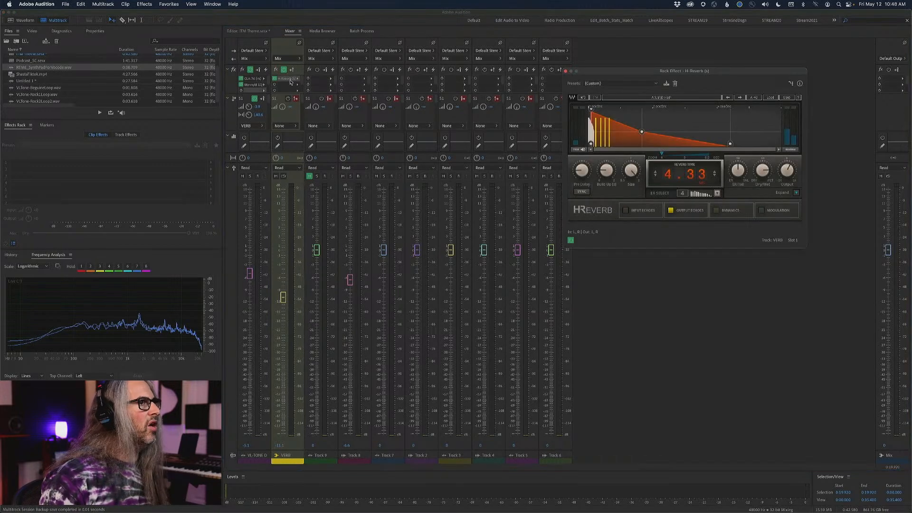
click(771, 98)
mouse_move(806, 222)
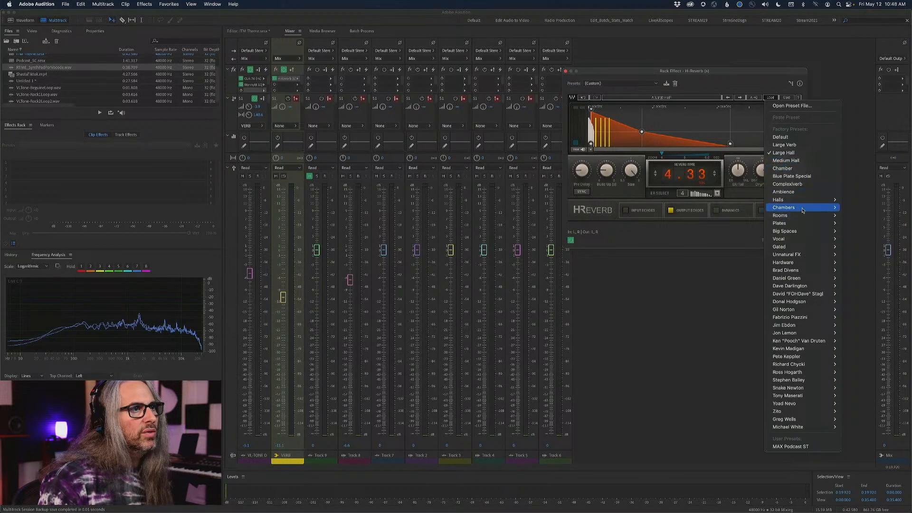
click(860, 207)
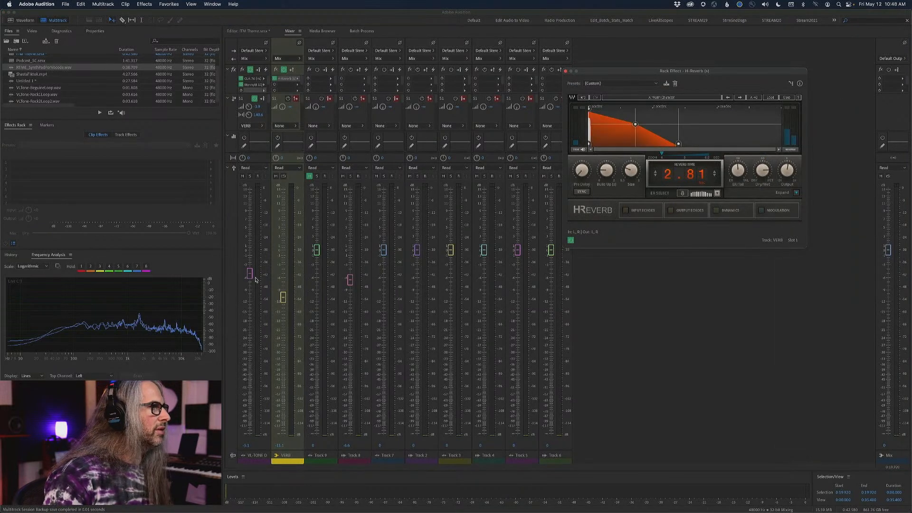
- Play the mix while lowering the VERB bus fader to -17.8 dB, and stop playback
key(space)
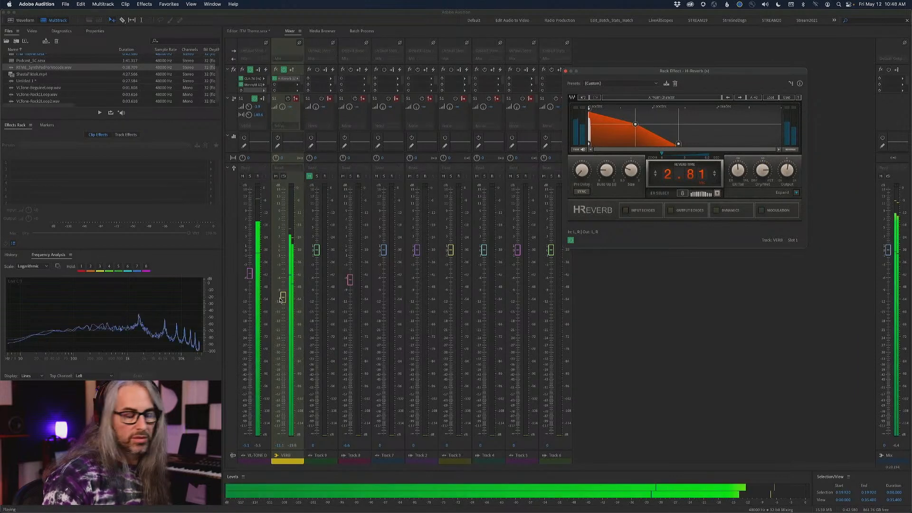
drag(282, 299, 288, 319)
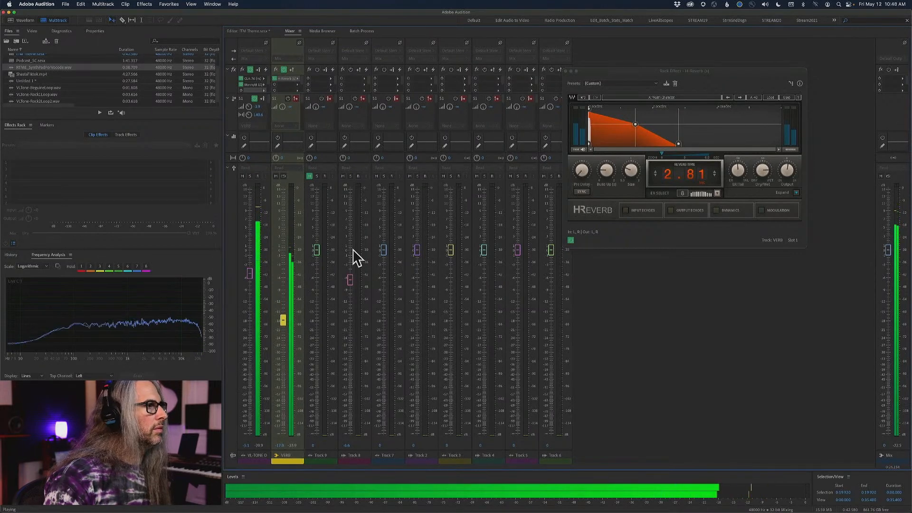
key(space)
- Return to the multitrack editor with the playhead at the session start and close the H-Reverb window
click(247, 31)
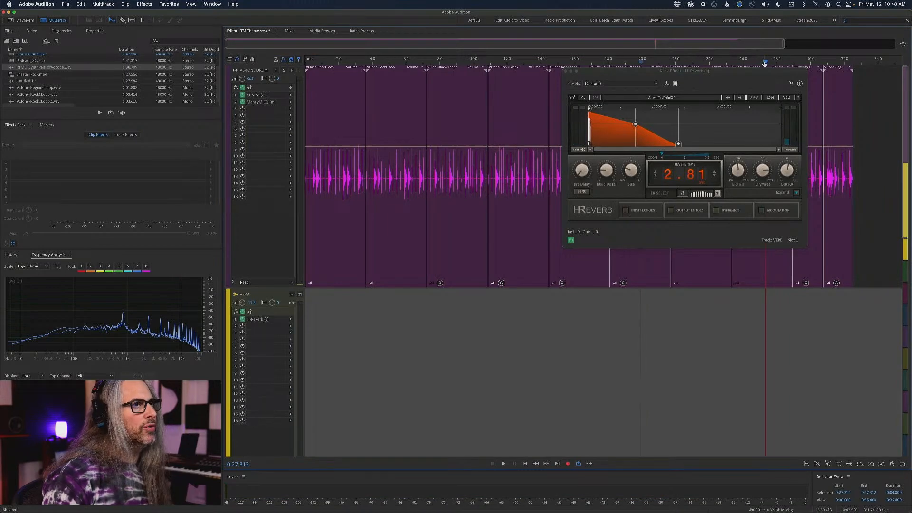
key(Home)
click(568, 71)
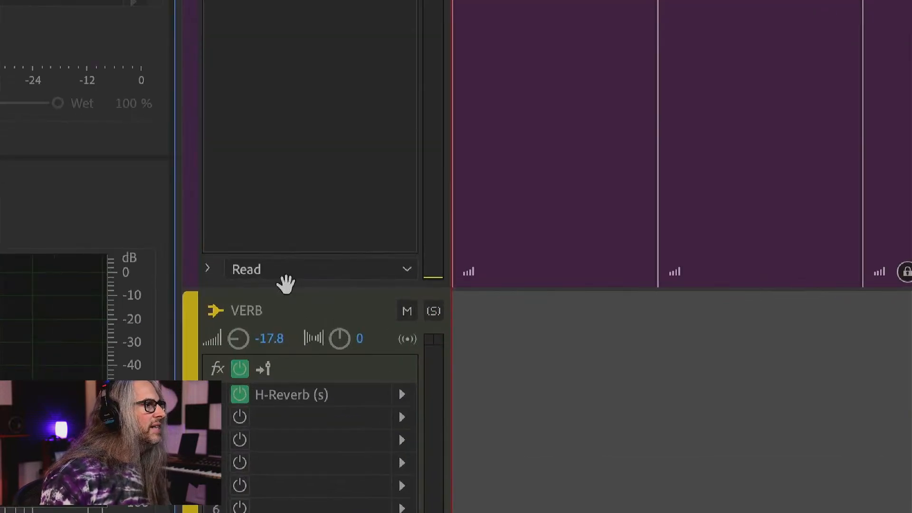
- Examine the drum track's automation modes in both the multitrack editor and the mixer, leaving Read selected
drag(286, 285, 276, 116)
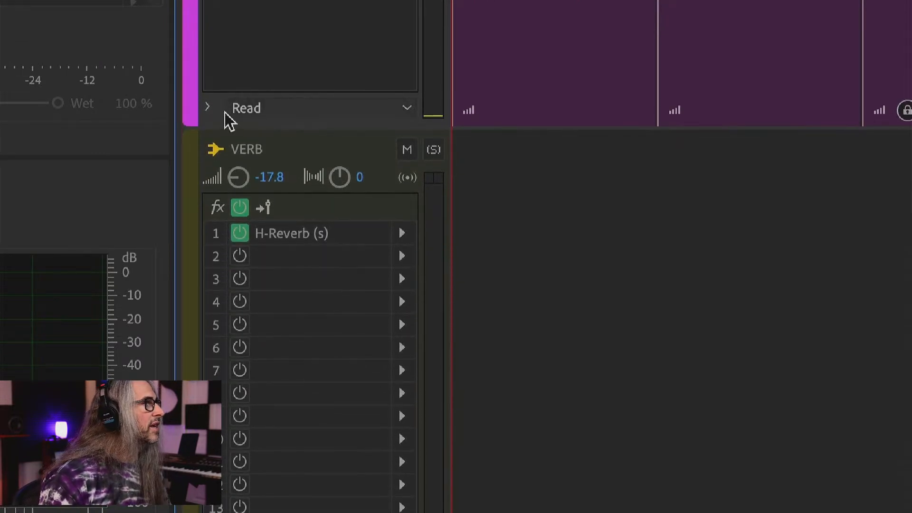
click(408, 109)
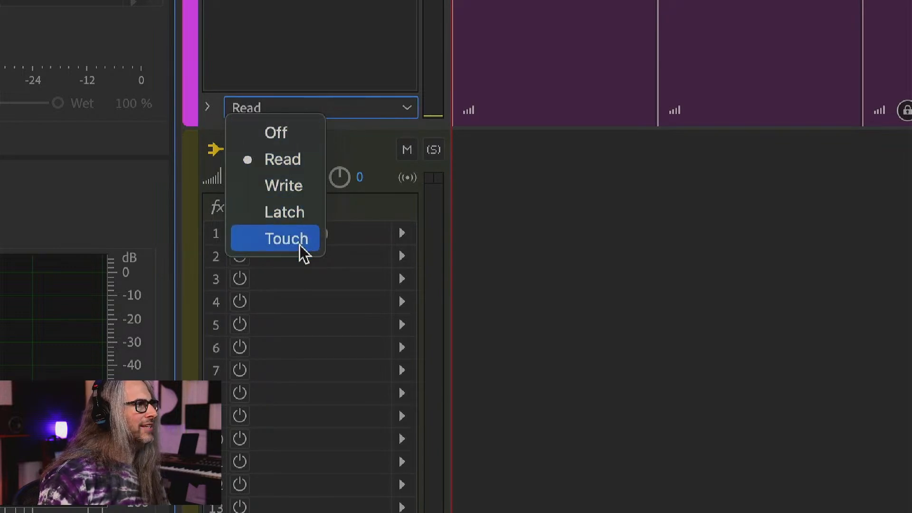
click(397, 112)
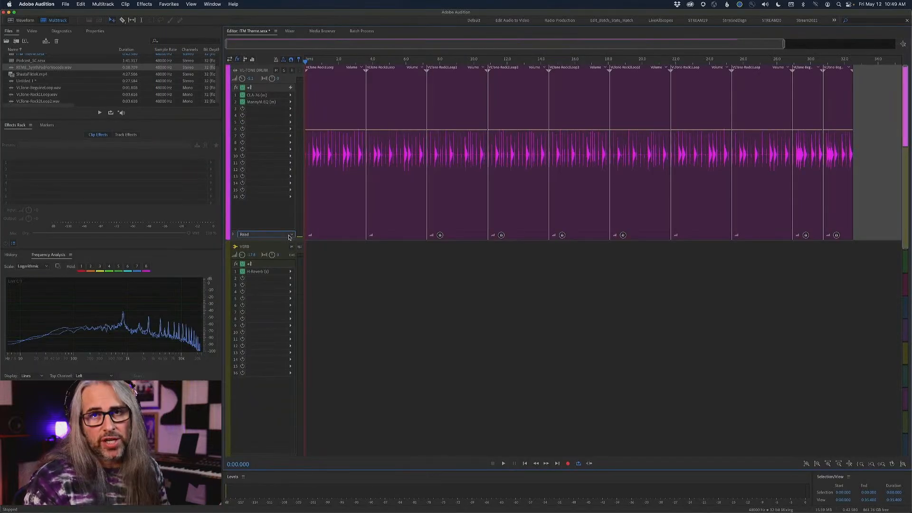
click(287, 32)
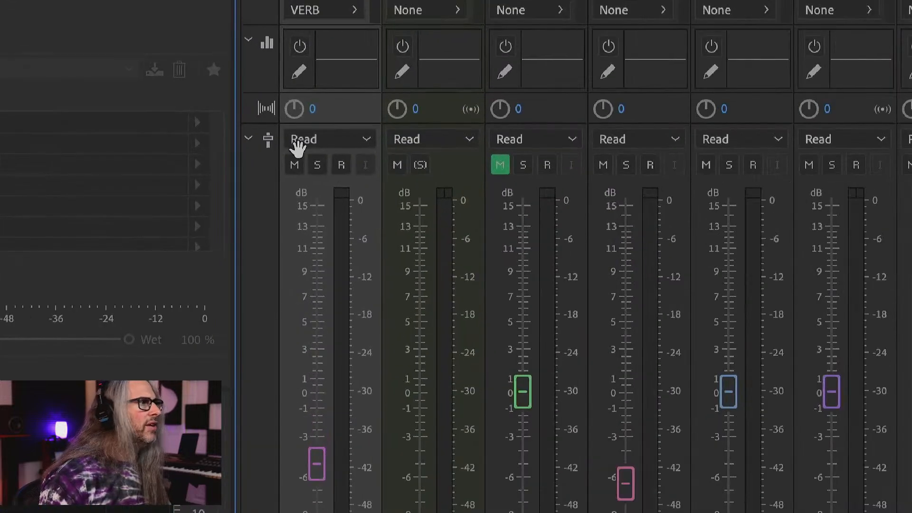
click(367, 143)
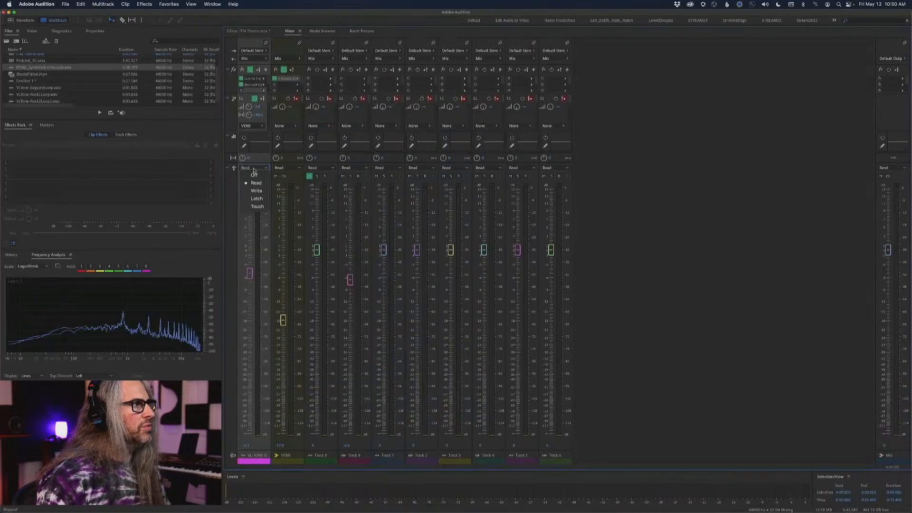
click(266, 169)
- Open the drum track's MannyM EQ in the multitrack editor, move its window aside and briefly play the drums
click(245, 31)
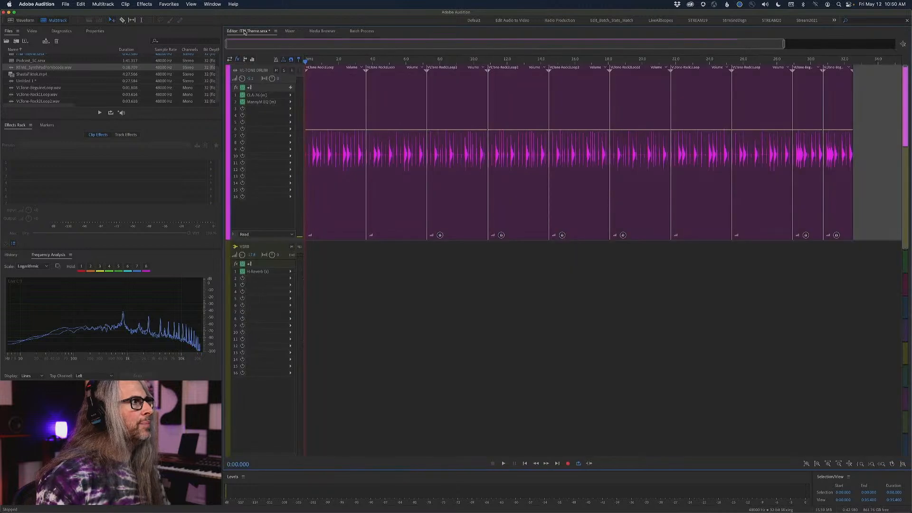
double_click(263, 104)
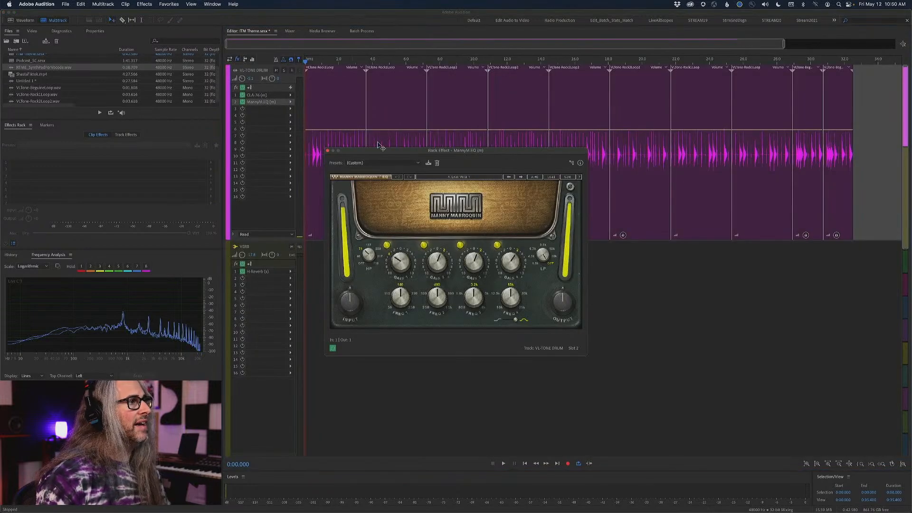
drag(398, 152, 549, 106)
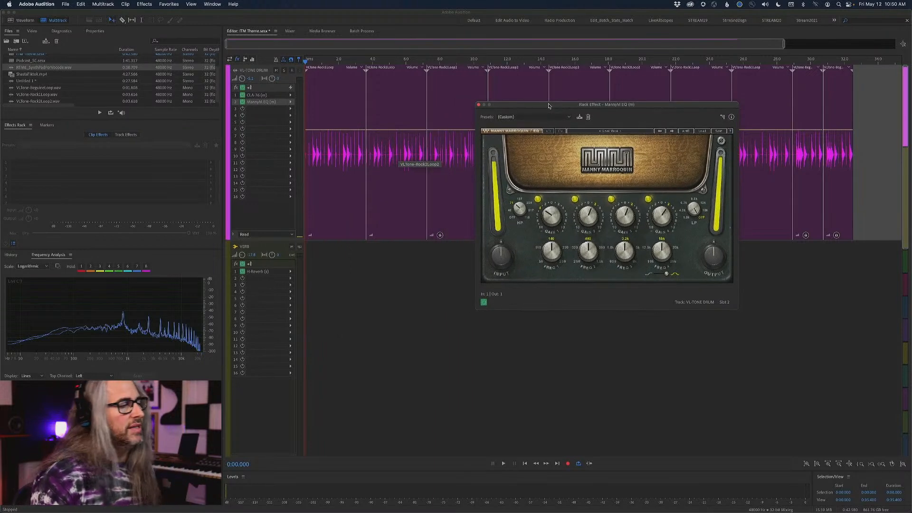
key(space)
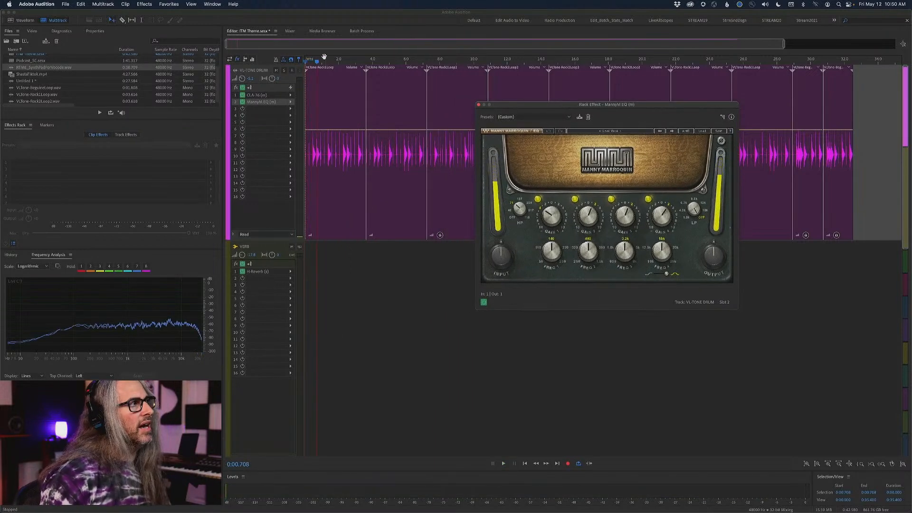
key(space)
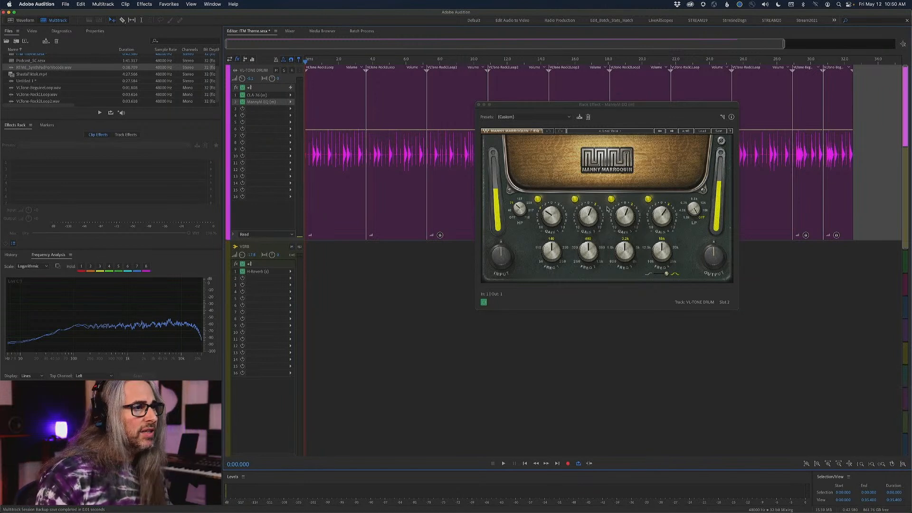
- Set the MannyM EQ's LP filter on the drum track to 1.8k
click(695, 209)
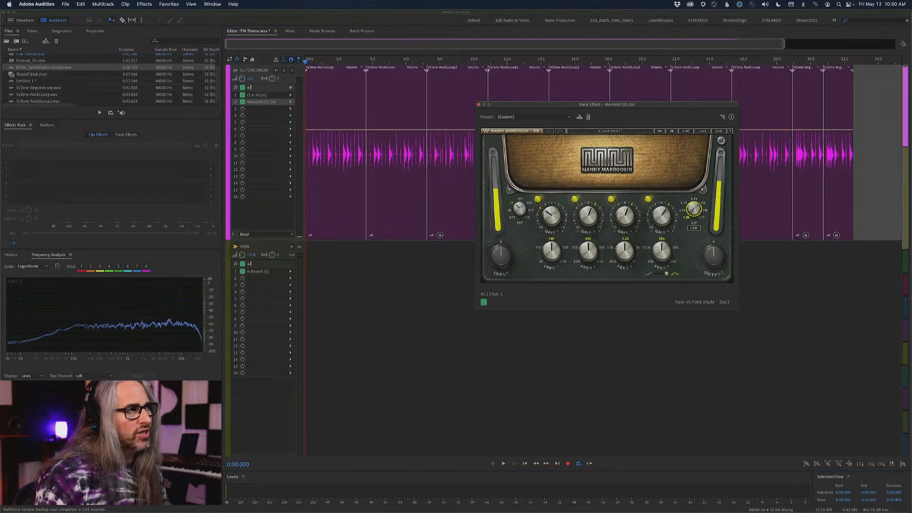
drag(694, 210, 693, 216)
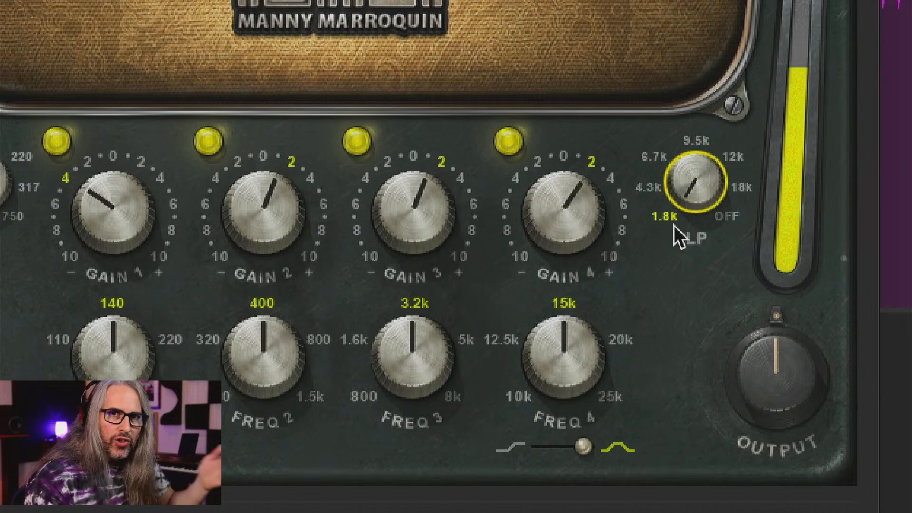
drag(691, 206, 692, 160)
drag(692, 347, 692, 355)
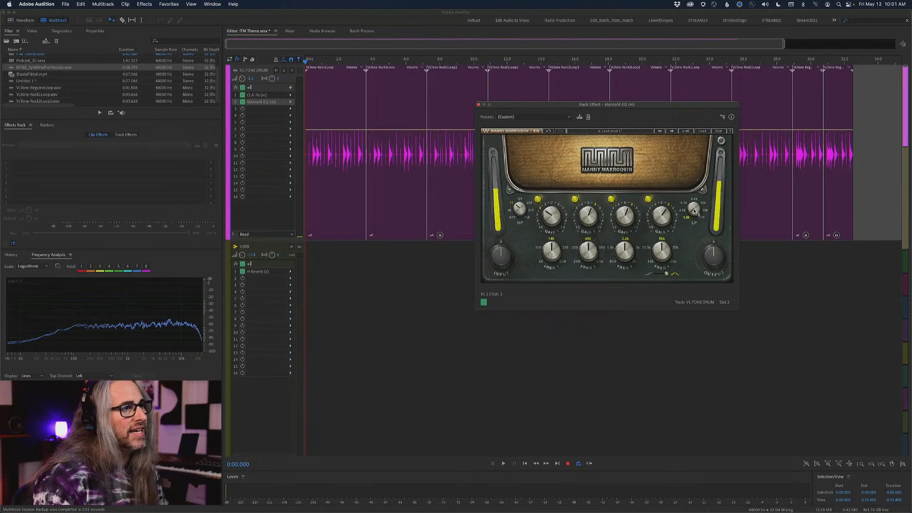
- Play the drums while sweeping the EQ's LP filter up to Off, stop playback, and return the filter to 1.8k
mouse_move(693, 211)
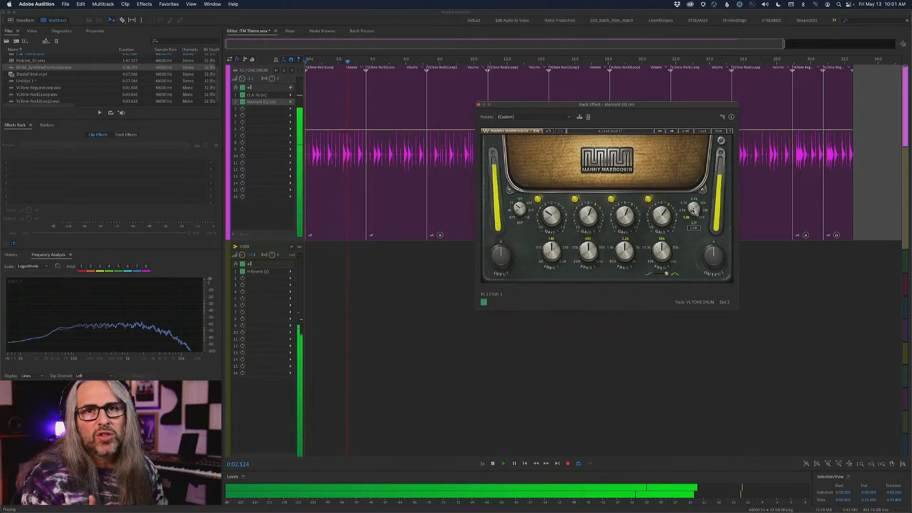
drag(693, 211, 693, 135)
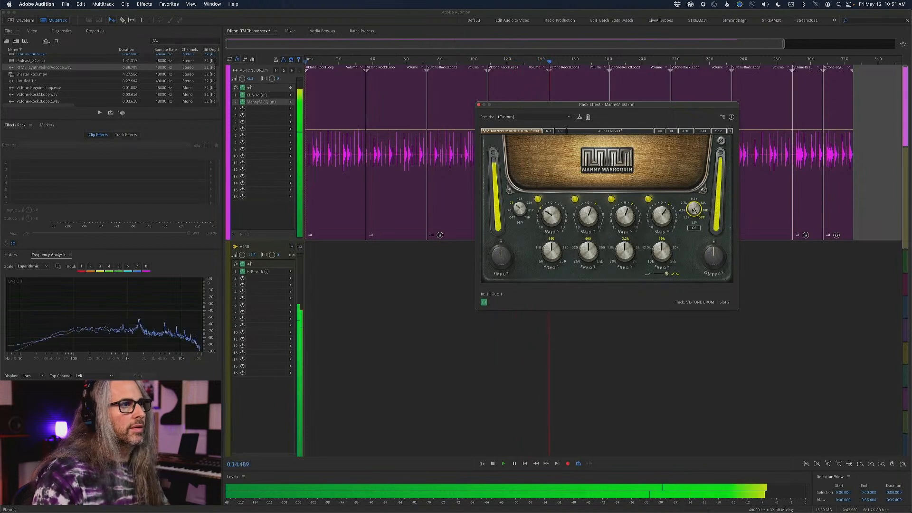
key(space)
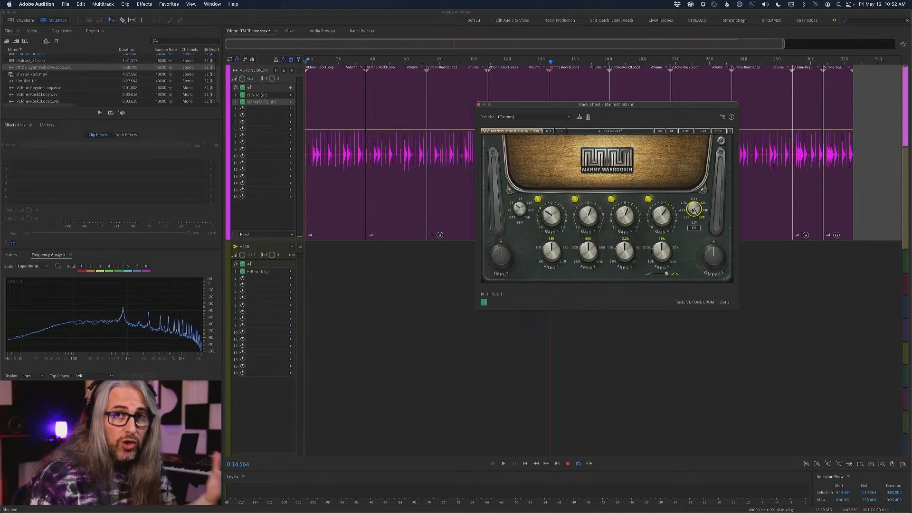
drag(694, 209, 694, 222)
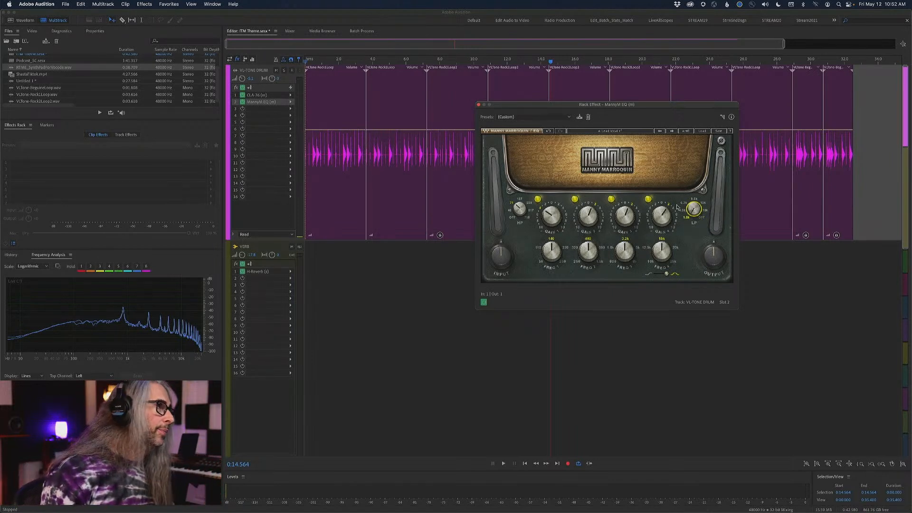
- Insert a Parametric Equalizer in slot 3 of the drum track's effects and enable its LP band
click(290, 110)
mouse_move(354, 151)
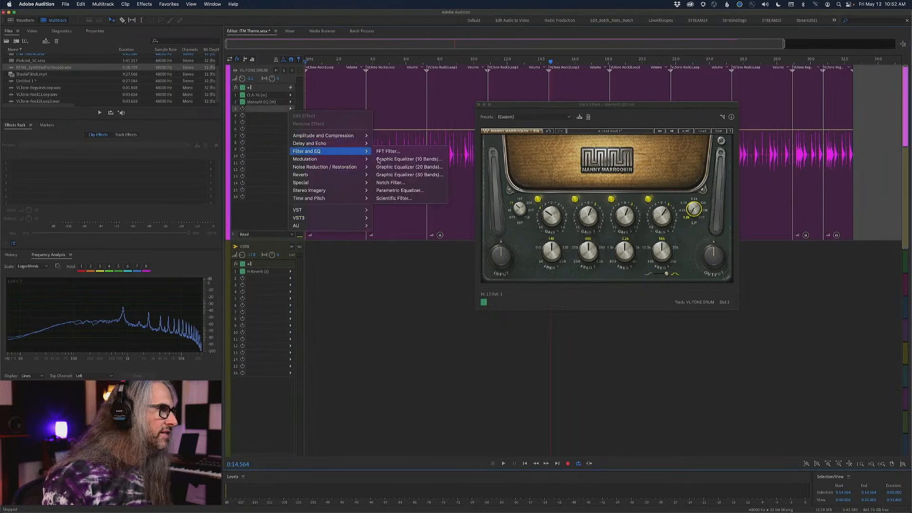
click(428, 190)
drag(472, 169, 566, 132)
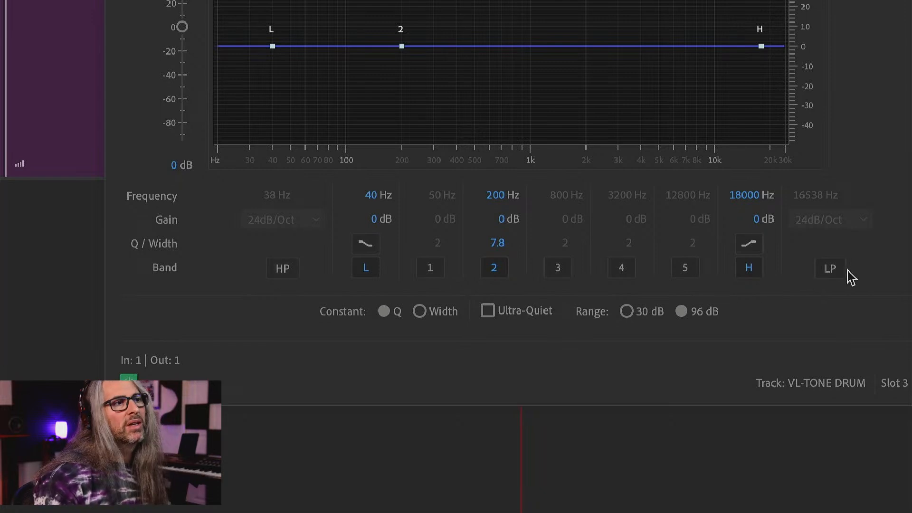
click(832, 269)
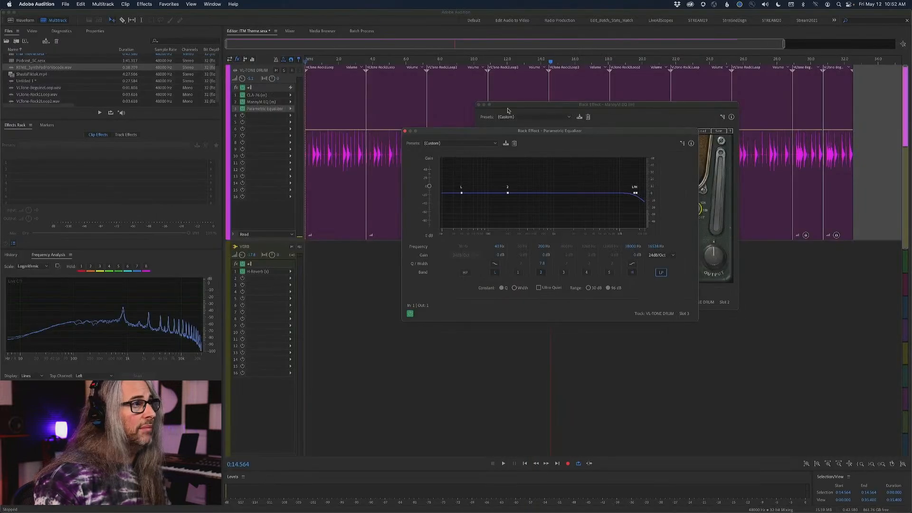
- Bypass the MannyM EQ and sweep the Parametric Equalizer's LP frequency down toward the lowest frequencies while playing the drums, then stop
click(242, 101)
drag(657, 246, 565, 245)
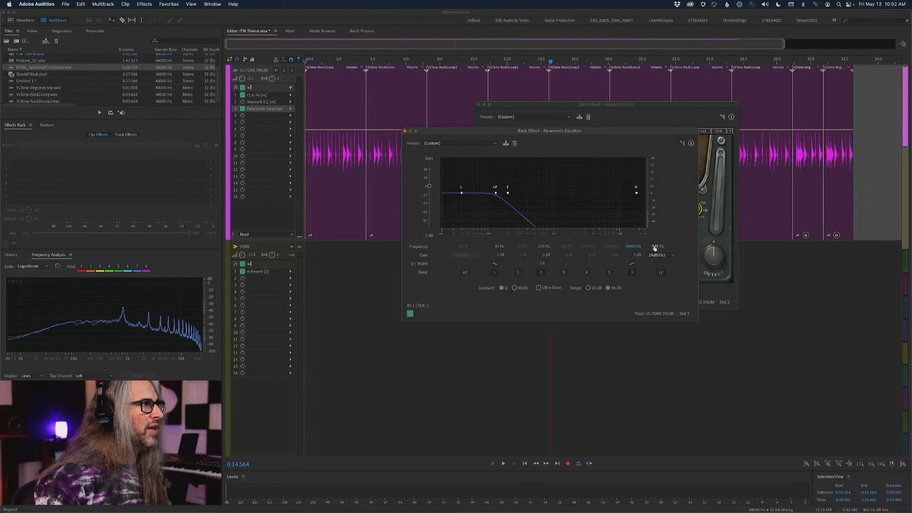
drag(421, 61, 268, 67)
key(space)
mouse_move(658, 246)
mouse_down()
mouse_move(745, 241)
mouse_move(721, 252)
mouse_move(766, 242)
mouse_move(655, 245)
mouse_up()
key(space)
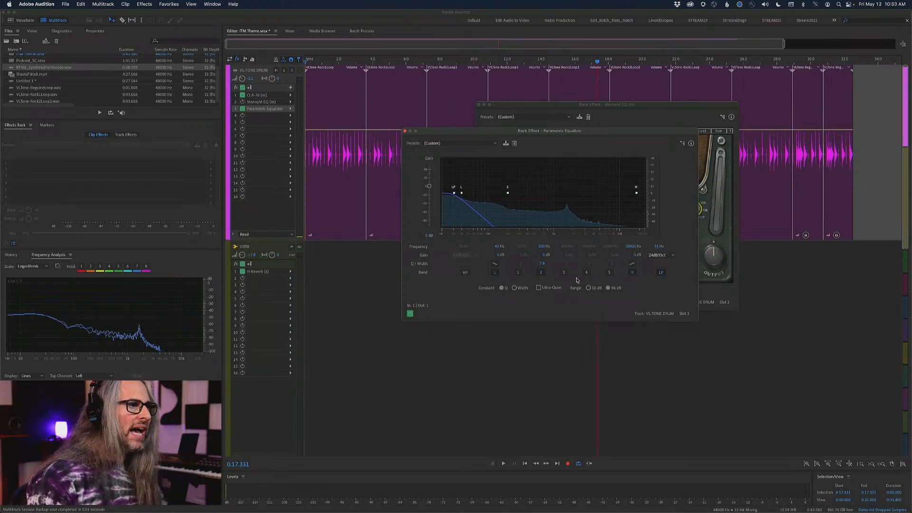
- Disable the LP band, remove the Parametric Equalizer from slot 3, and turn the MannyM EQ back on
click(661, 273)
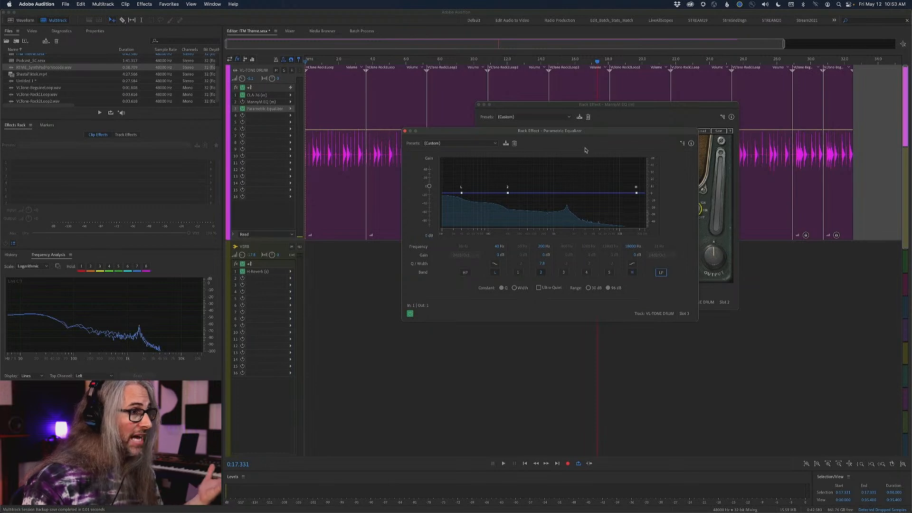
click(405, 131)
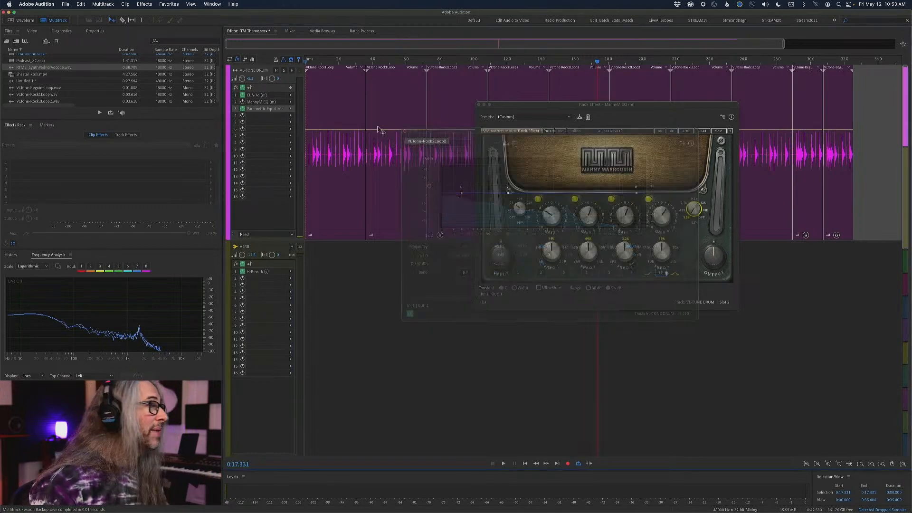
click(290, 109)
click(306, 124)
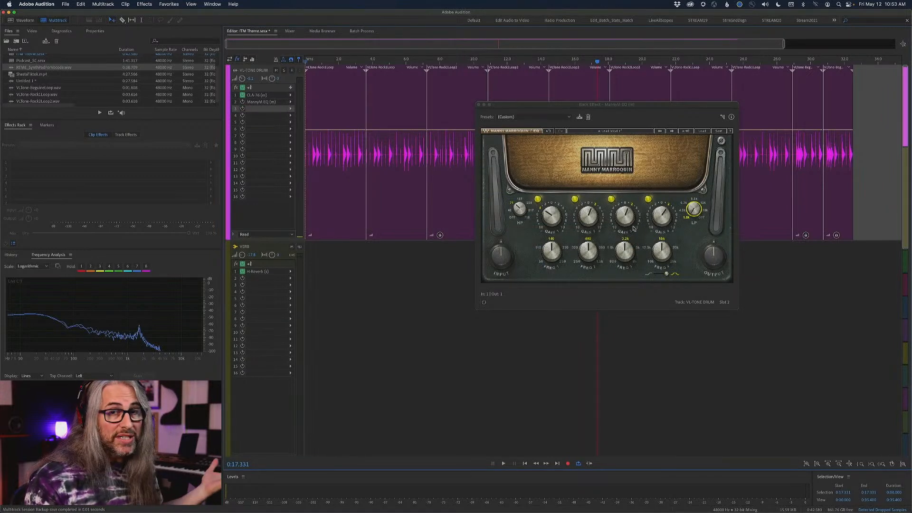
click(242, 102)
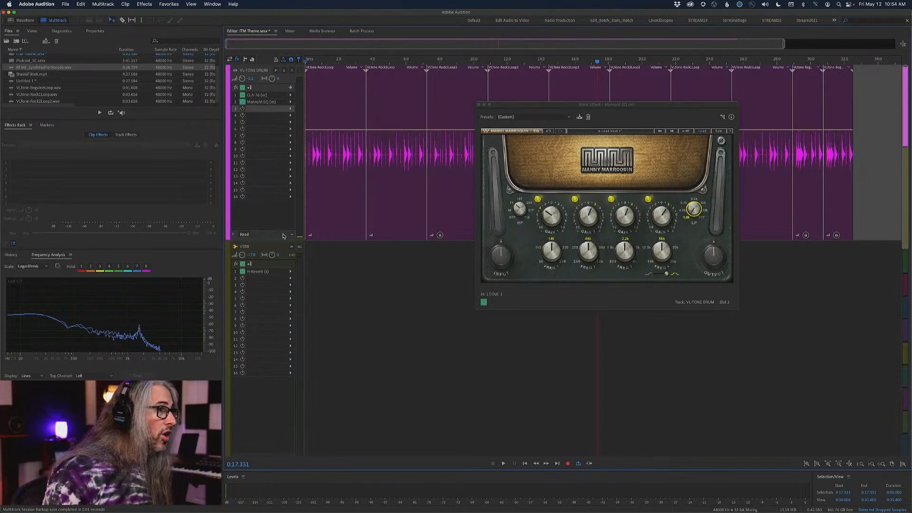
- Return the playhead to the session start and set the drum track's automation mode to Write
key(Home)
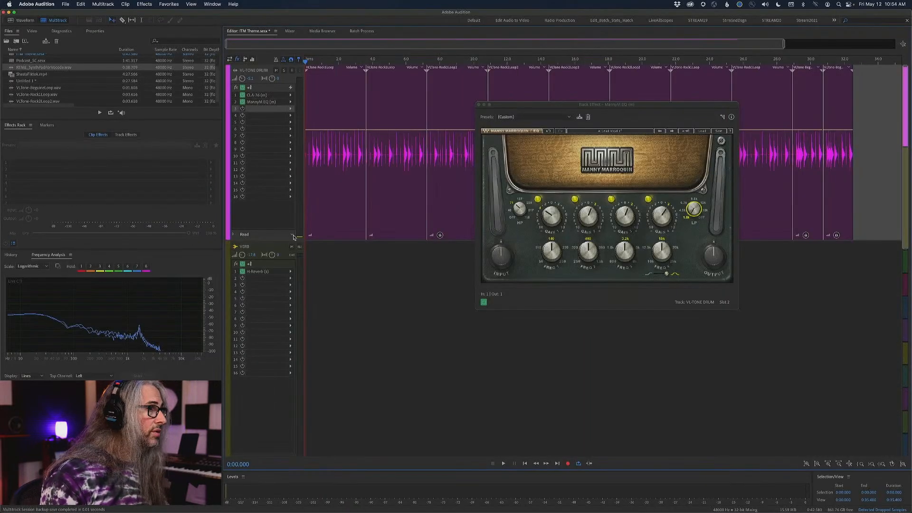
click(307, 233)
click(225, 285)
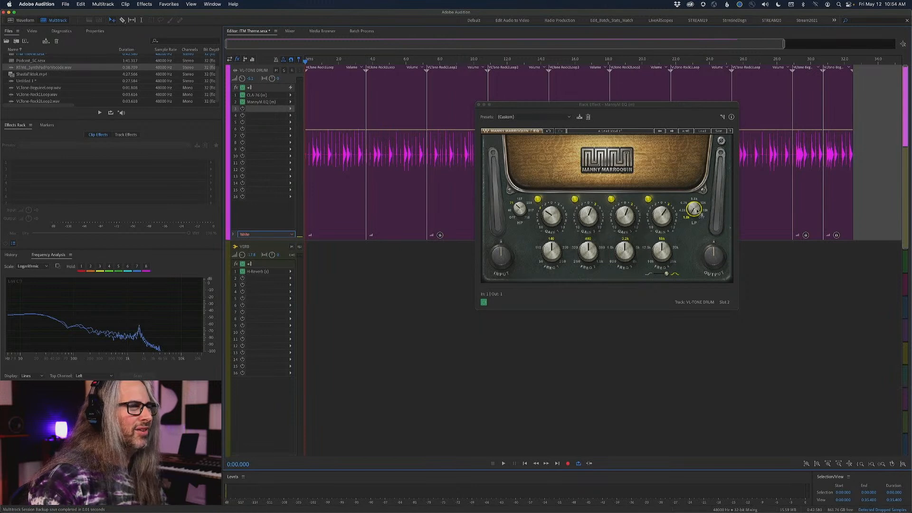
- Record two sweeps of the MannyM EQ's LP filter from 1.8k upward, ending at Off, during playback, and scrub back through the automation
mouse_move(702, 214)
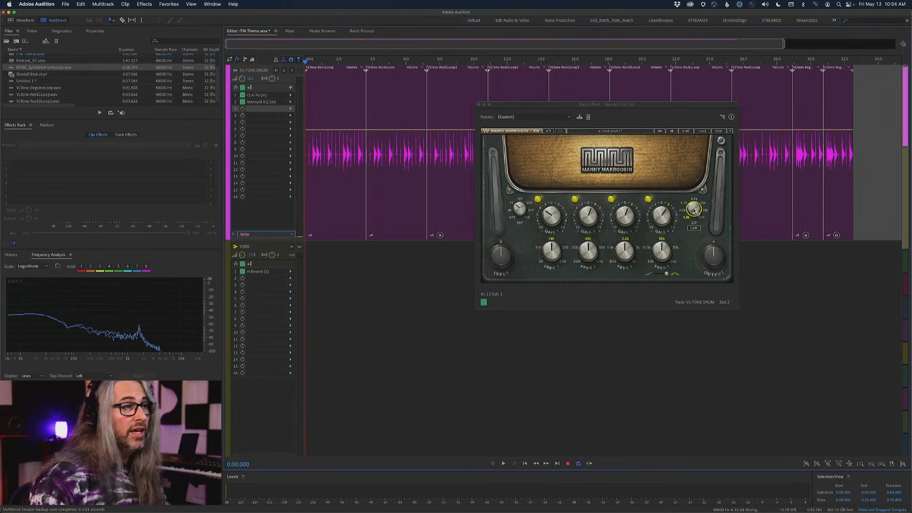
key(space)
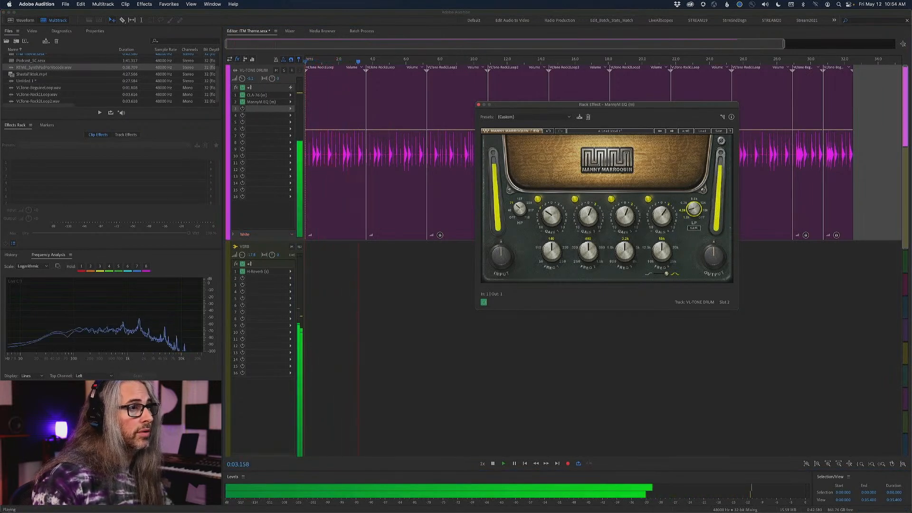
drag(694, 209, 694, 193)
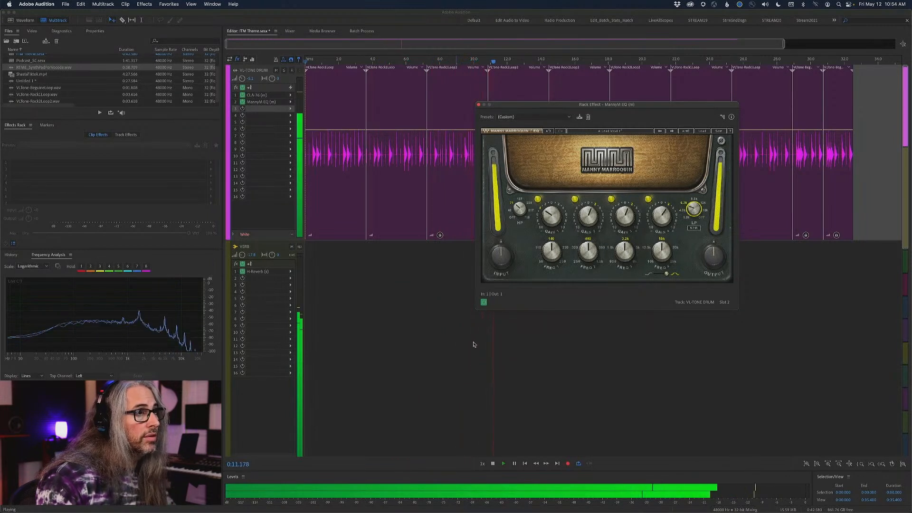
drag(496, 248, 692, 224)
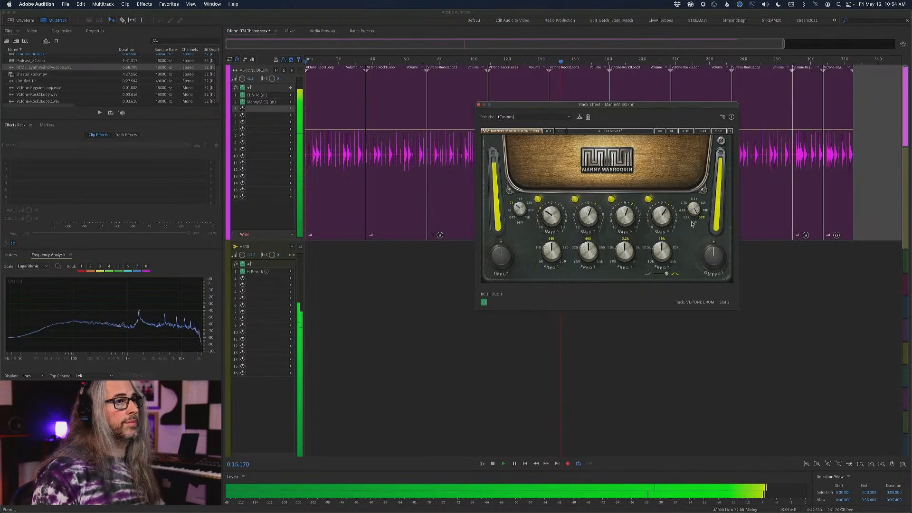
key(space)
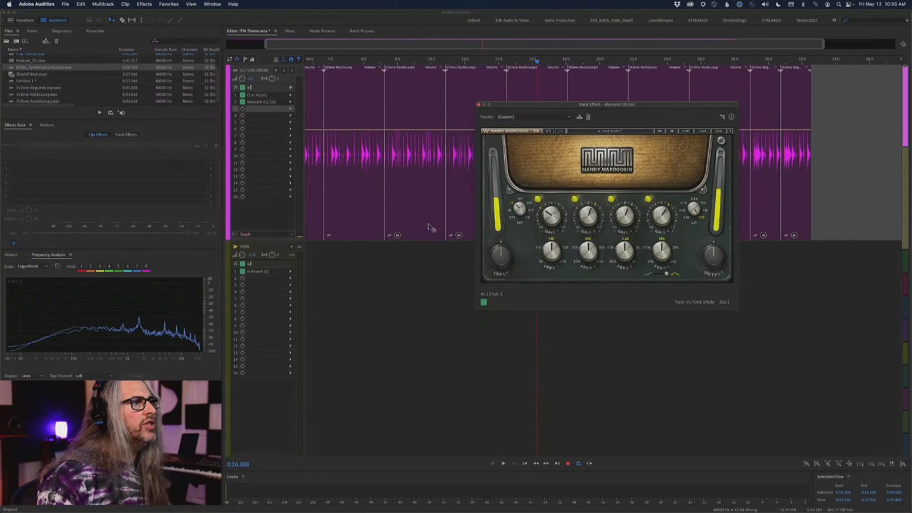
drag(580, 61, 513, 64)
drag(394, 92, 248, 70)
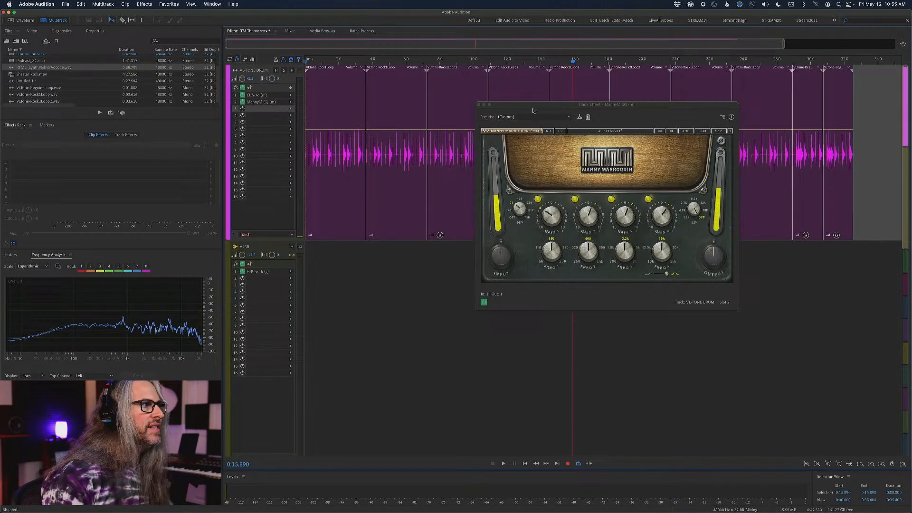
- Expand the drum track's automation lane and show the MannyM EQ Low Pass envelope, keeping the EQ window clear of the lane
drag(537, 110, 611, 106)
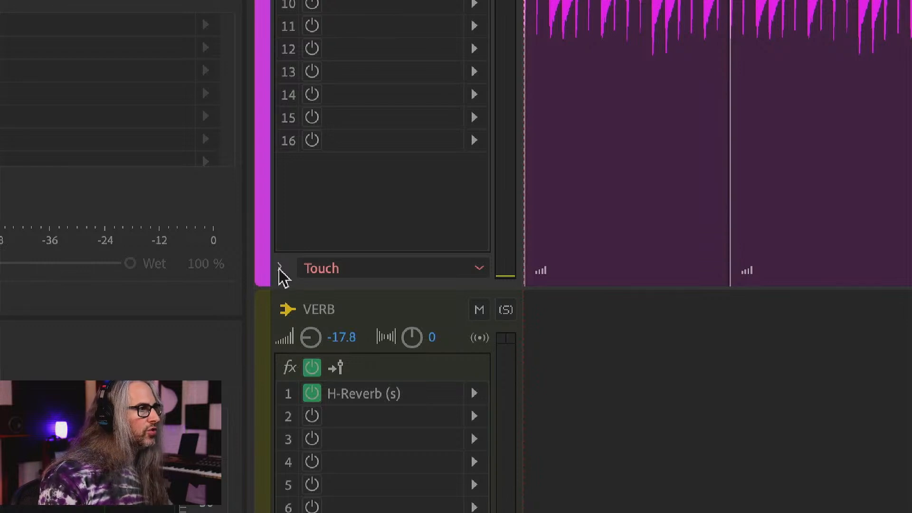
click(280, 269)
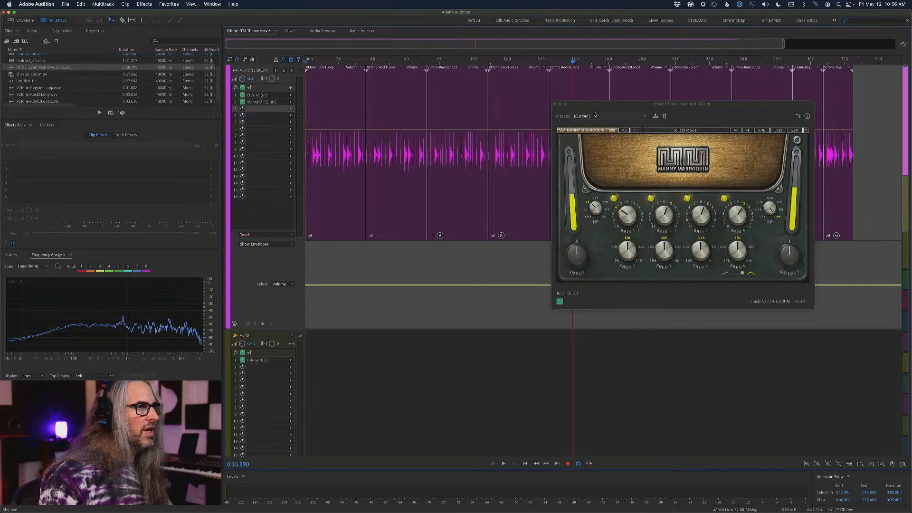
drag(604, 106, 662, 81)
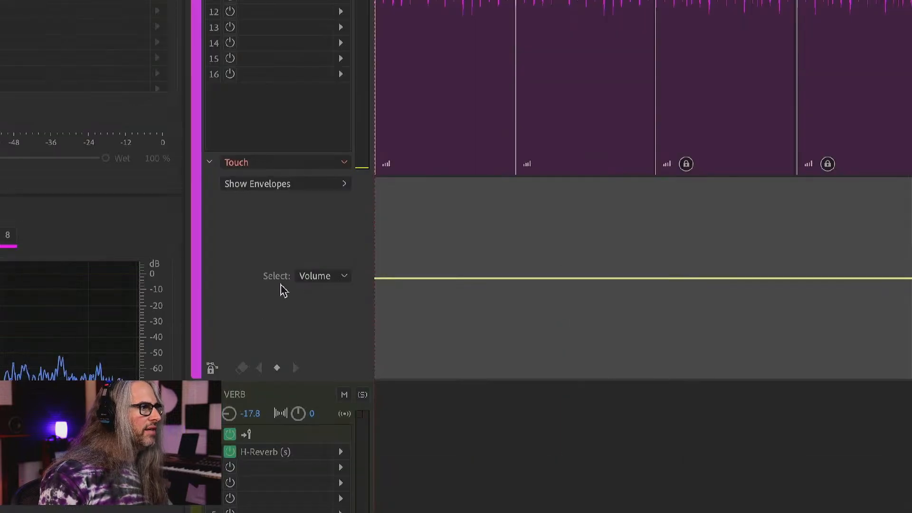
click(295, 186)
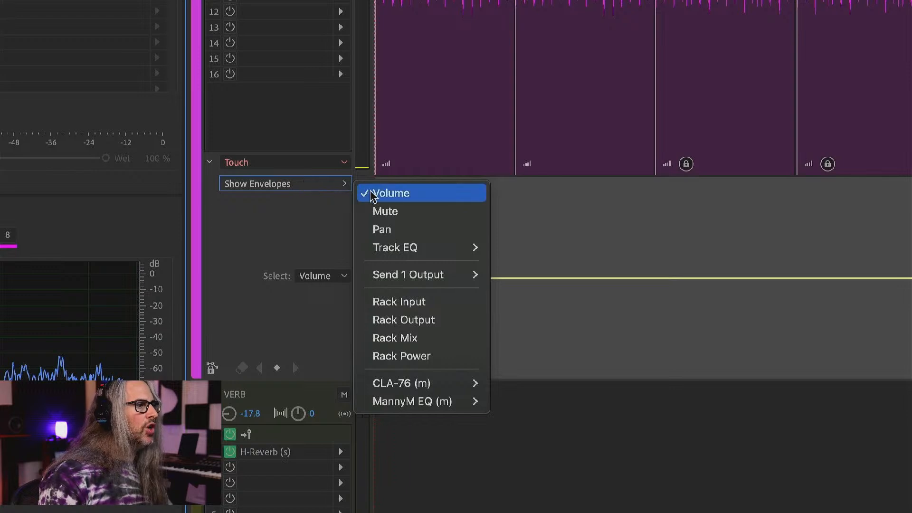
mouse_move(391, 410)
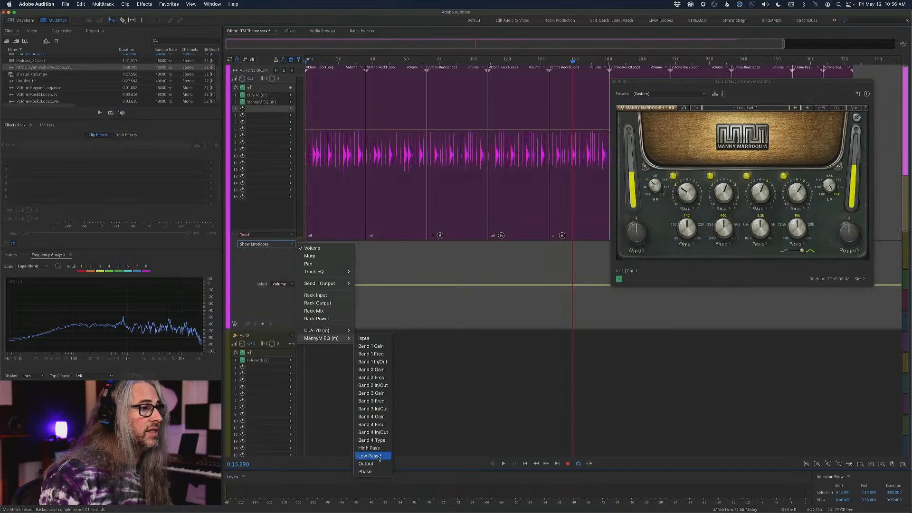
click(370, 456)
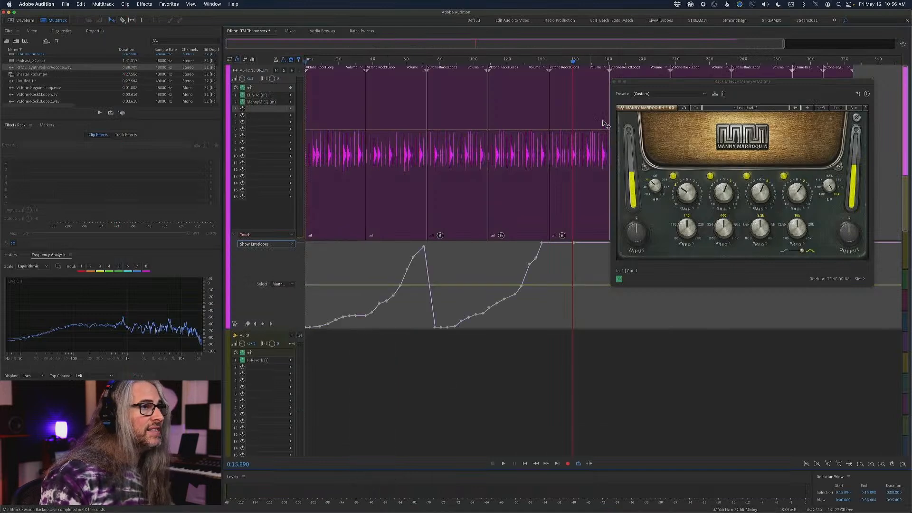
- Play the drums from about 0:04 with the EQ window beside the envelope to watch the LP filter follow the automation
drag(649, 83, 601, 107)
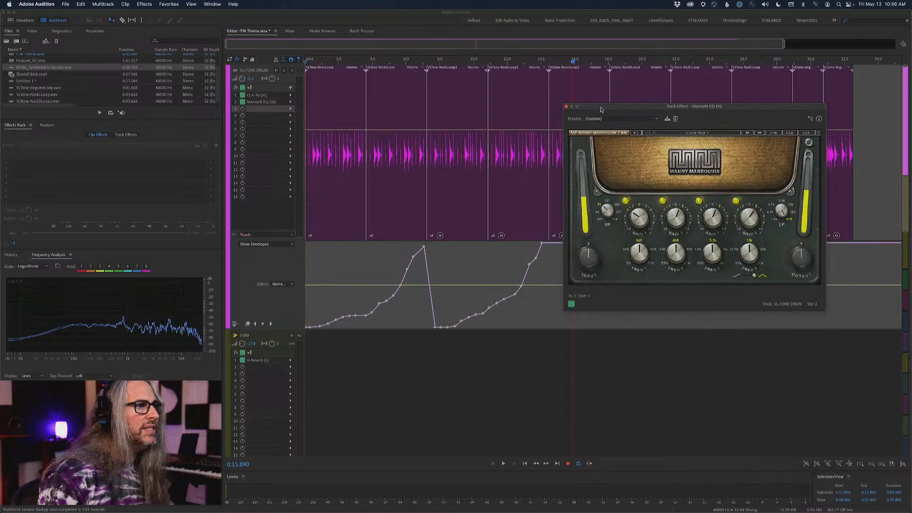
drag(574, 62, 467, 70)
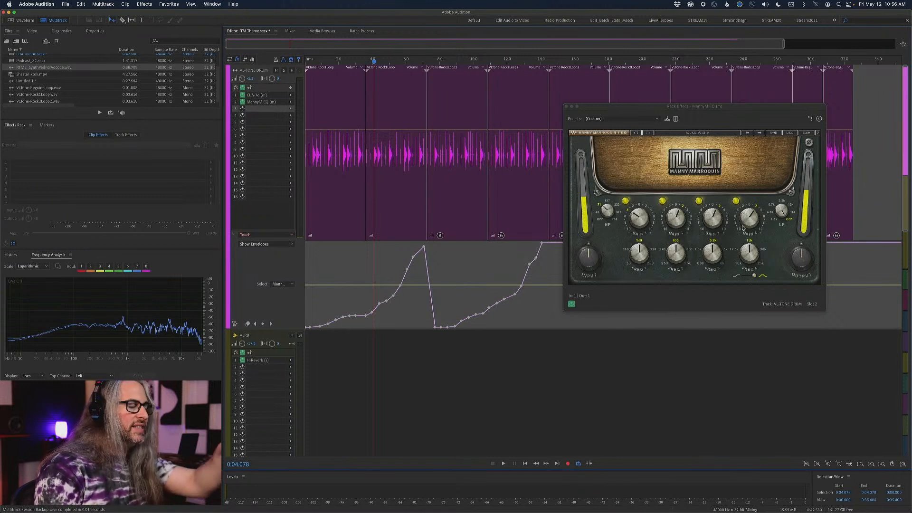
key(space)
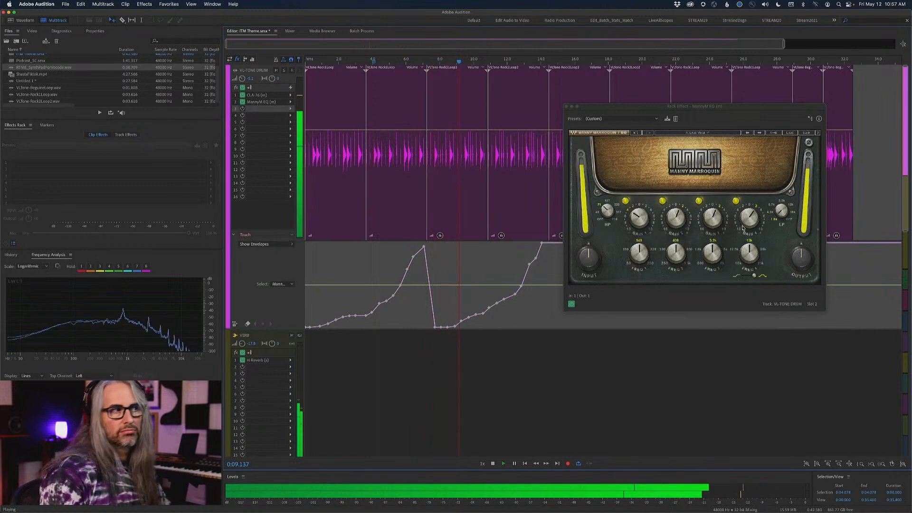
key(space)
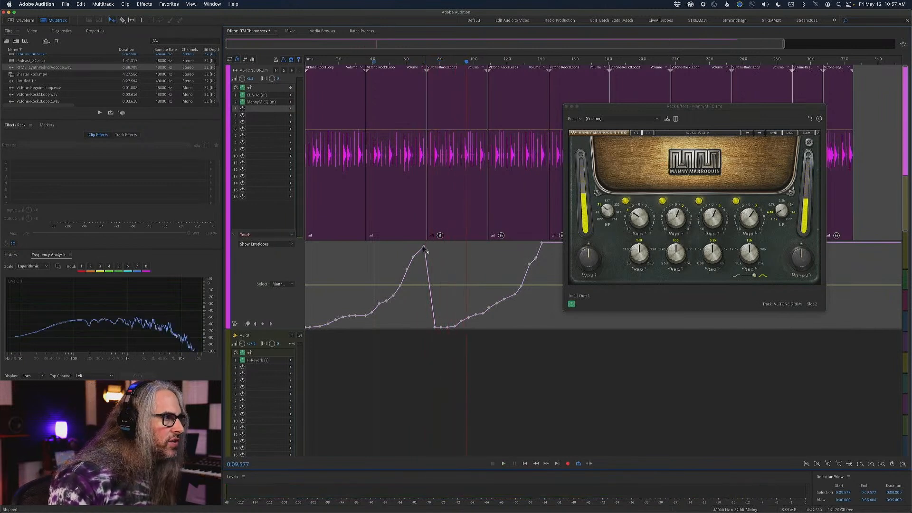
- Check the frequency values of keyframes on the Low Pass envelope's first rise and nudge its peak keyframe slightly earlier
mouse_move(425, 250)
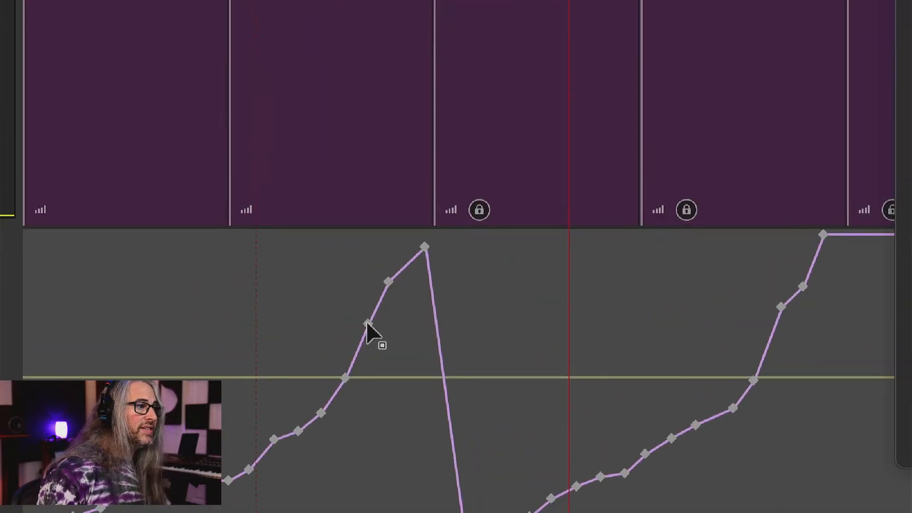
mouse_move(368, 326)
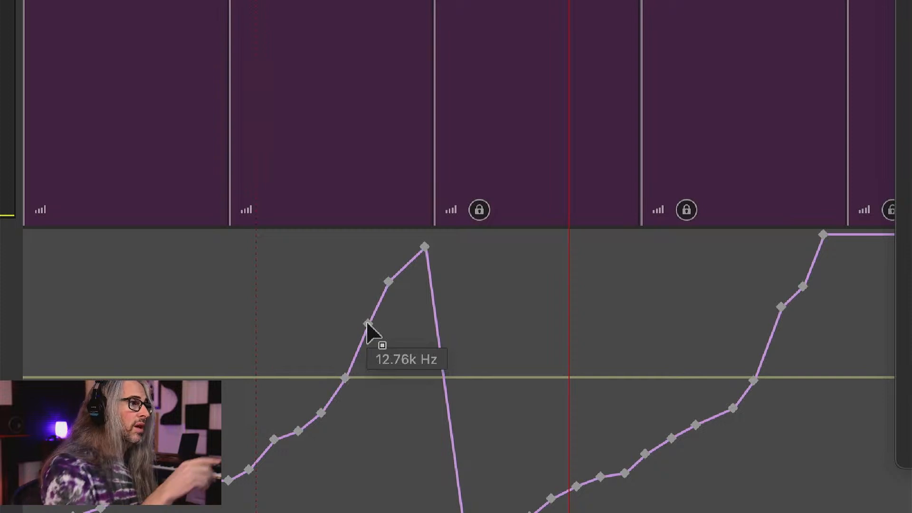
mouse_move(346, 380)
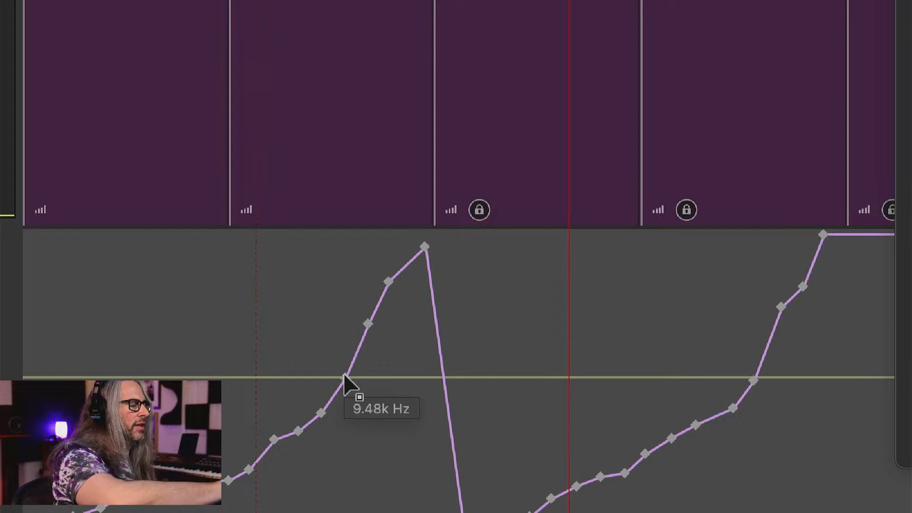
mouse_move(321, 417)
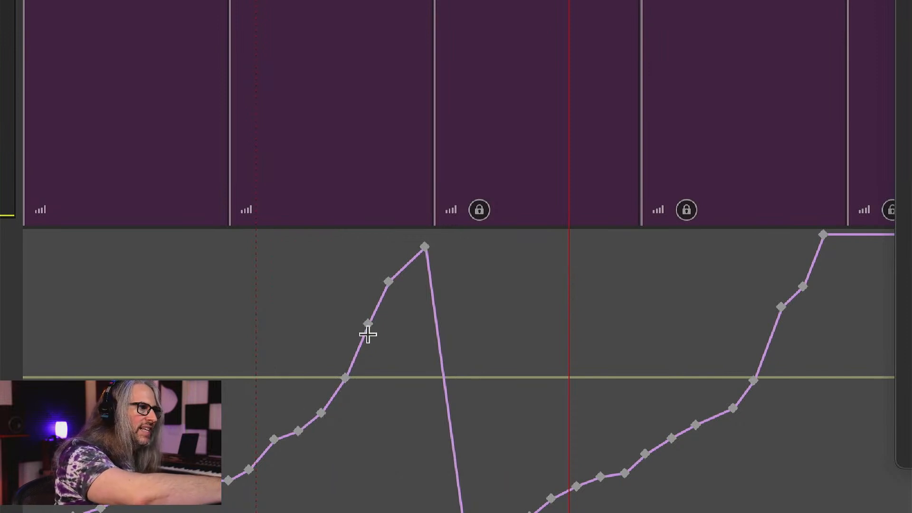
mouse_move(425, 247)
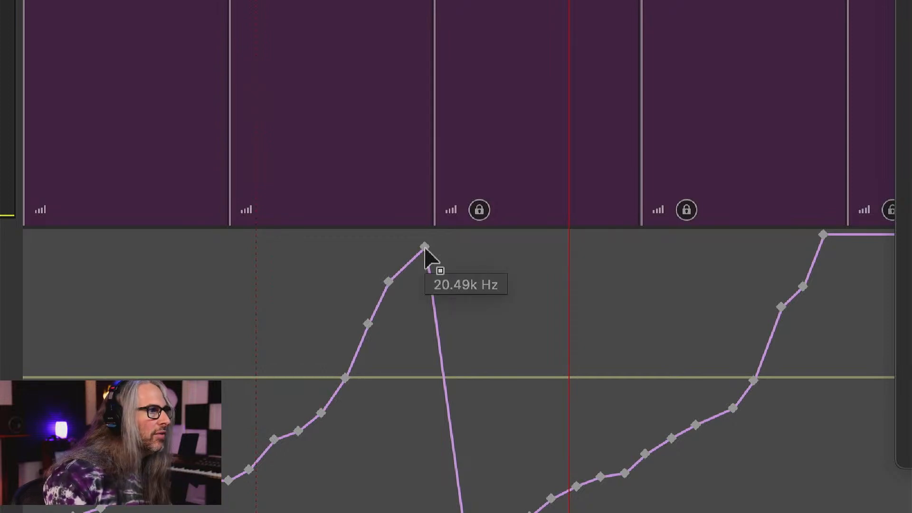
mouse_move(424, 248)
mouse_down()
mouse_move(422, 270)
mouse_move(422, 246)
mouse_up()
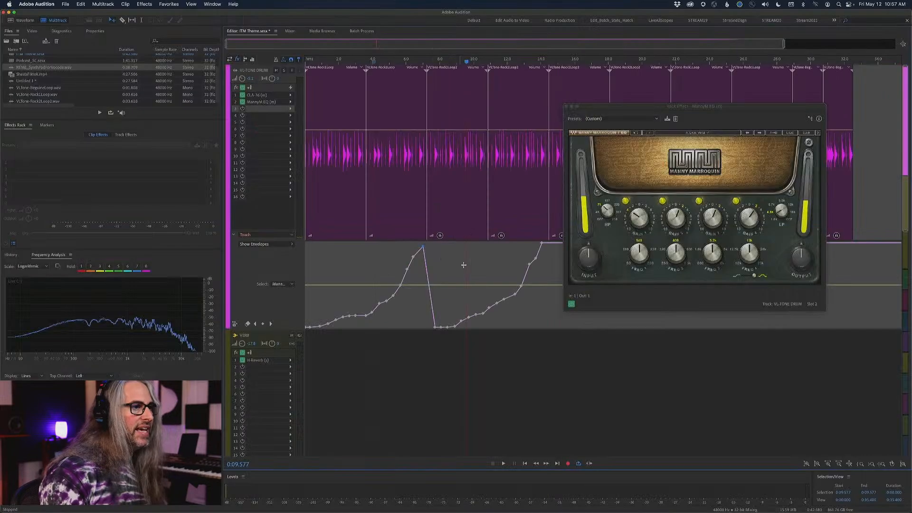
- Pull the keyframe near 0:10.8 on the Low Pass envelope down to the lane's floor, shift the following rise slightly earlier and play the edit
drag(602, 109, 687, 107)
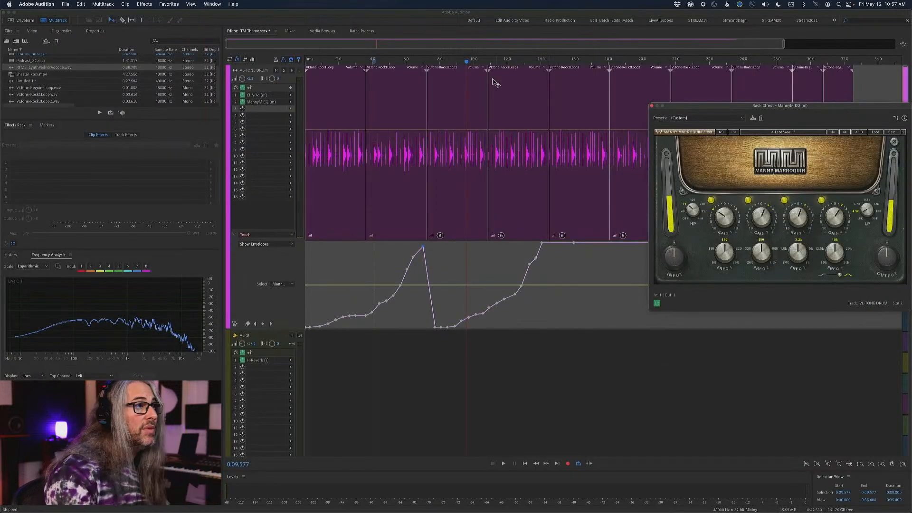
mouse_move(488, 62)
mouse_down()
mouse_move(550, 64)
mouse_move(488, 64)
mouse_up()
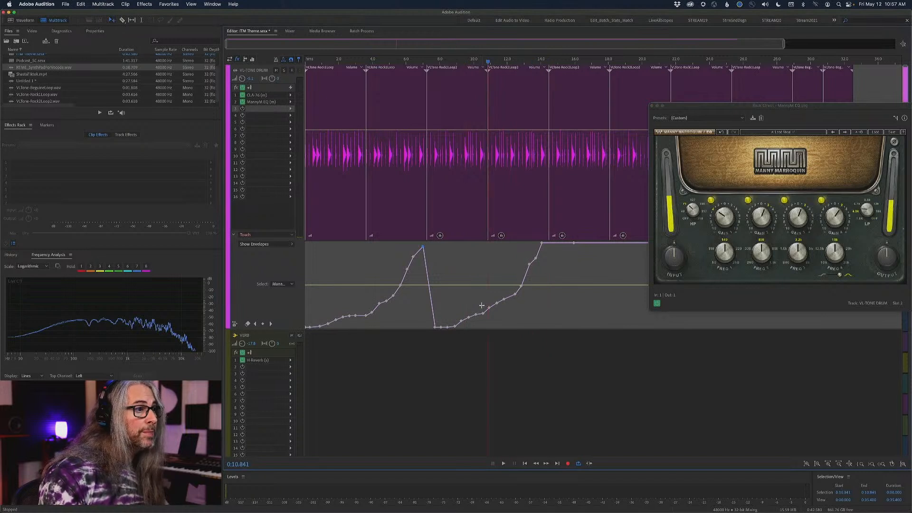
drag(484, 313, 483, 326)
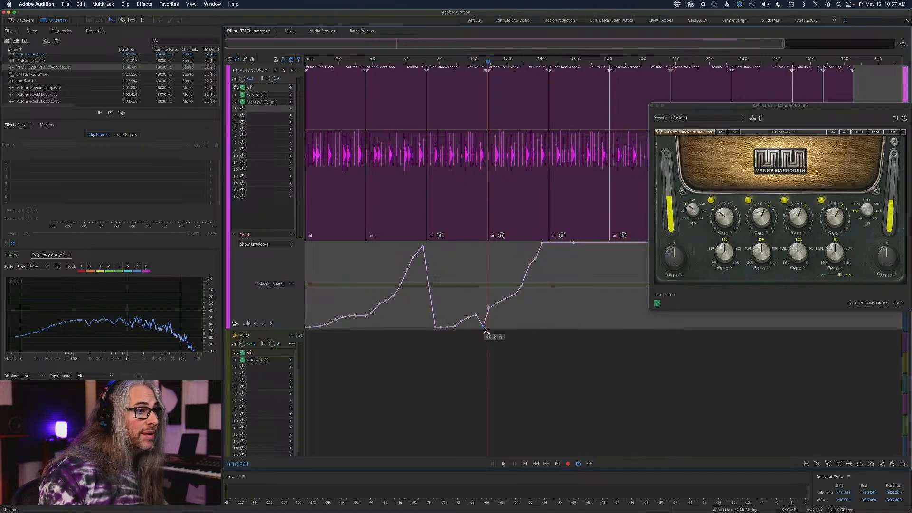
drag(542, 244, 508, 293)
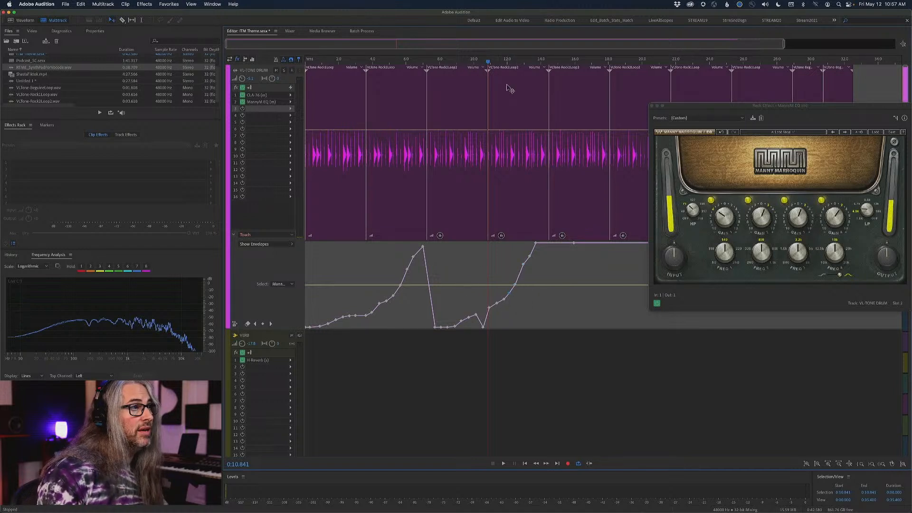
key(space)
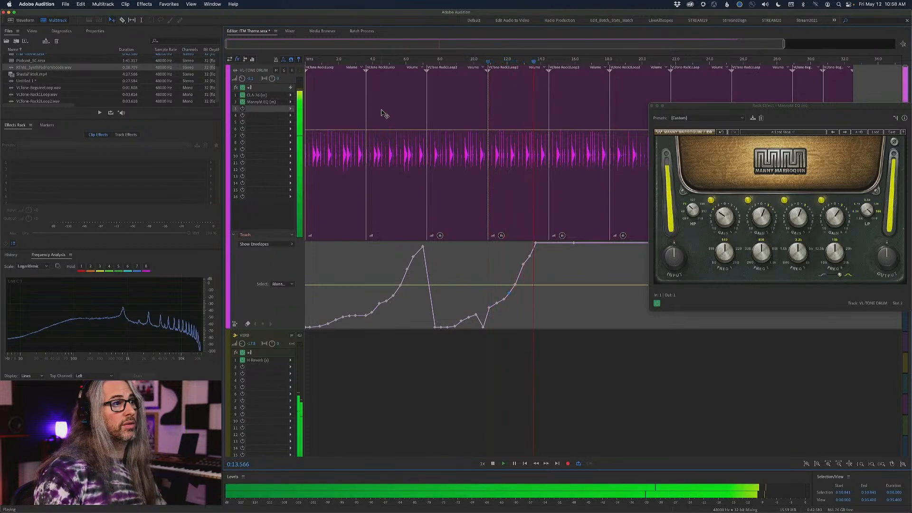
key(space)
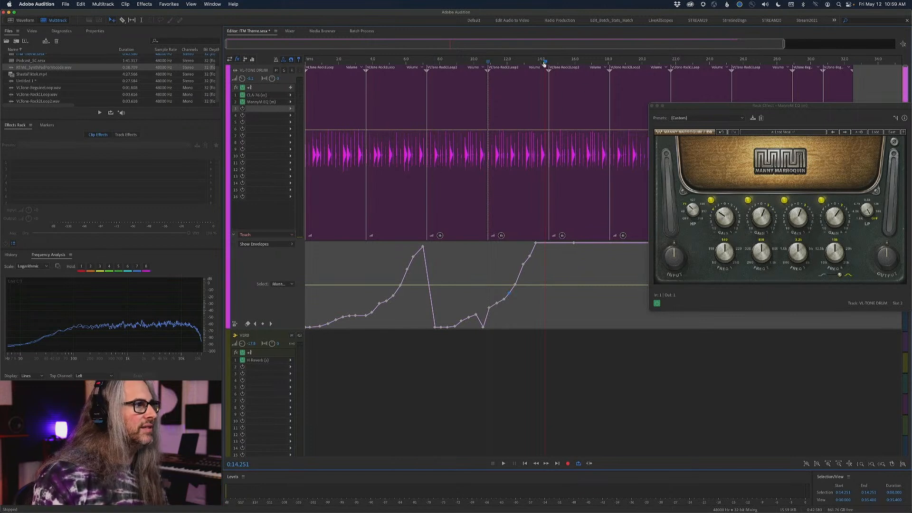
- Play from the session start and briefly sweep the EQ's LP filter up before about 0:03, overwriting part of the automation in Touch mode
key(Home)
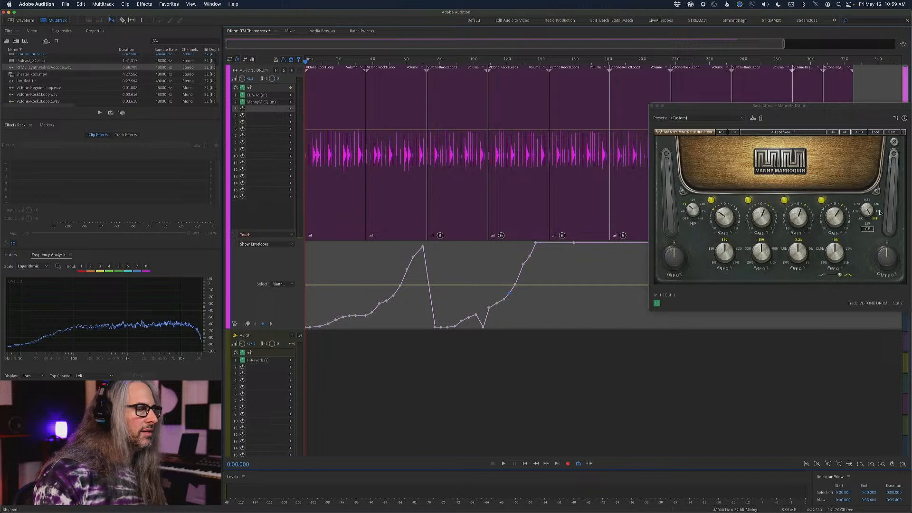
mouse_move(867, 212)
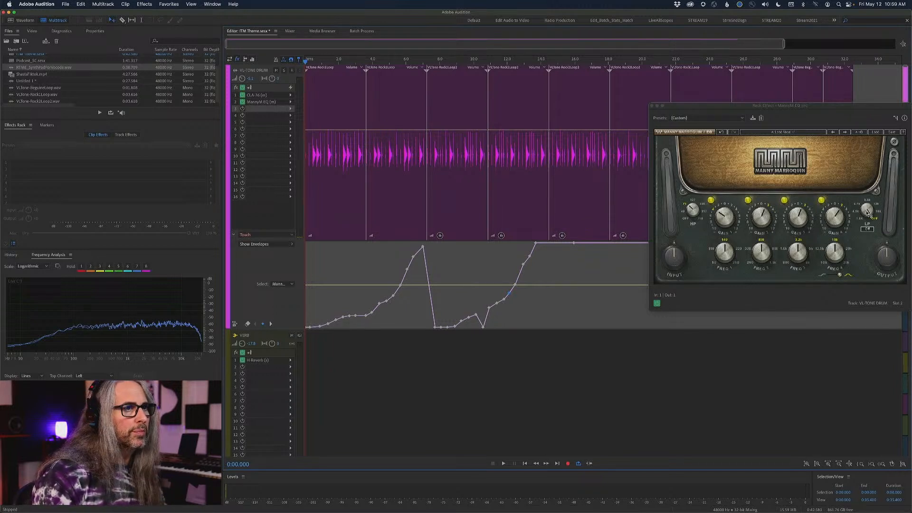
key(space)
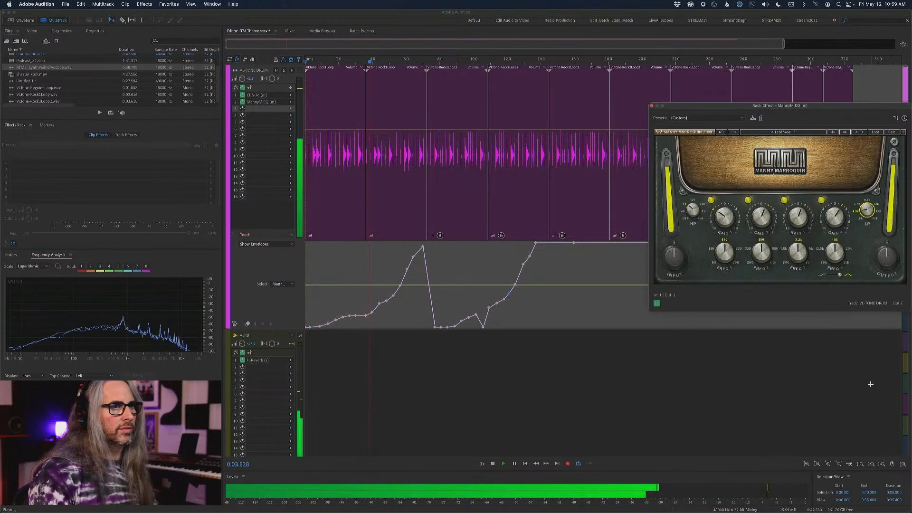
key(space)
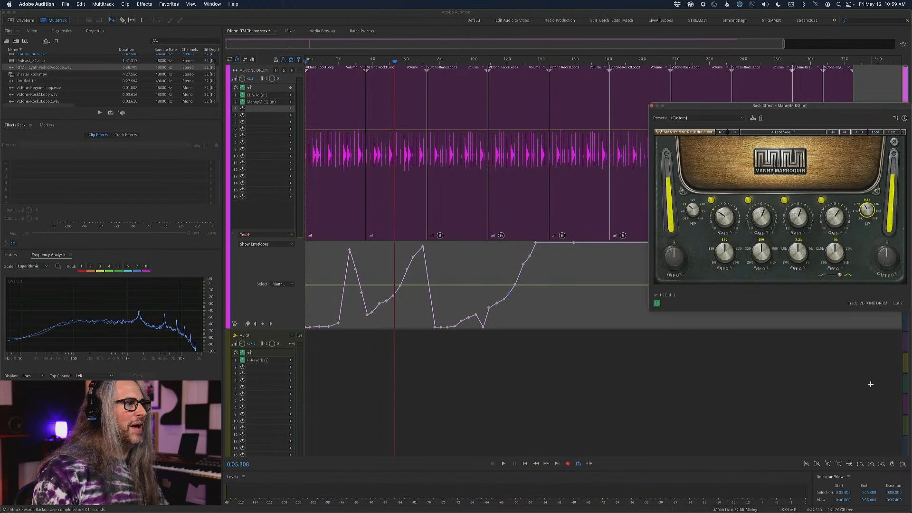
- Scrub through the newly recorded Low Pass automation before about 0:04, finishing with the playhead at its new peak
click(381, 67)
click(316, 64)
drag(316, 62, 370, 64)
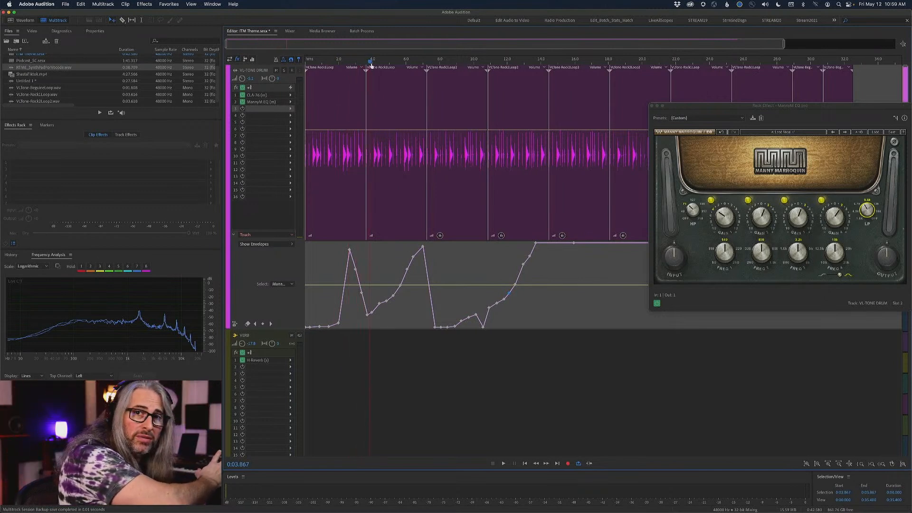
drag(371, 62, 350, 64)
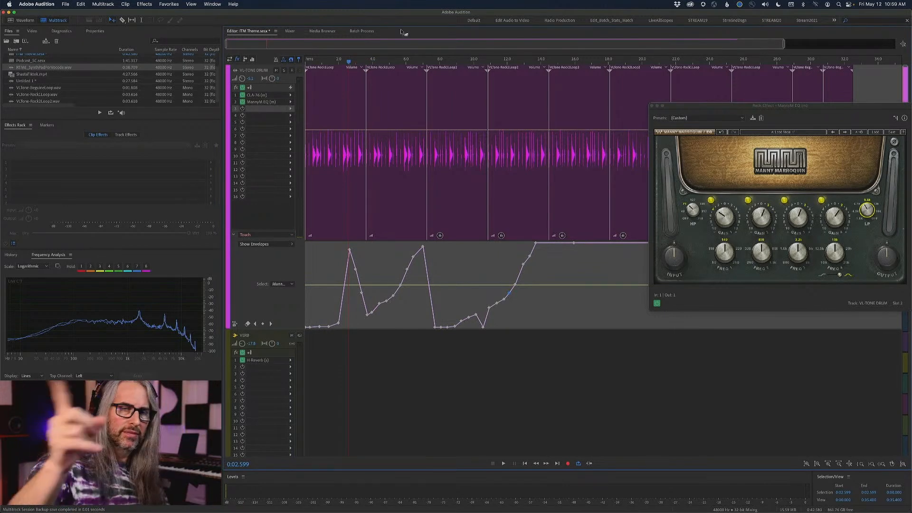
- Open Preferences at the Multitrack settings to examine the keyframe automation optimizations, keeping the dialog clear of the envelope's first peaks
click(29, 4)
mouse_move(52, 26)
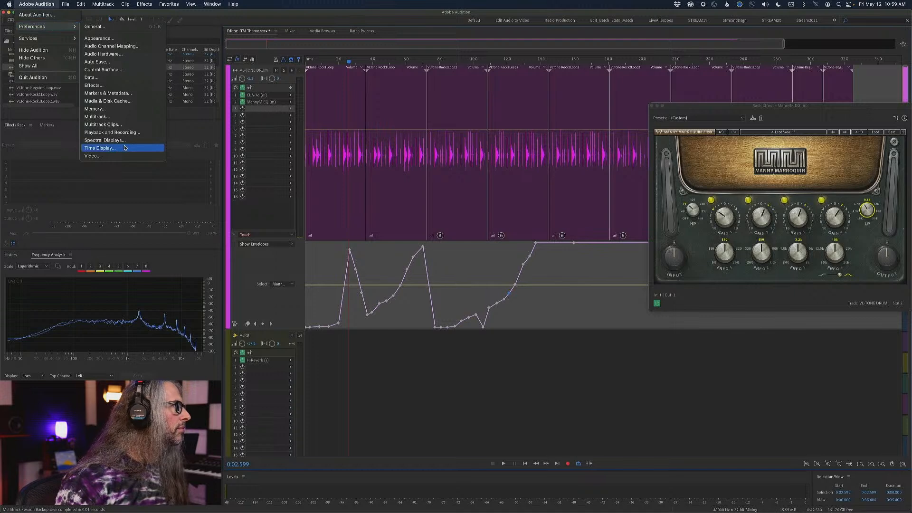
click(93, 78)
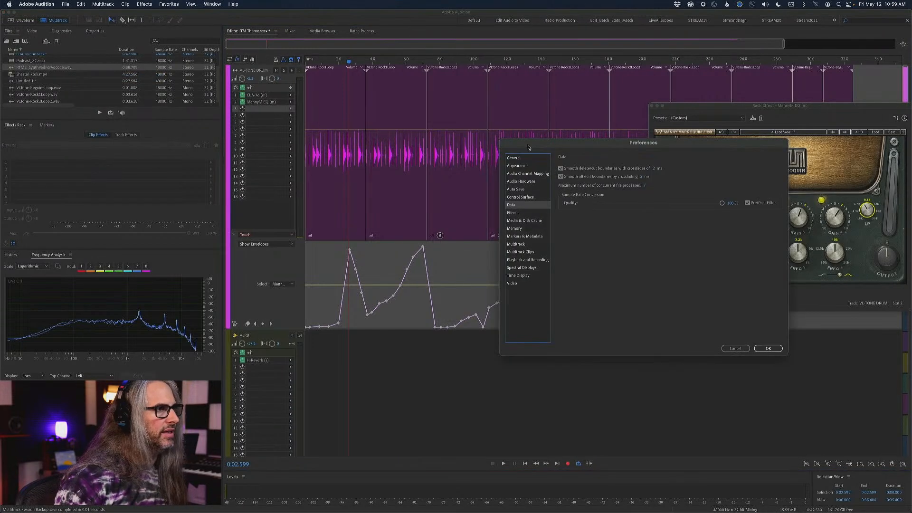
click(521, 216)
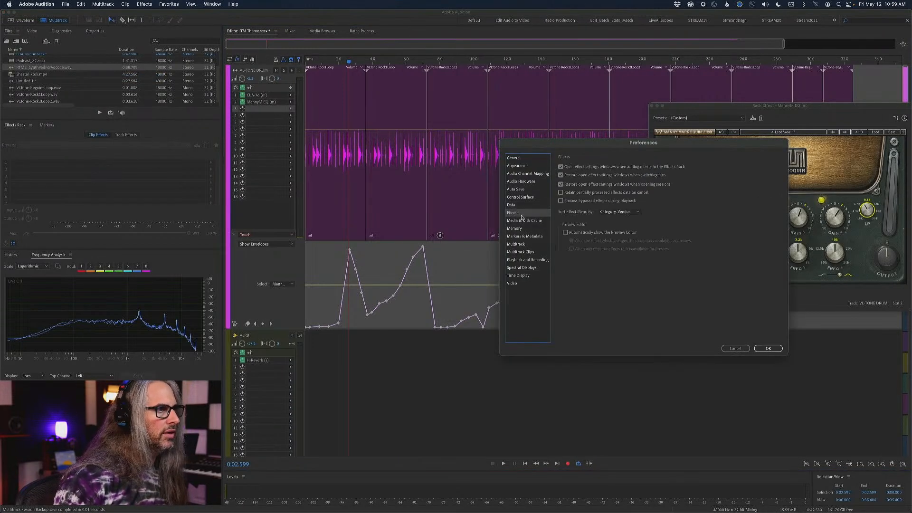
click(526, 221)
click(528, 229)
click(531, 237)
click(532, 245)
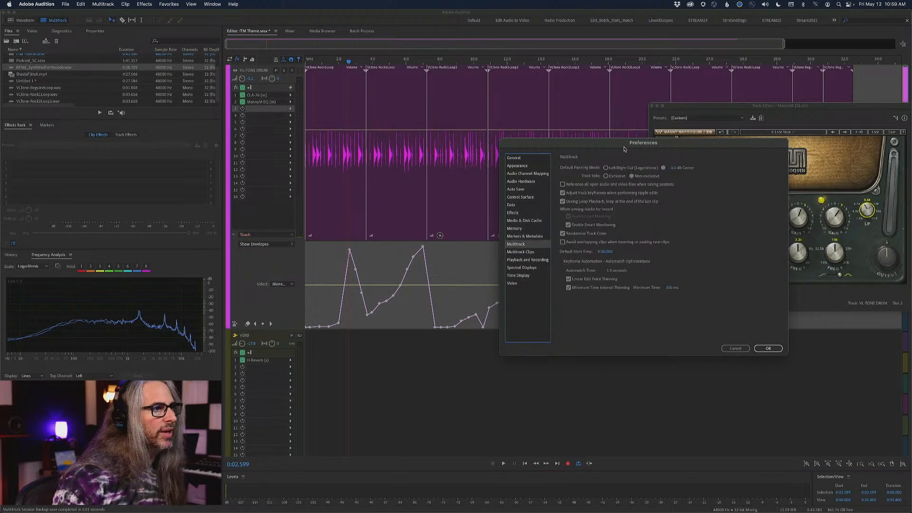
drag(624, 149, 559, 78)
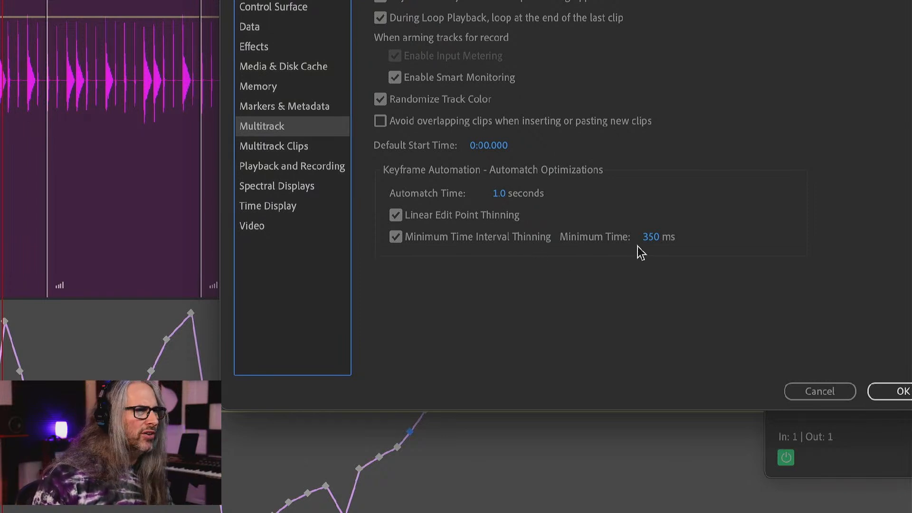
- Try a Minimum Time of 1036 ms for keyframe interval thinning, restore 350 ms, and close Preferences without applying changes
drag(651, 236, 699, 242)
drag(133, 247, 48, 251)
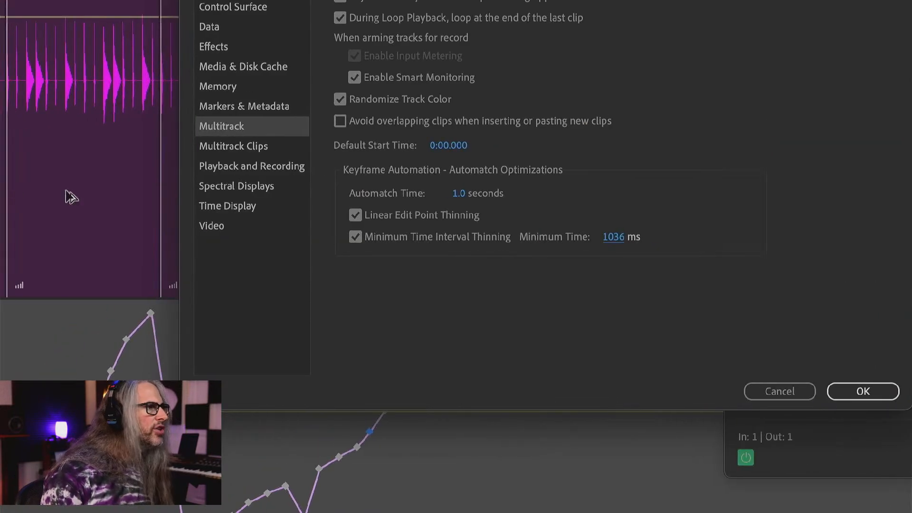
drag(126, 241, 37, 244)
drag(515, 244, 364, 244)
drag(611, 241, 505, 241)
click(611, 238)
text(350)
key(Return)
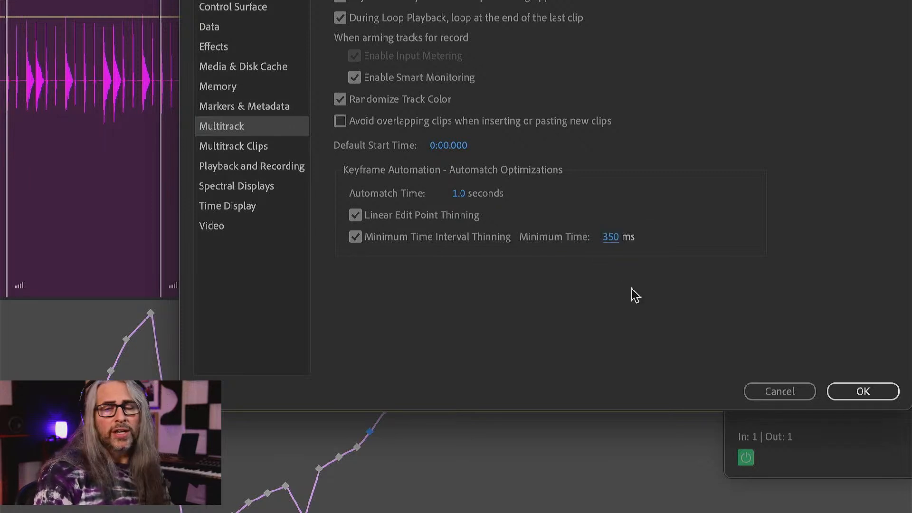
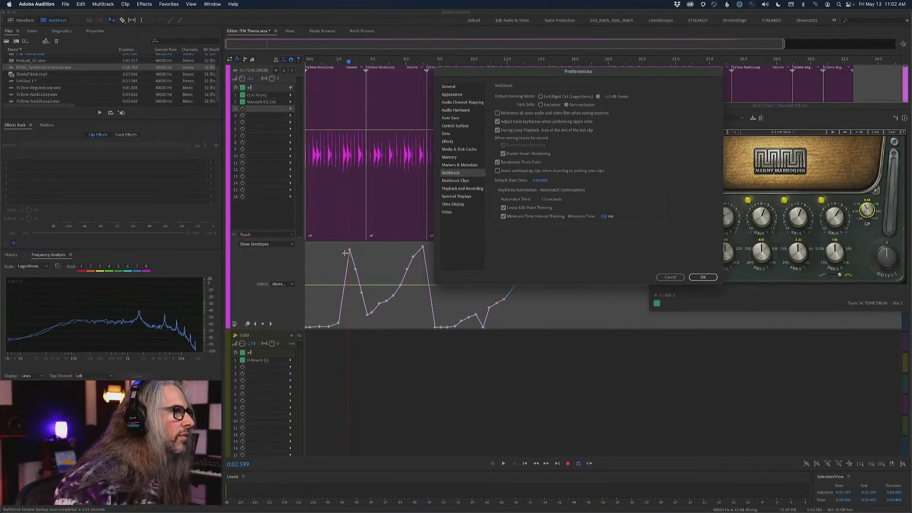
click(670, 277)
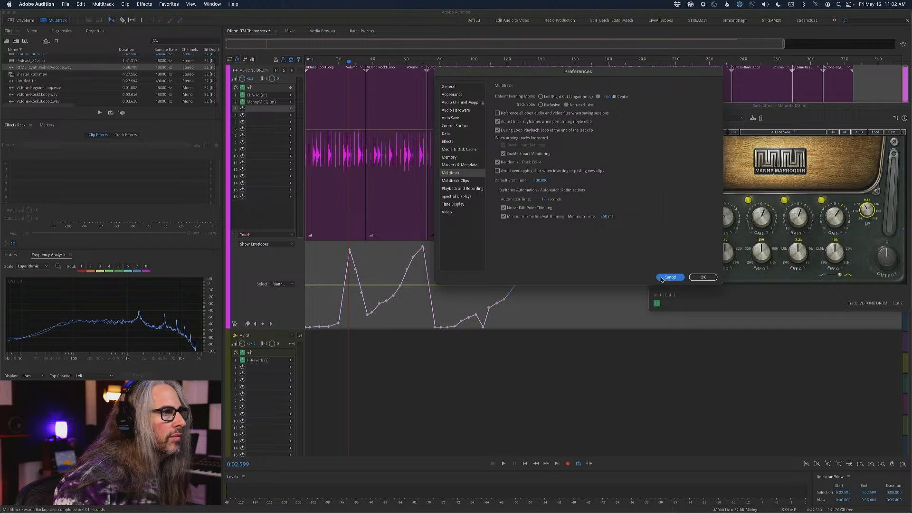
- Toggle Spline Curves on the Low Pass envelope to compare smooth and straight transitions, leaving Spline Curves enabled
right_click(423, 247)
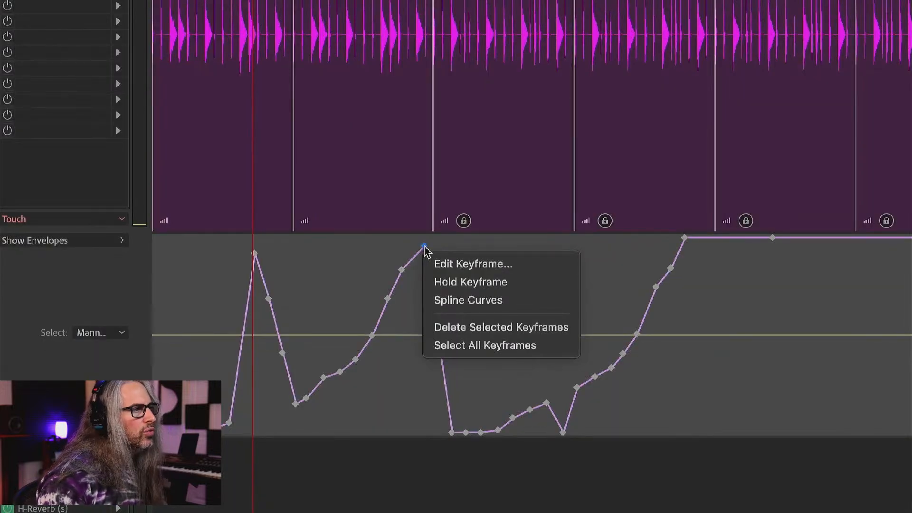
click(459, 304)
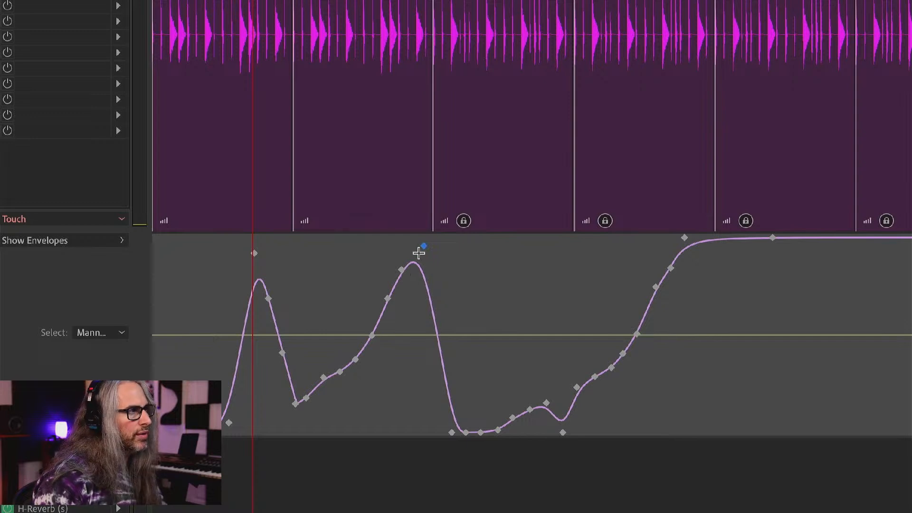
mouse_move(425, 250)
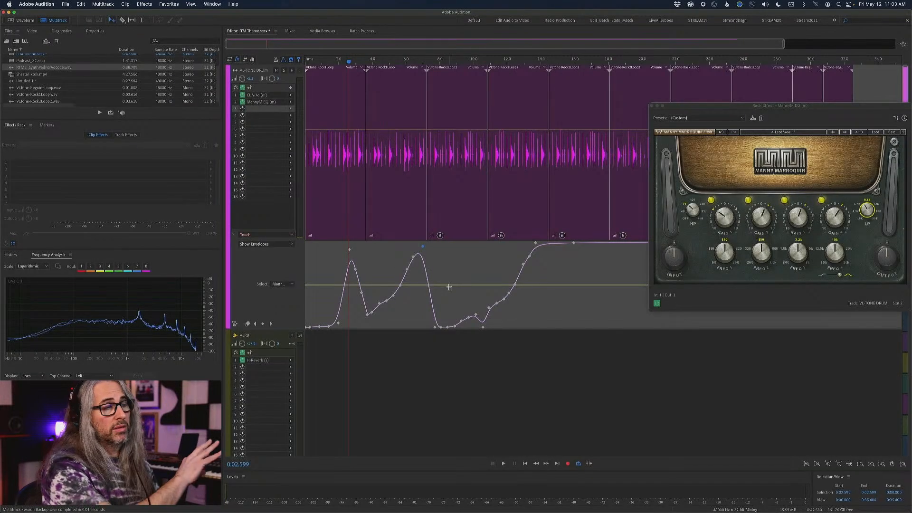
right_click(423, 247)
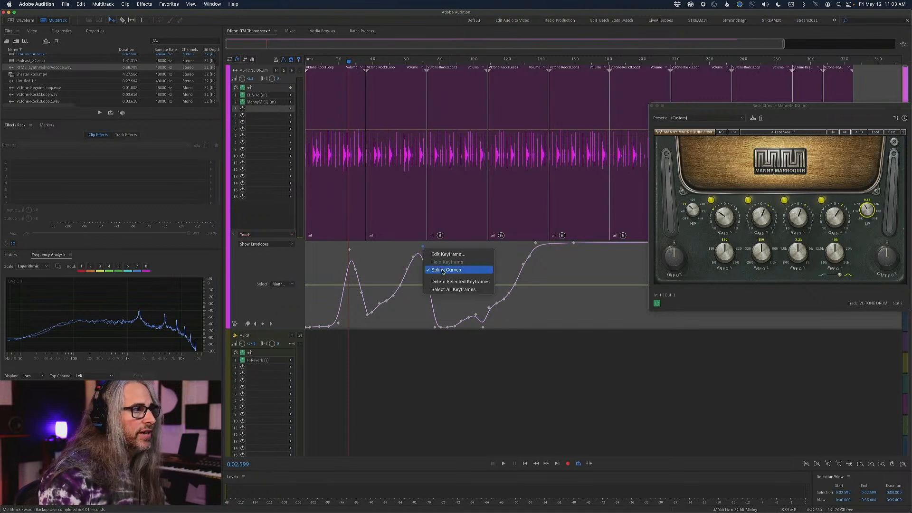
click(444, 270)
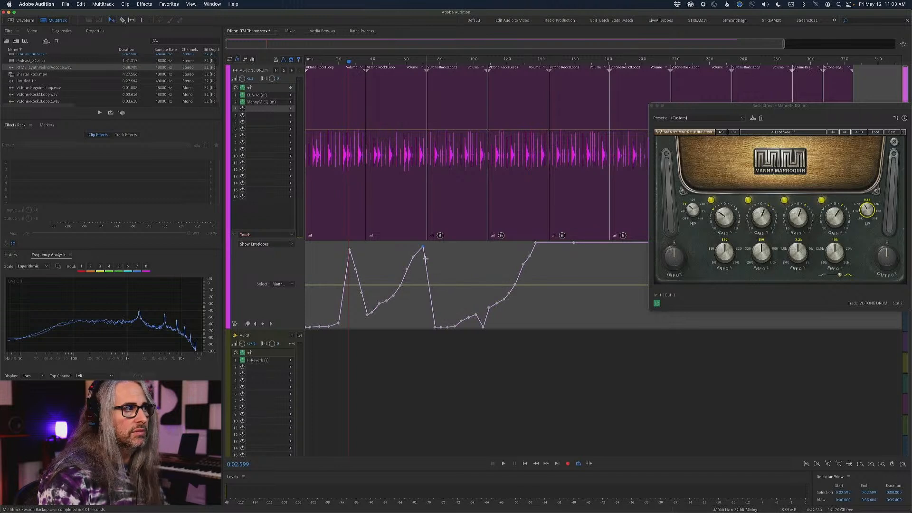
right_click(425, 252)
click(445, 270)
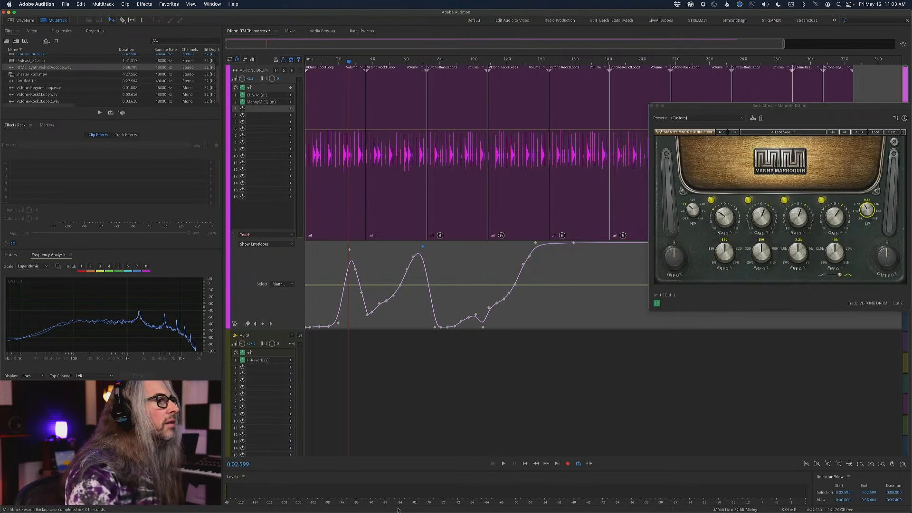
mouse_move(376, 511)
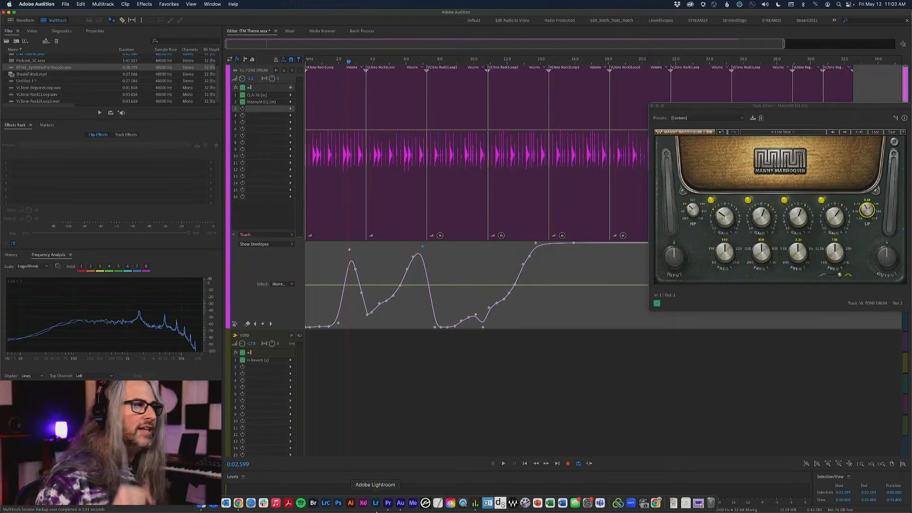
- Close the MannyM EQ window and switch the editor to the Podcast_SC.sesx session
click(651, 106)
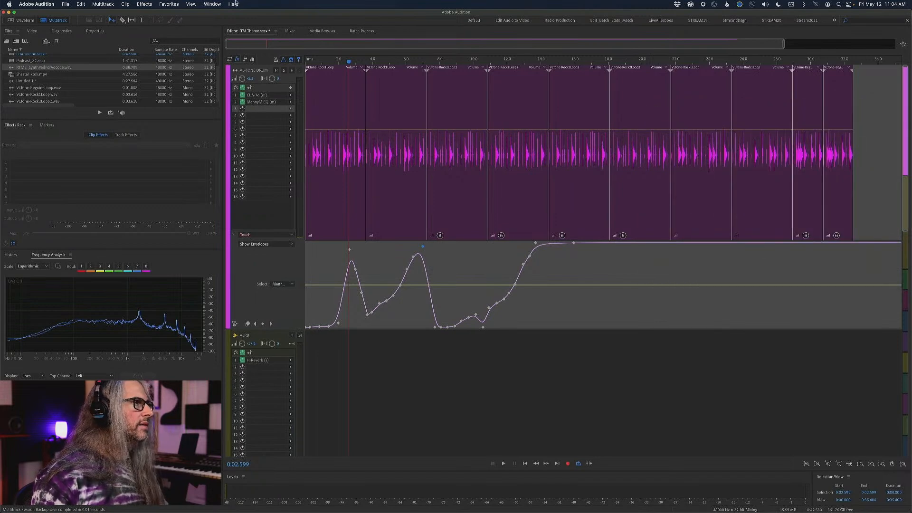
click(275, 34)
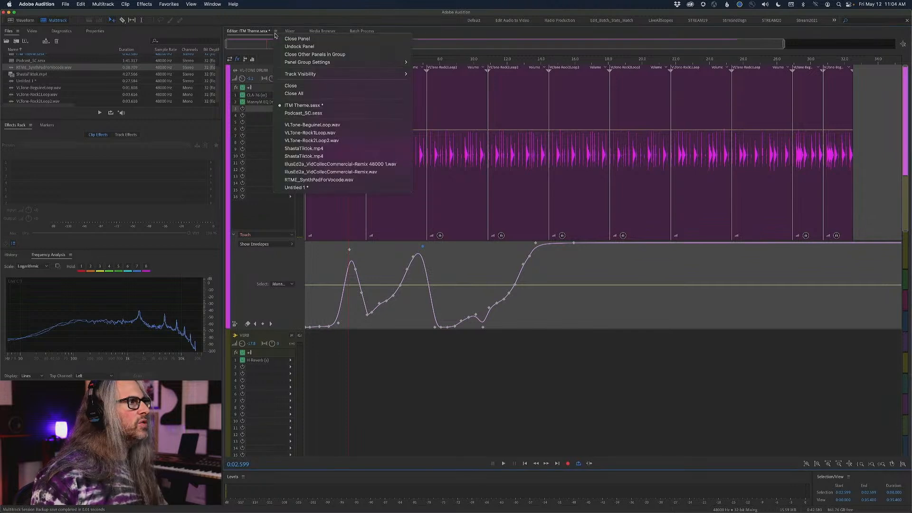
click(352, 114)
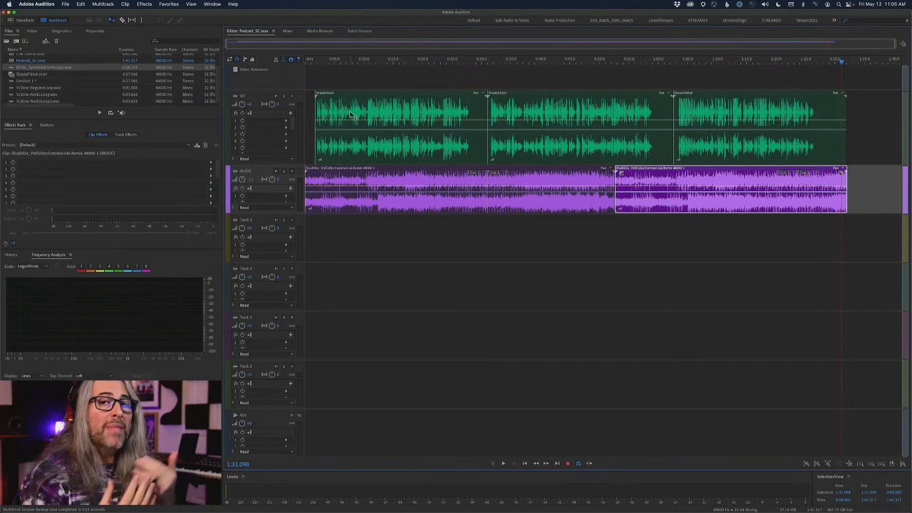
- Show the Essential Sound panel and assign the Music audio type to the second clip on the MUSIC track
click(203, 4)
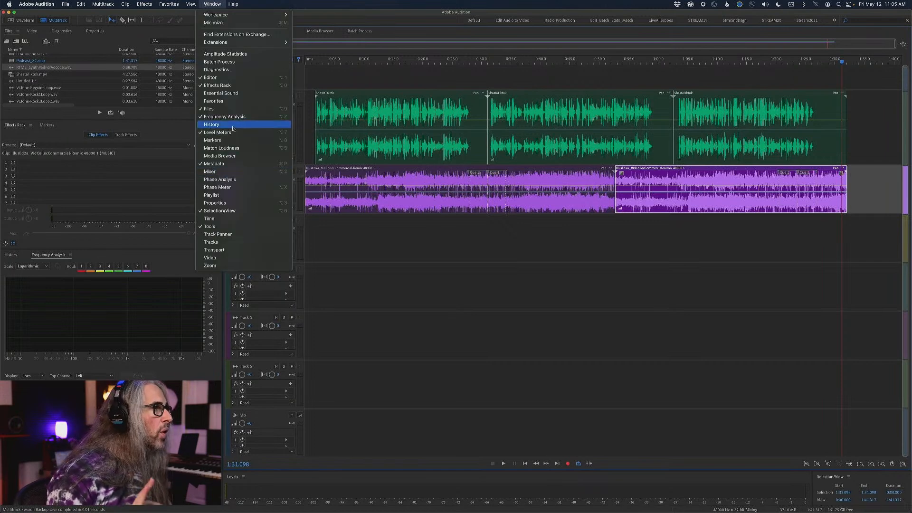
click(221, 93)
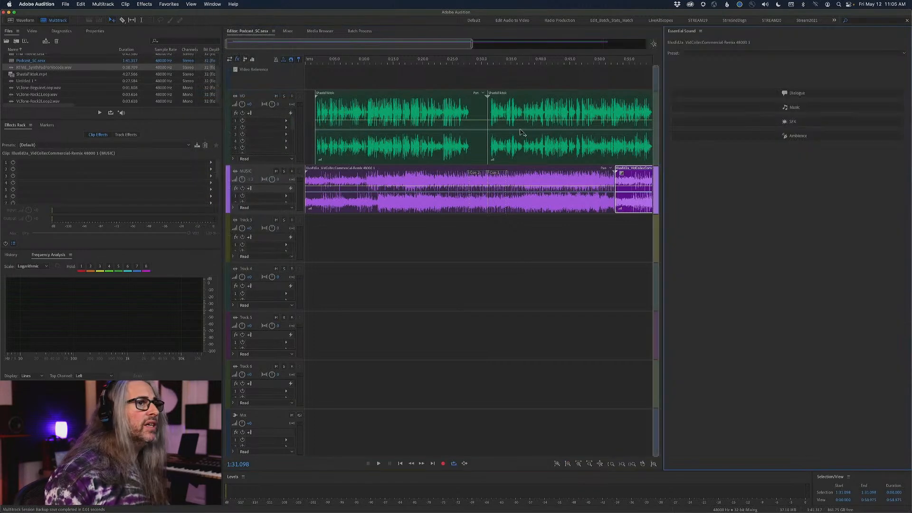
click(623, 200)
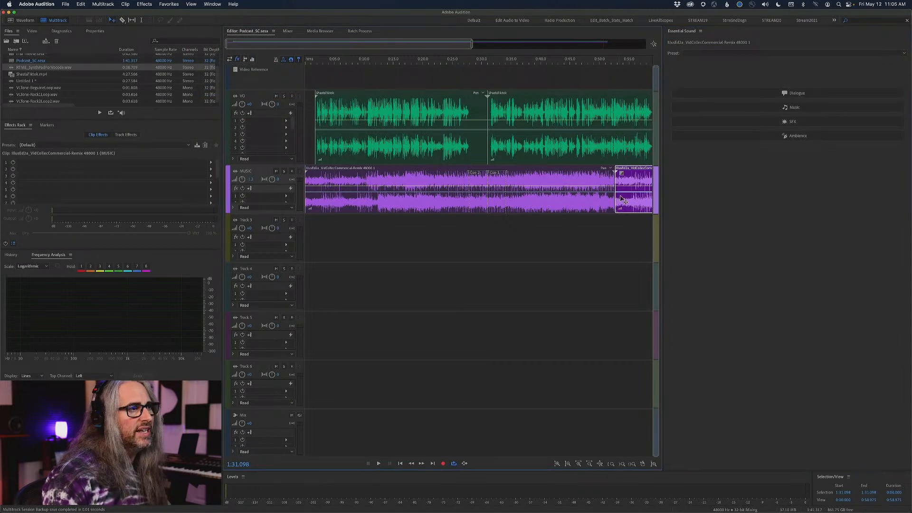
click(784, 108)
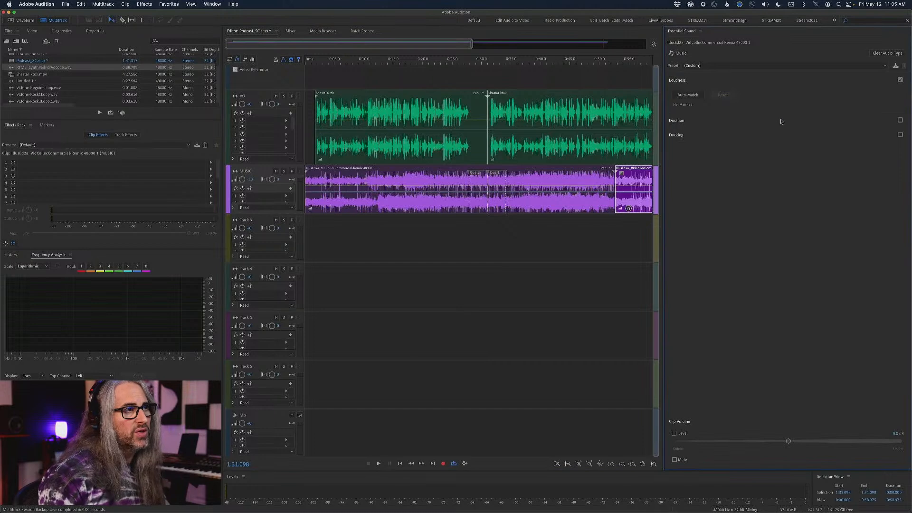
- Enable Ducking for the second clip on the MUSIC track, open its settings for review, and disable Ducking again
click(900, 135)
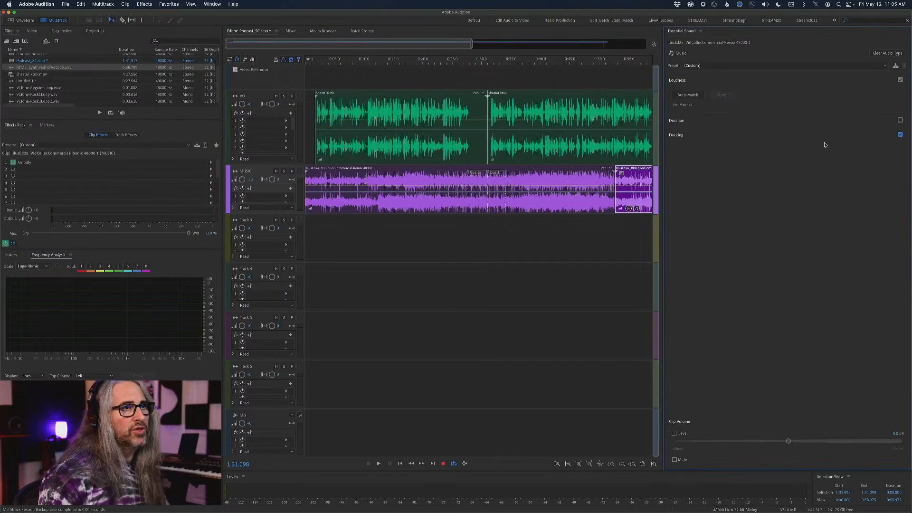
click(806, 139)
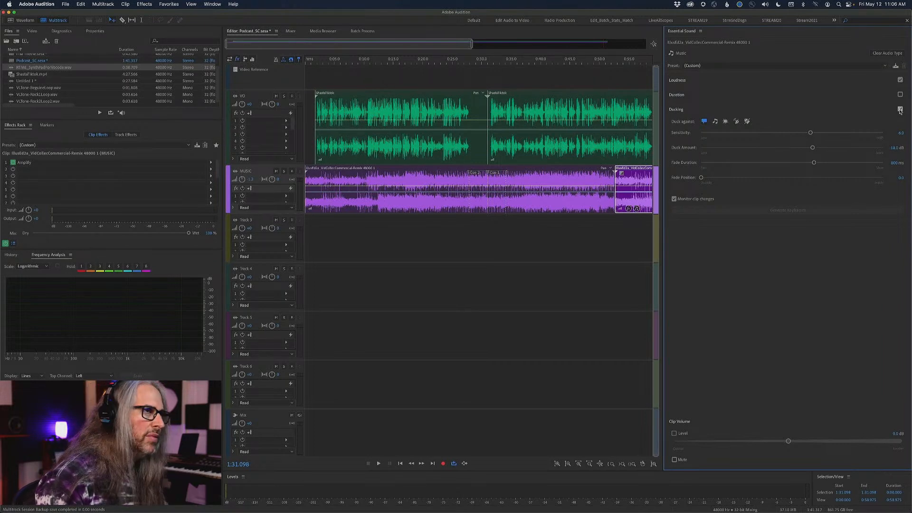
click(900, 110)
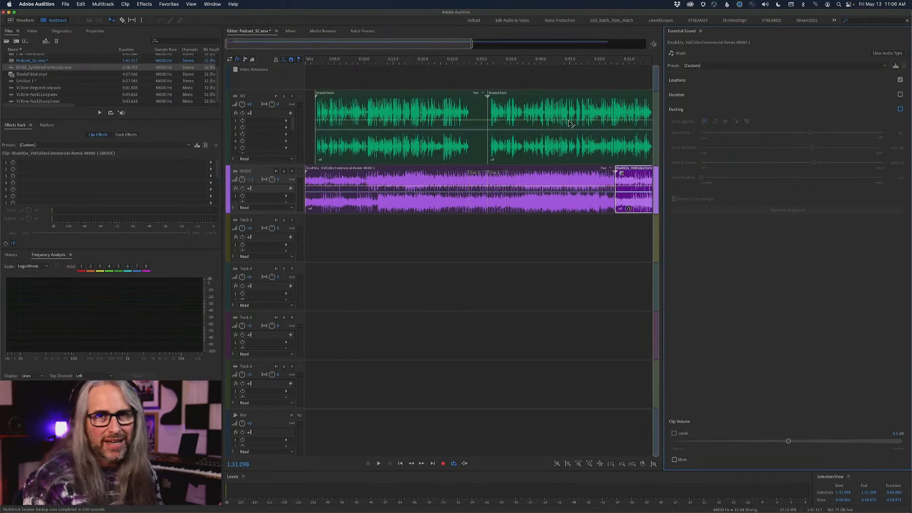
- Close the Essential Sound panel and bring the start of the podcast session back into view
scroll(656, 76, right, 3)
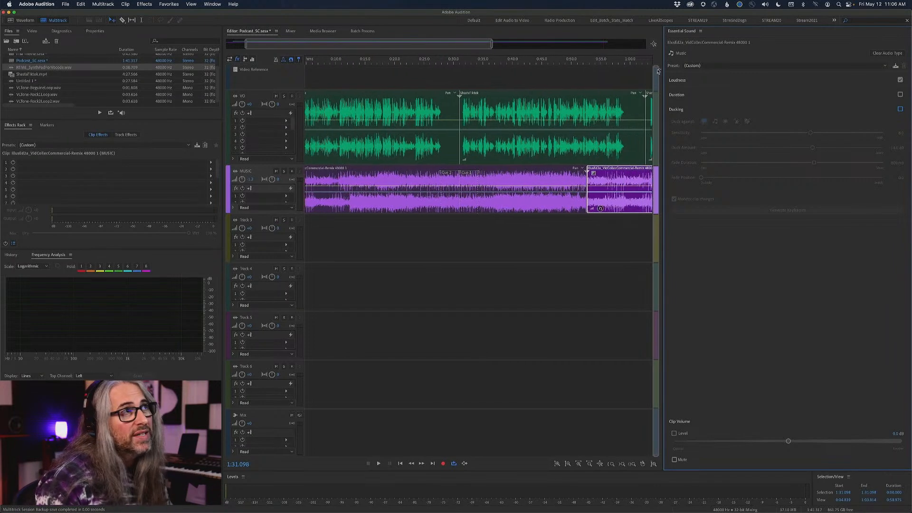
click(701, 32)
click(707, 37)
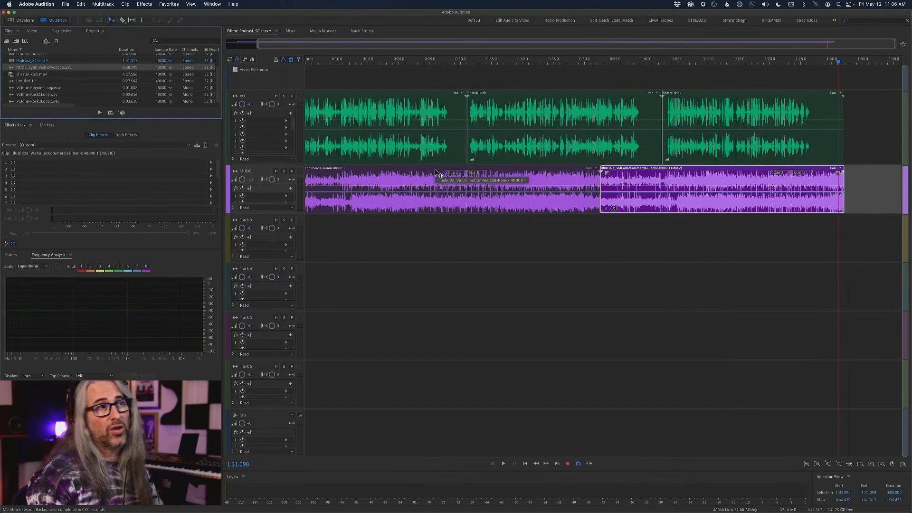
scroll(435, 172, left, 3)
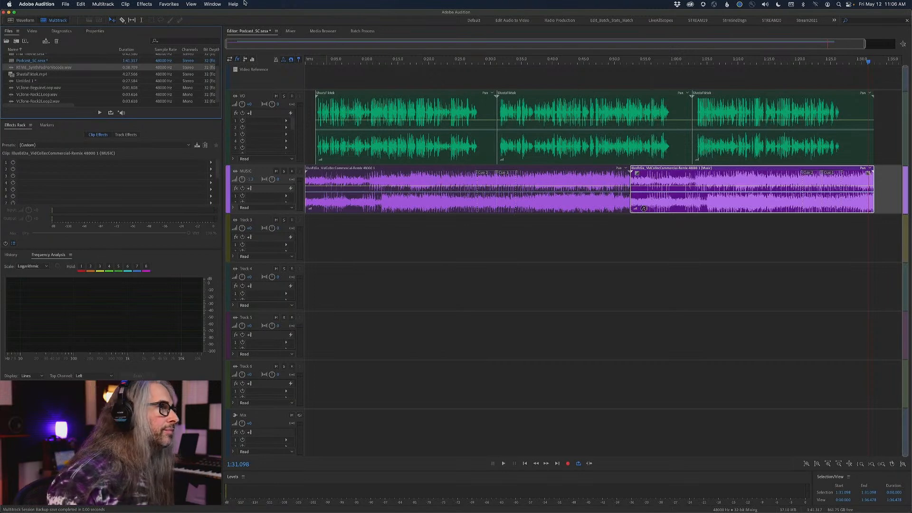
- Play the VO and MUSIC tracks together from the beginning of the session for about ten seconds and stop
click(291, 32)
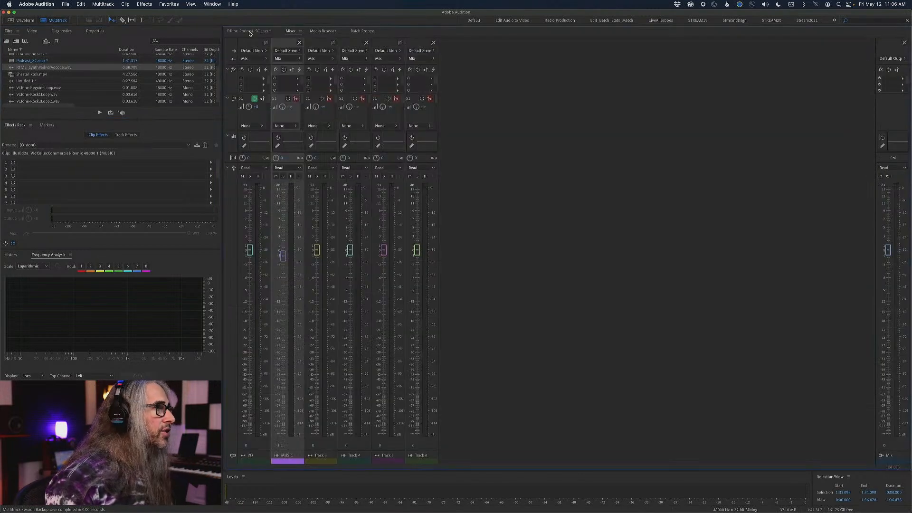
click(249, 31)
key(Home)
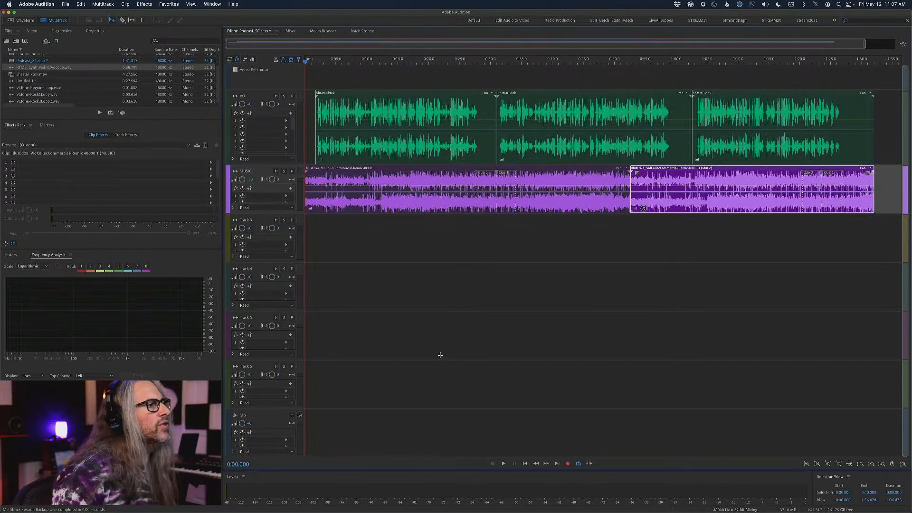
key(space)
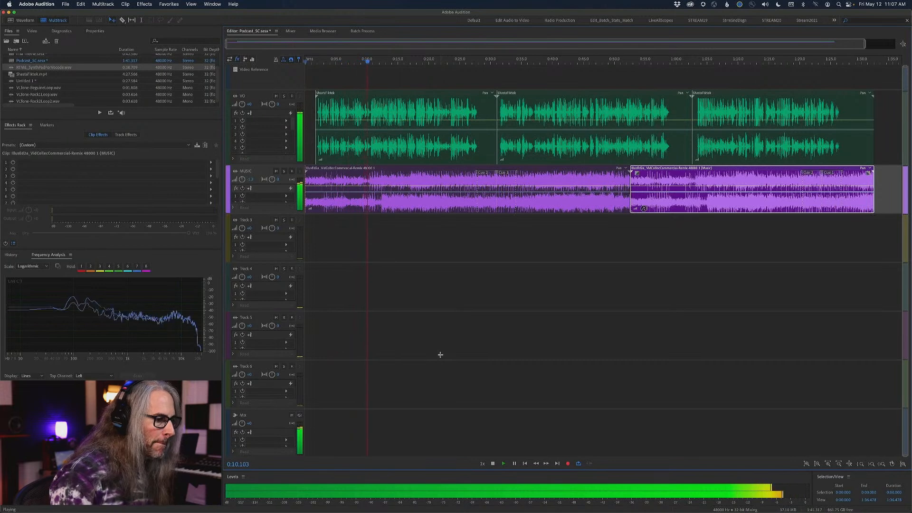
key(space)
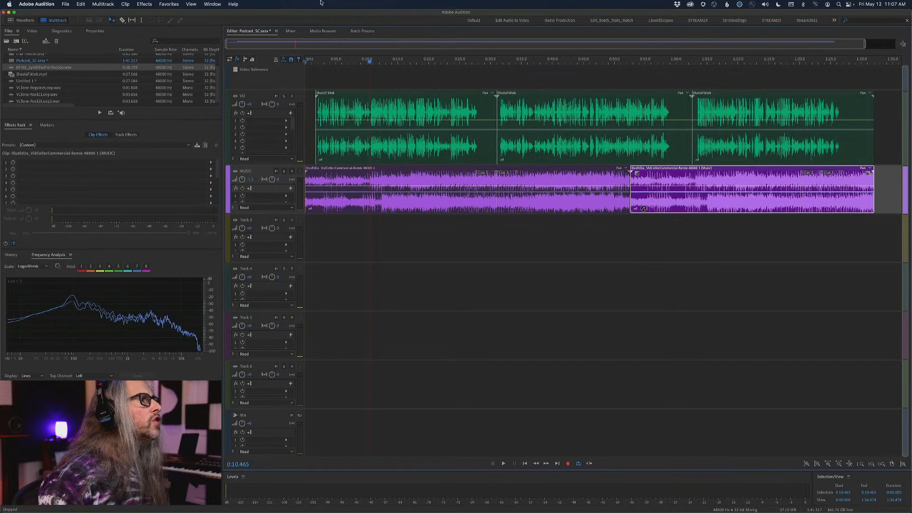
- Show the Mixer and insert the Waves AU effect SSLComp (s) in the MUSIC track's first effect slot
click(290, 31)
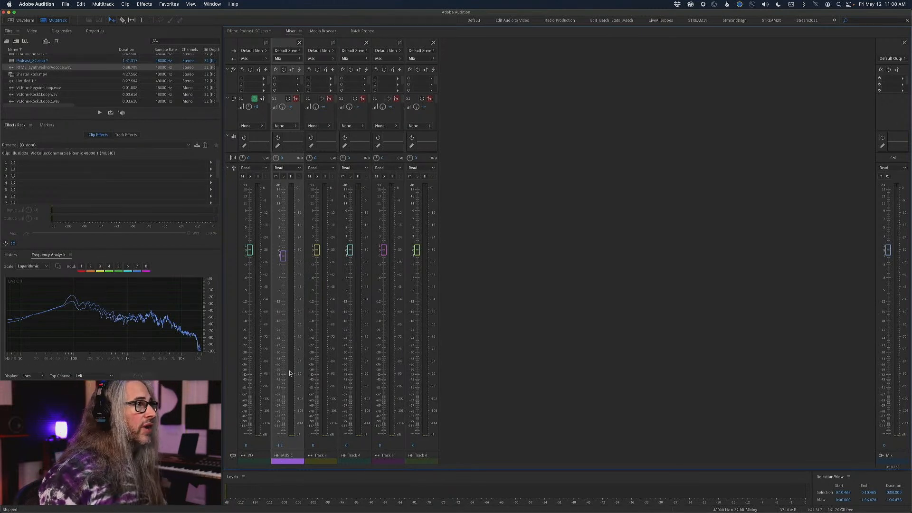
click(297, 81)
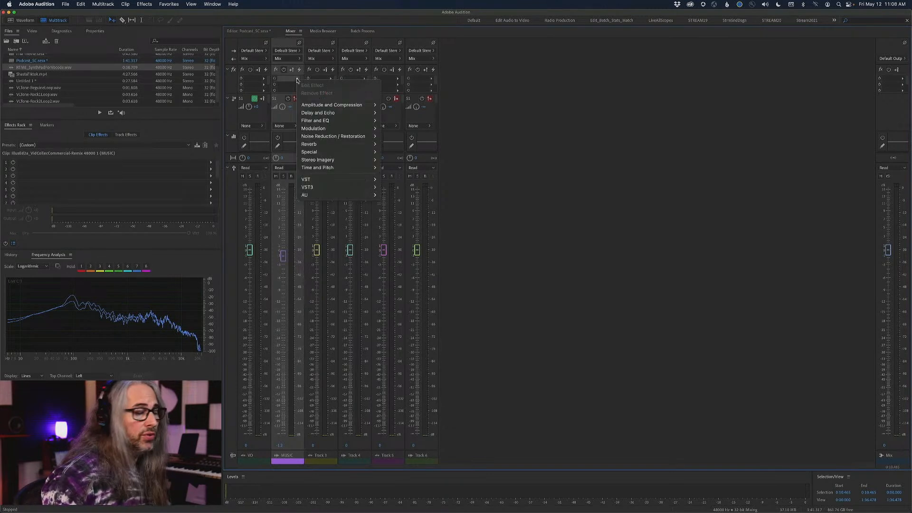
mouse_move(352, 198)
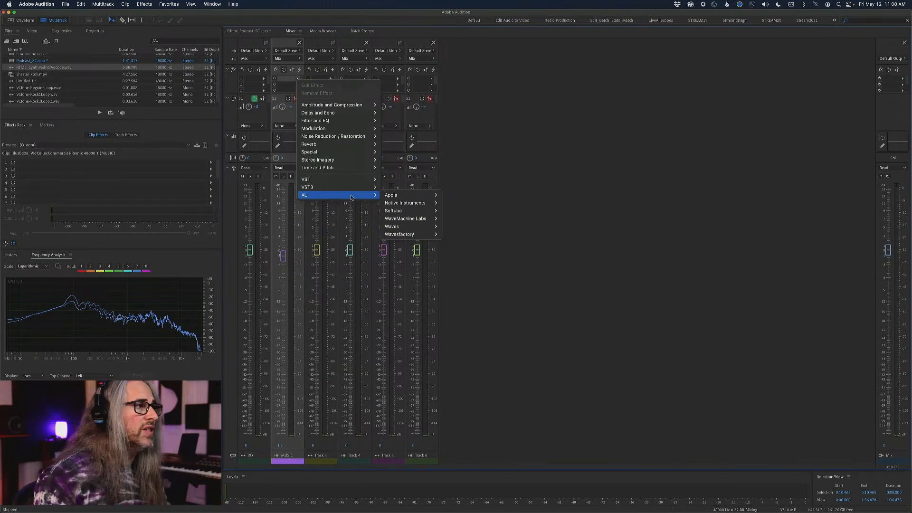
mouse_move(395, 227)
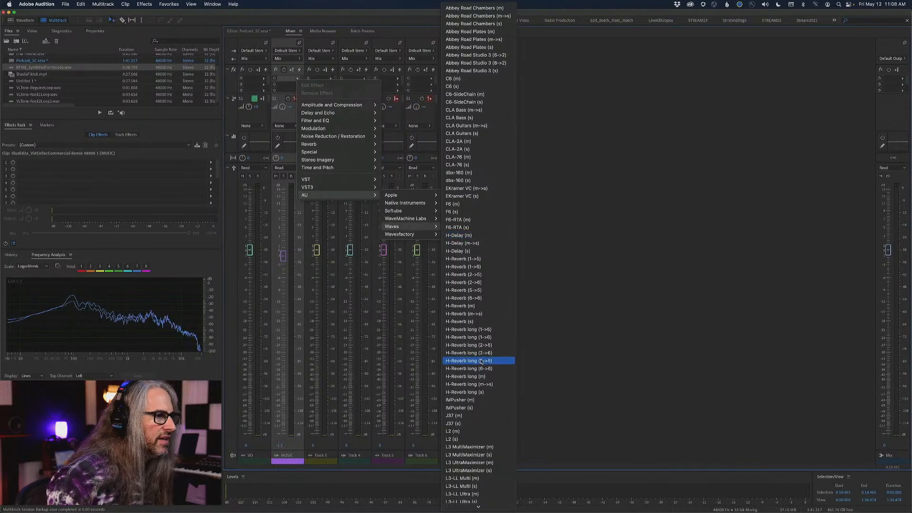
scroll(478, 359, down, 10)
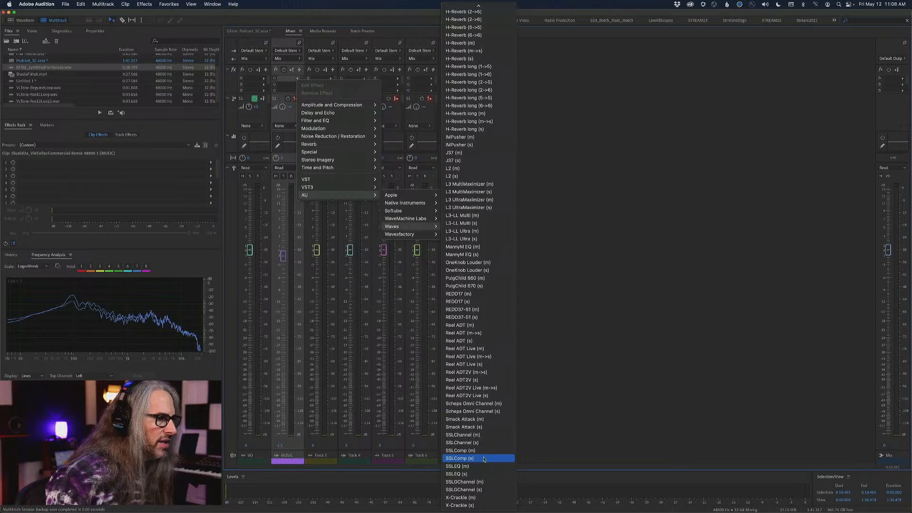
click(484, 459)
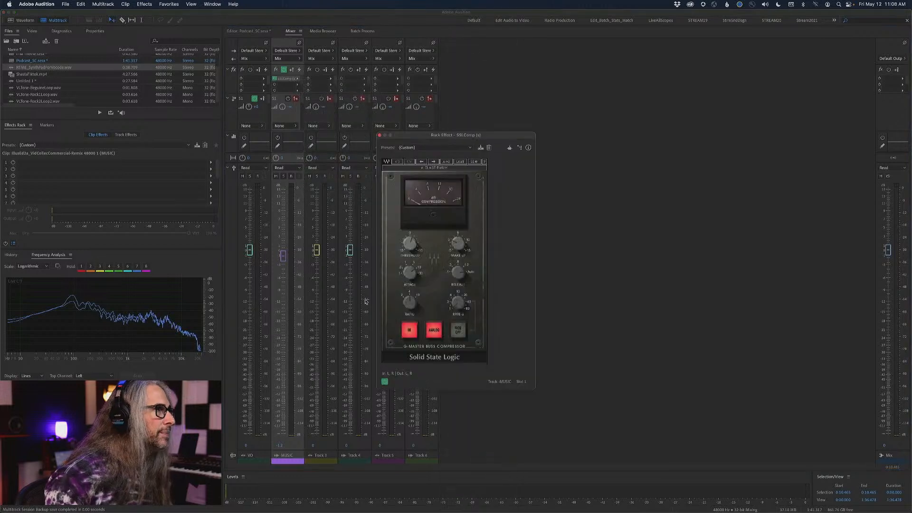
- Set the side-chain input of the MUSIC track's SSLComp (s) compressor to Mono
drag(426, 139, 492, 84)
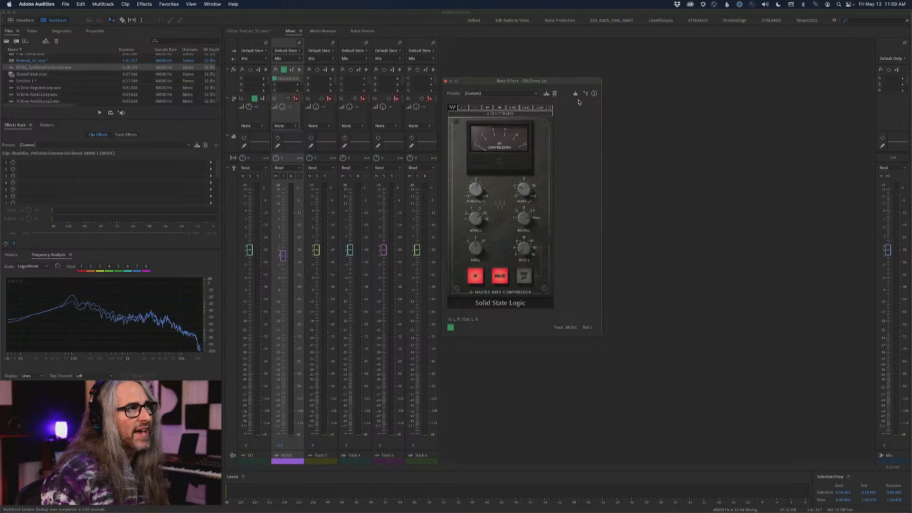
drag(531, 84, 548, 79)
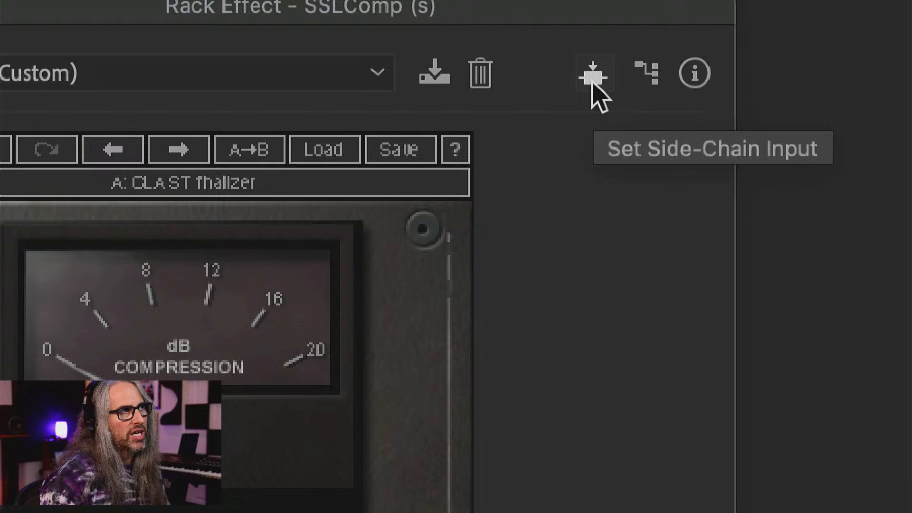
click(592, 78)
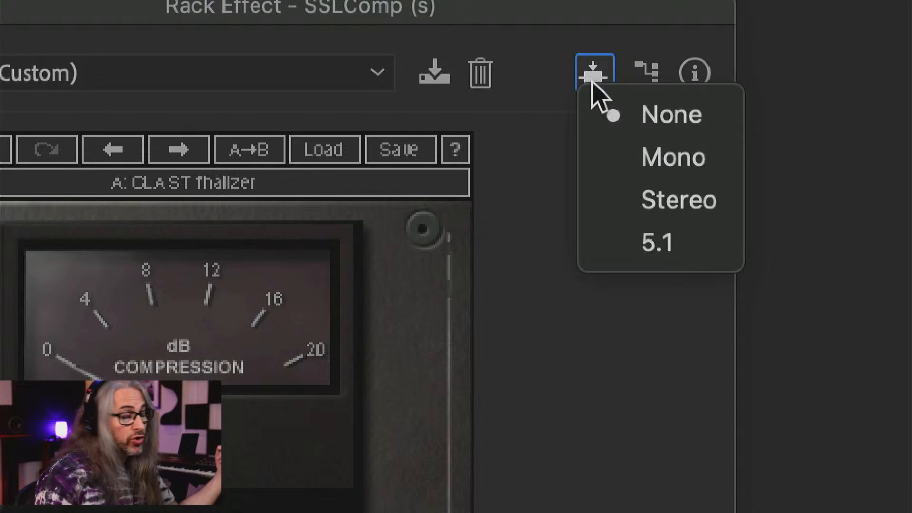
click(678, 157)
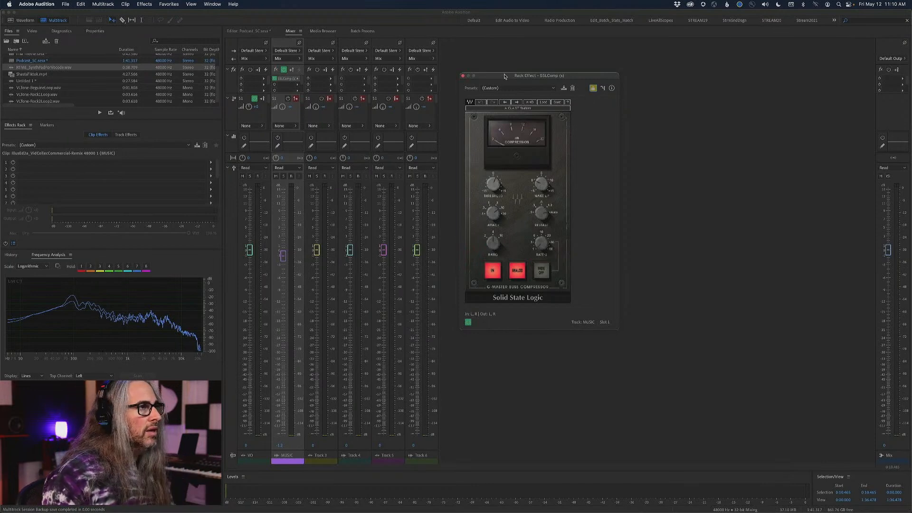
- Route the VO track's first send to the side-chain of SSLComp (s) (MUSIC - Slot 1)
drag(505, 75, 549, 63)
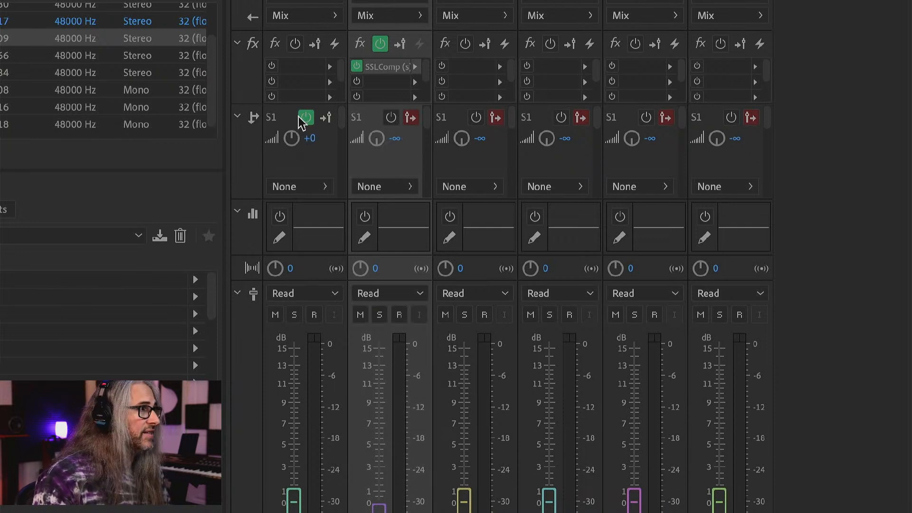
click(326, 189)
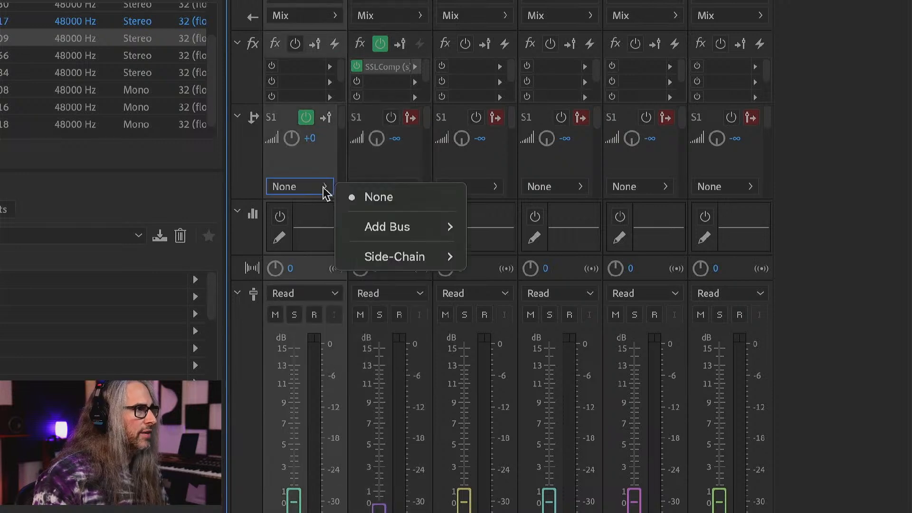
mouse_move(380, 234)
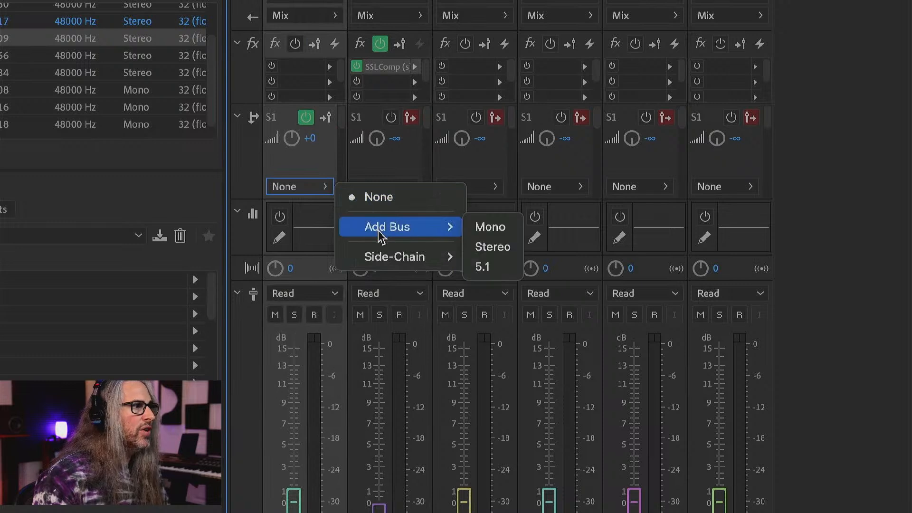
mouse_move(382, 250)
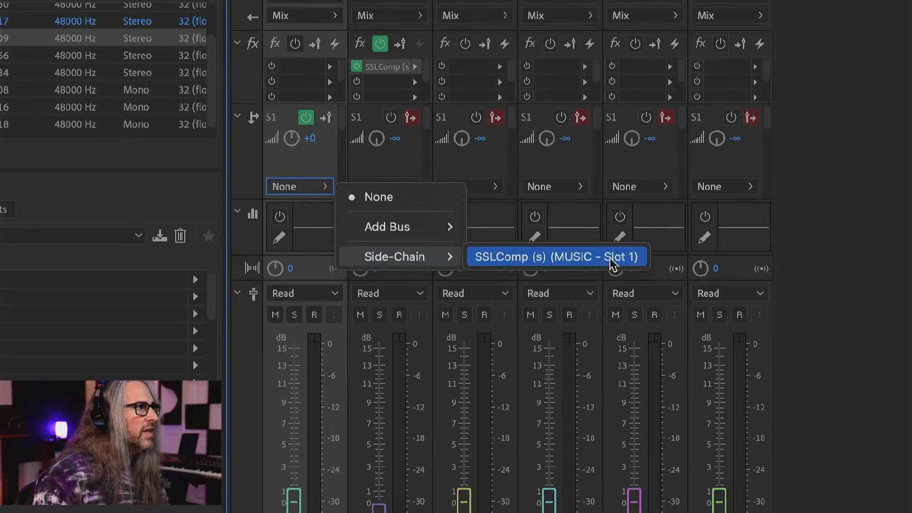
click(579, 259)
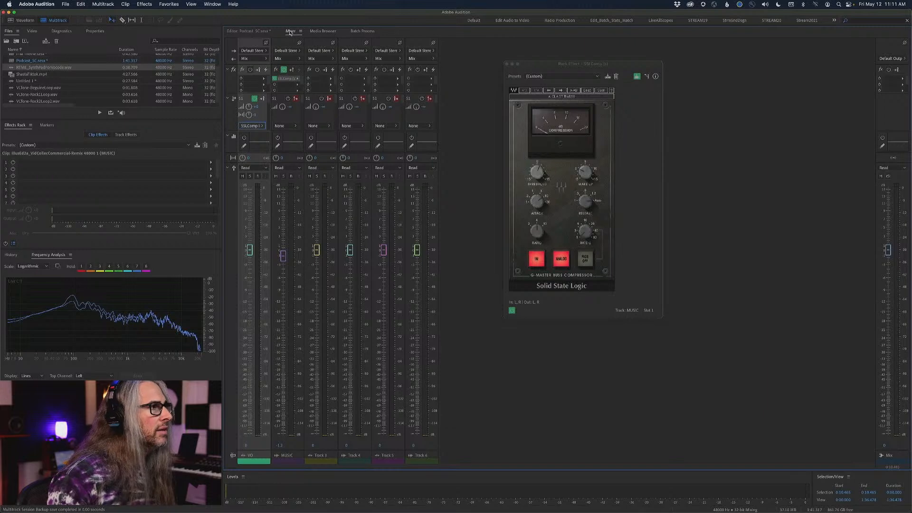
drag(291, 32, 898, 222)
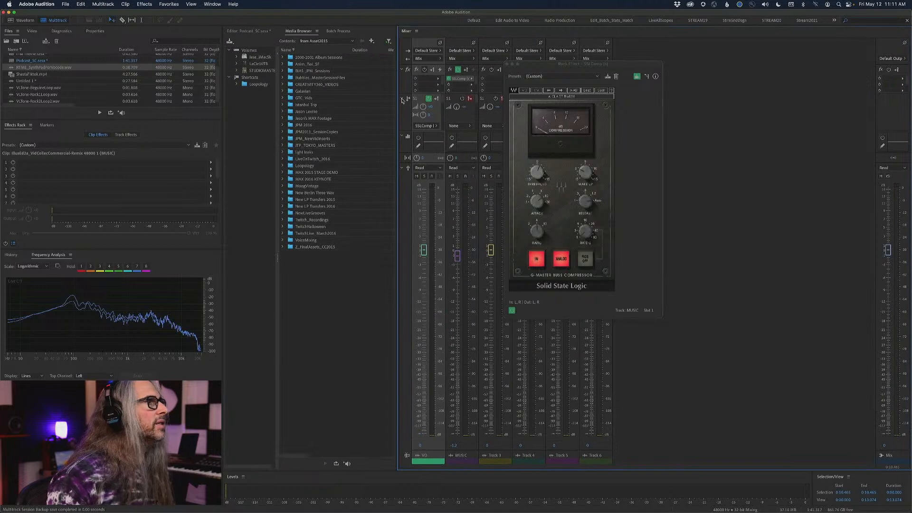
drag(405, 33, 244, 152)
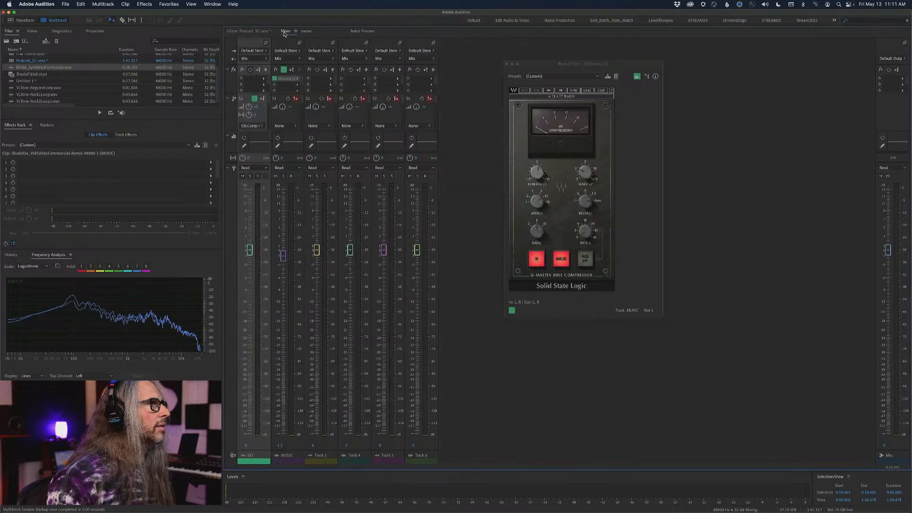
click(253, 31)
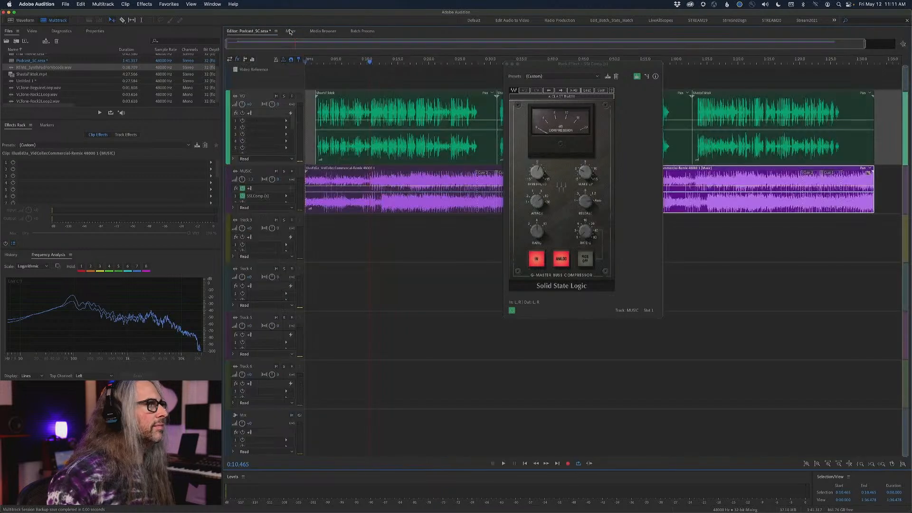
click(290, 32)
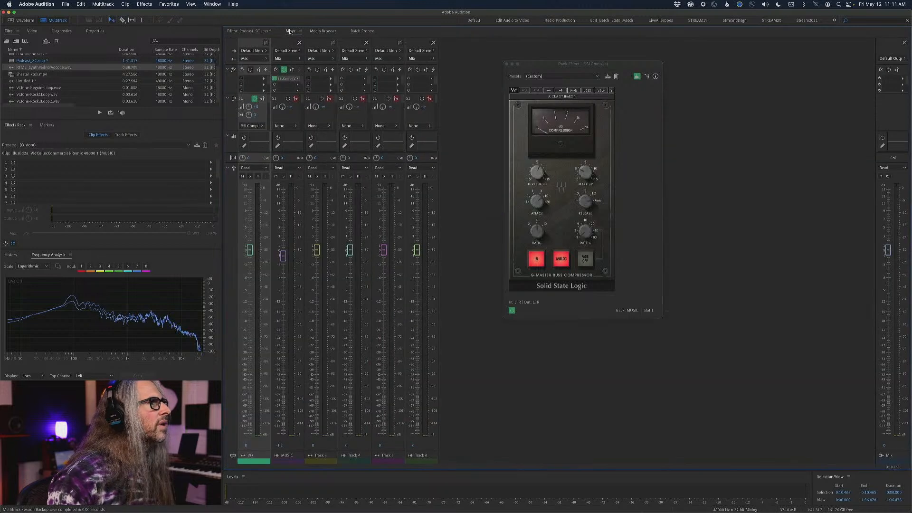
- Dock the Mixer side by side with the session Editor, widen the Editor, and return the playhead to the session start
key(alt+2)
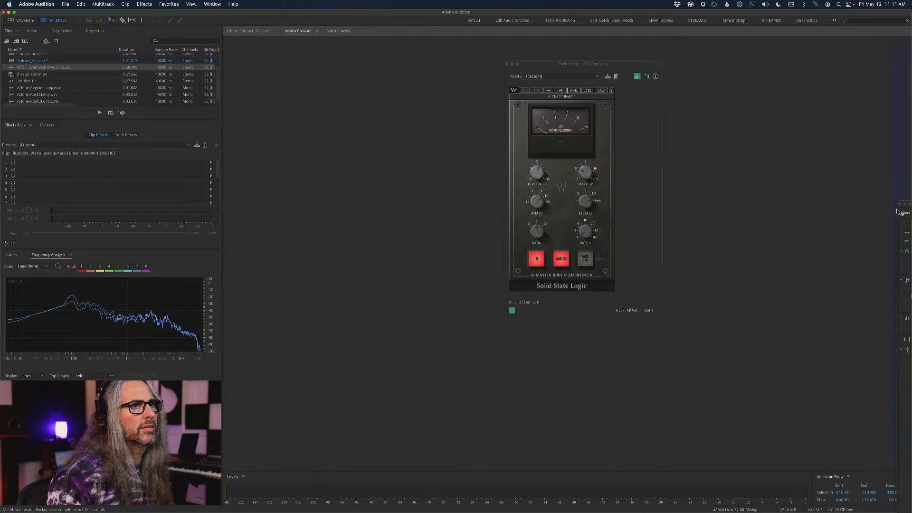
key(alt+2)
click(254, 30)
drag(394, 152, 466, 151)
drag(371, 63, 262, 63)
drag(559, 66, 665, 39)
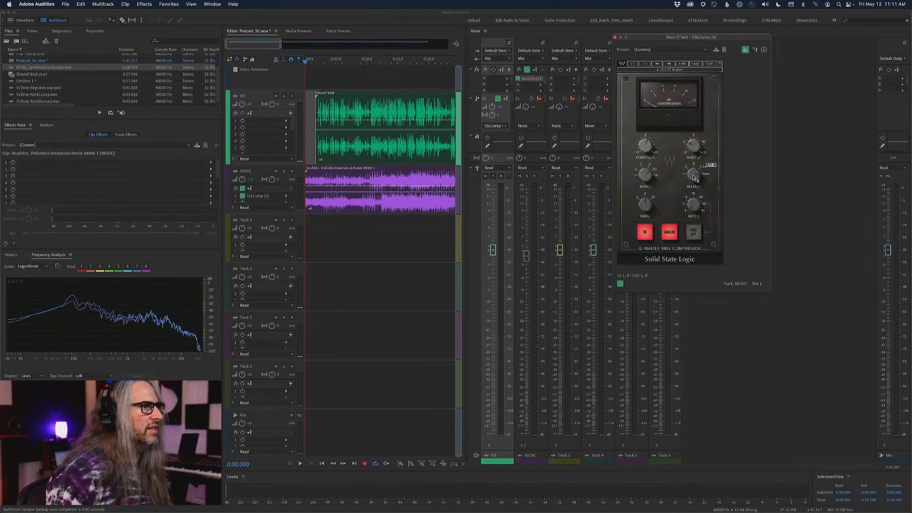
- Play the session from the start while lowering the SSLComp Threshold and adjusting its Release, and stop after about 31 seconds
key(space)
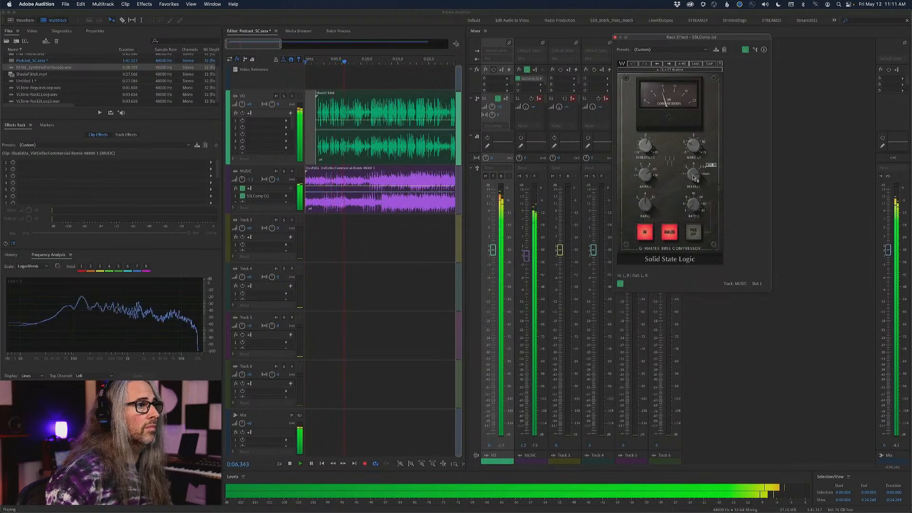
drag(646, 146, 646, 153)
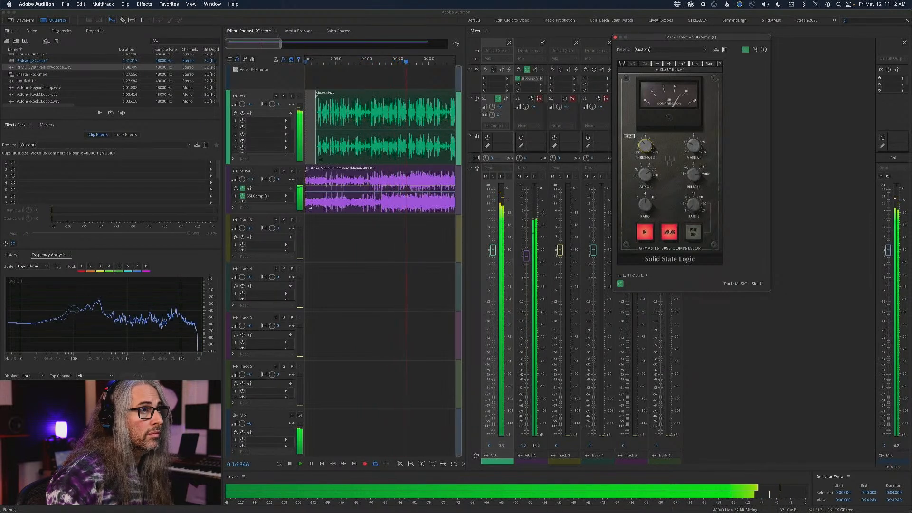
click(692, 174)
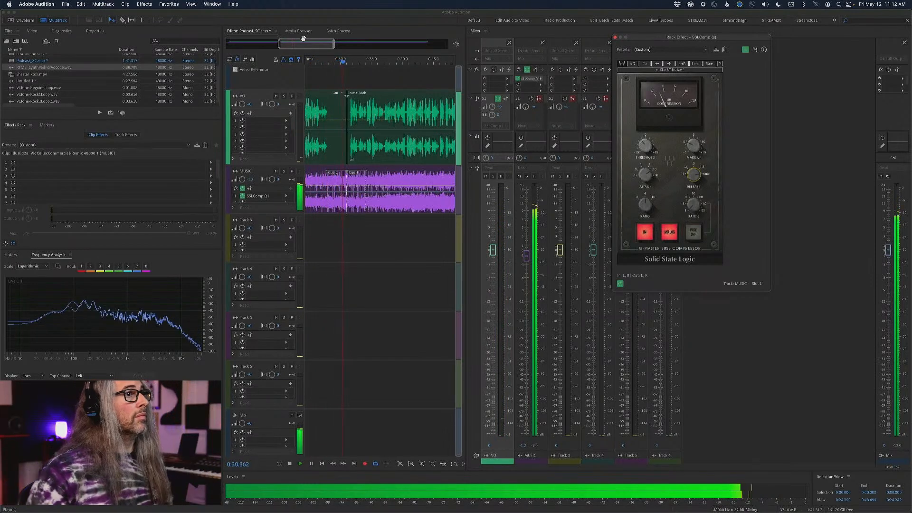
key(space)
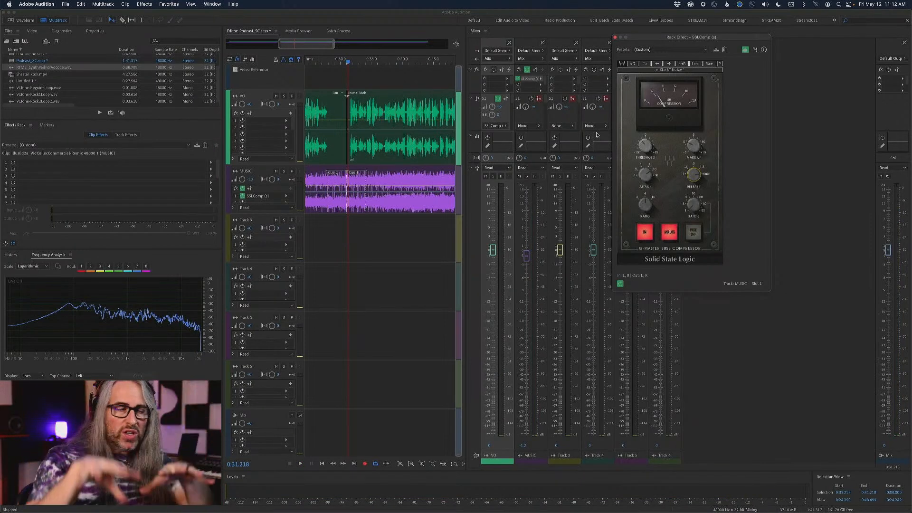
- Point out the SSLComp Release and Make-Up controls, return the playhead to the session start, and play the session
click(692, 175)
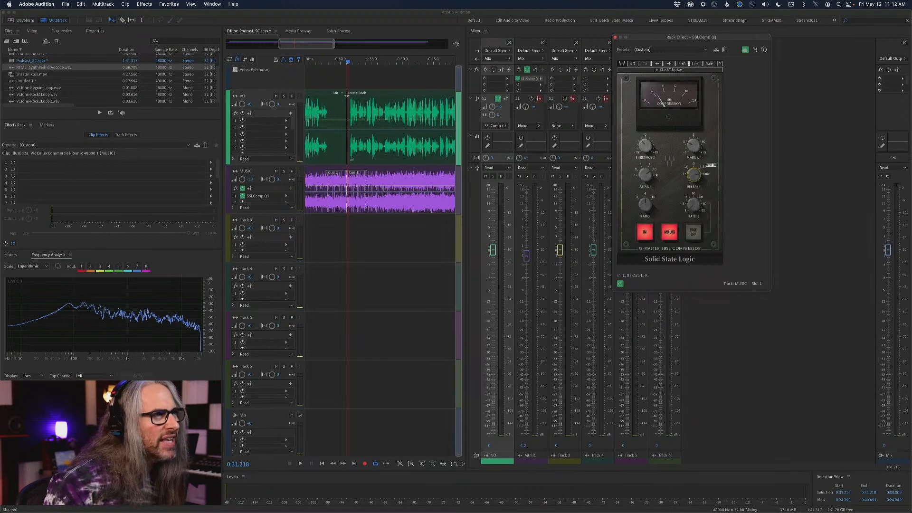
click(692, 149)
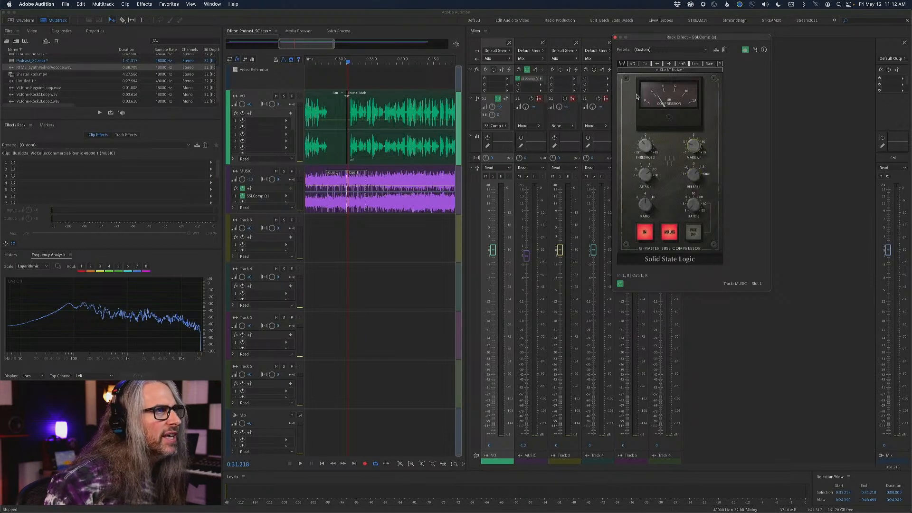
drag(302, 47, 195, 45)
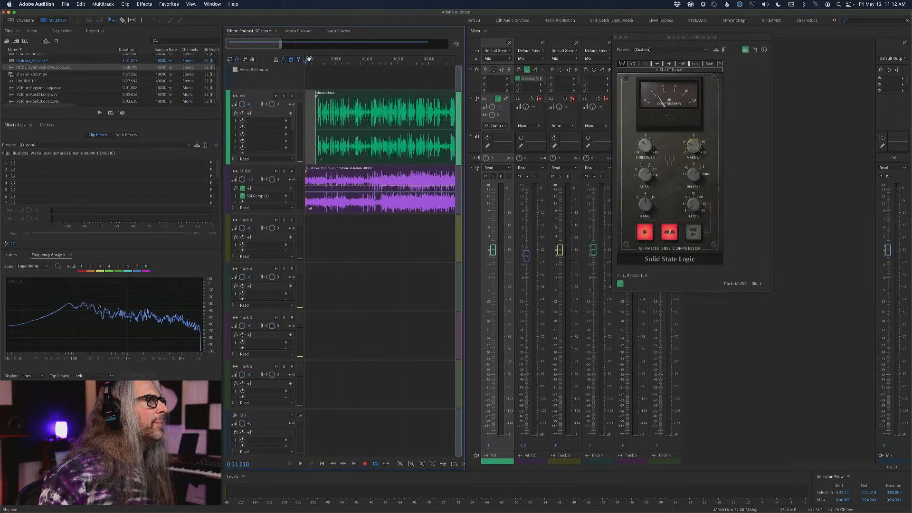
drag(302, 64, 237, 66)
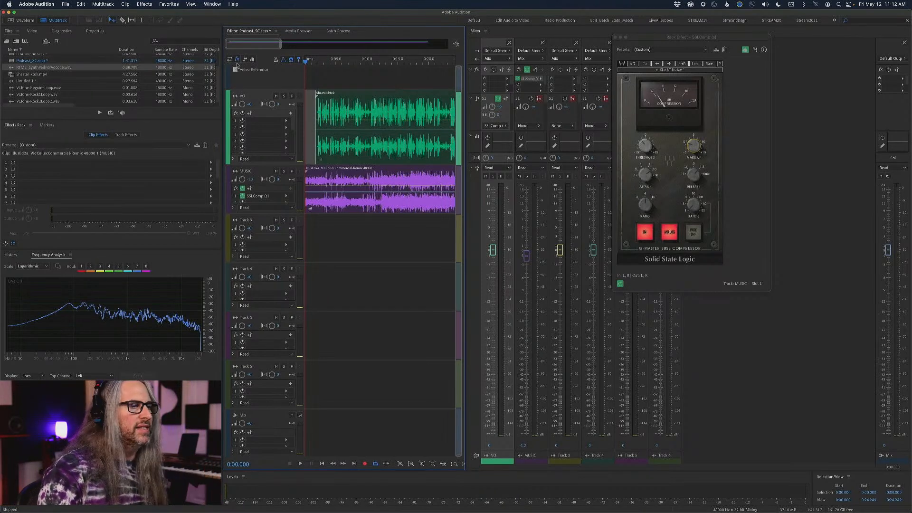
key(space)
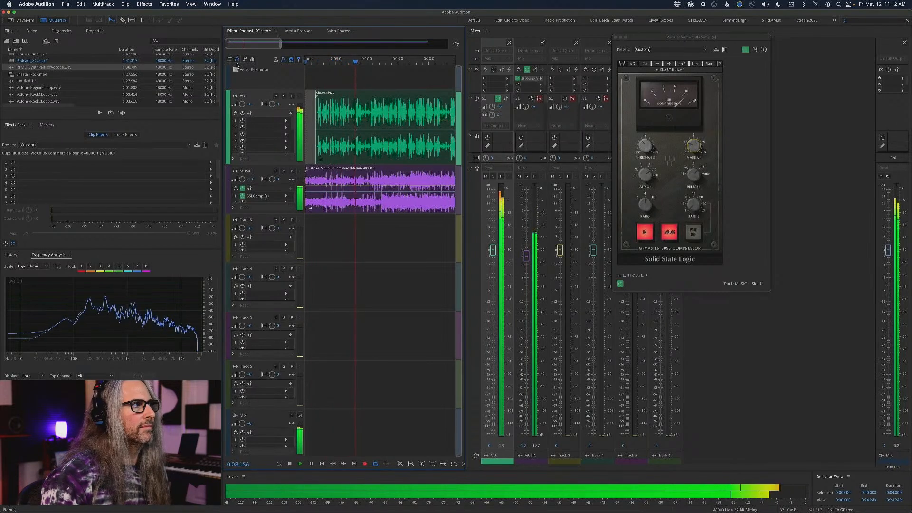
- Audition the music ducking around the gap between the VO clips near 30 seconds, stopping at about 35 seconds
drag(256, 46, 309, 46)
key(space)
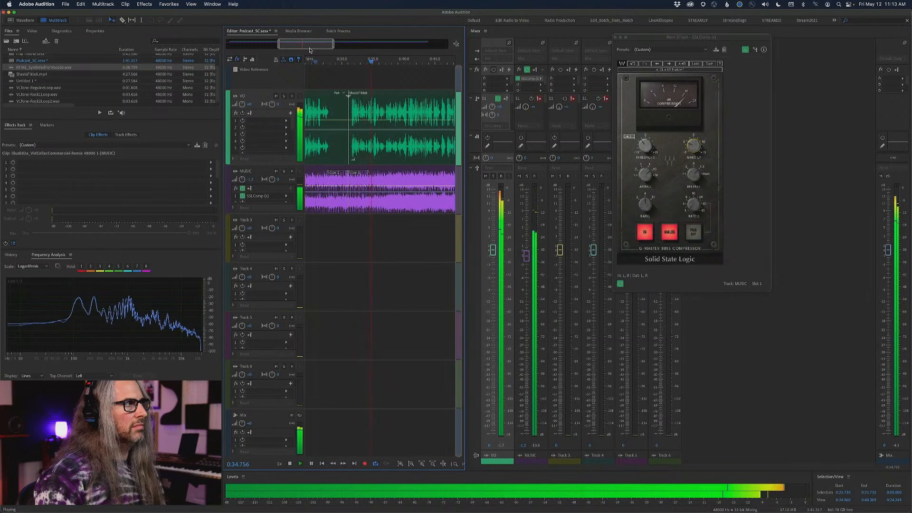
key(space)
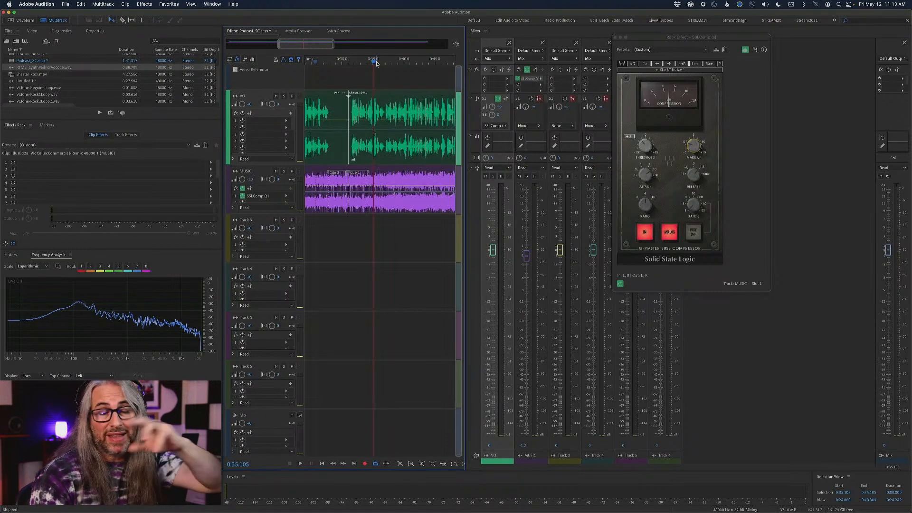
- Play from the start of the second MUSIC clip, at about 0:52.760, and stop just after the following VO clip begins
scroll(366, 81, right, 10)
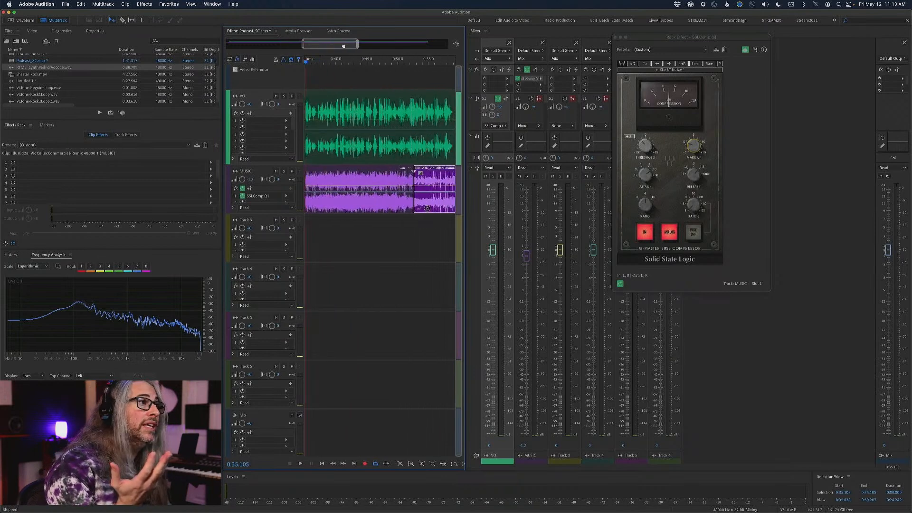
click(342, 61)
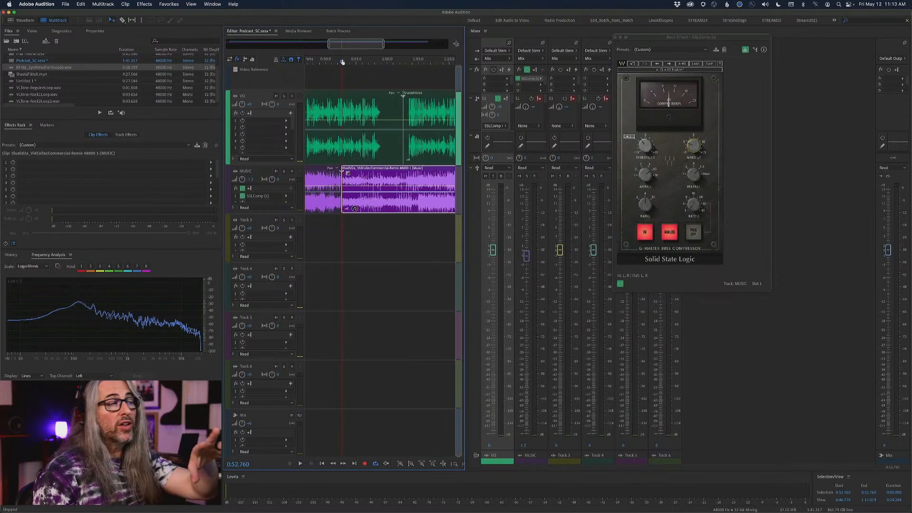
key(space)
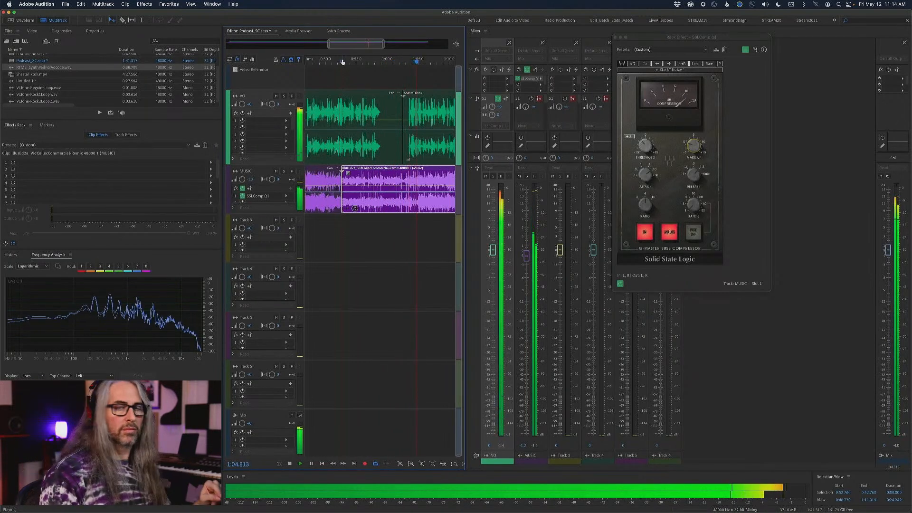
key(space)
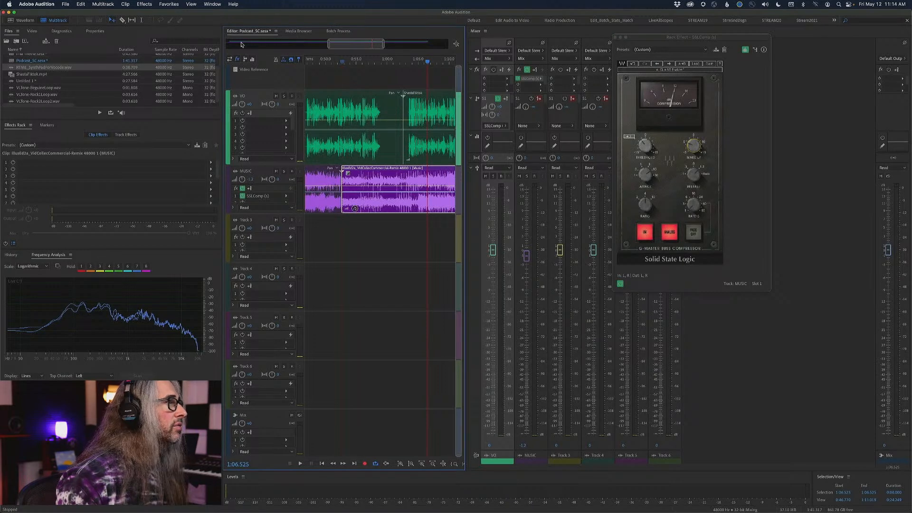
- Expand the VO track's automation lane and review the available envelope parameters, including those for Track EQ
click(233, 160)
click(264, 169)
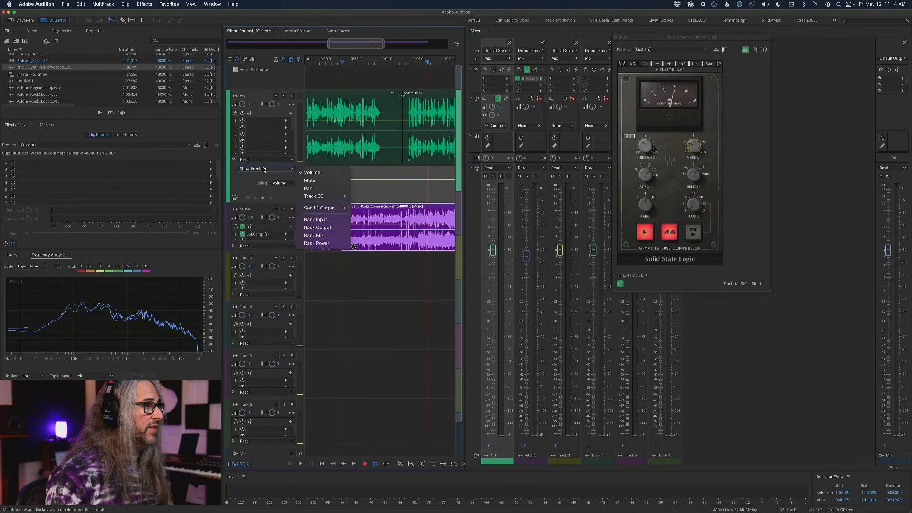
mouse_move(323, 199)
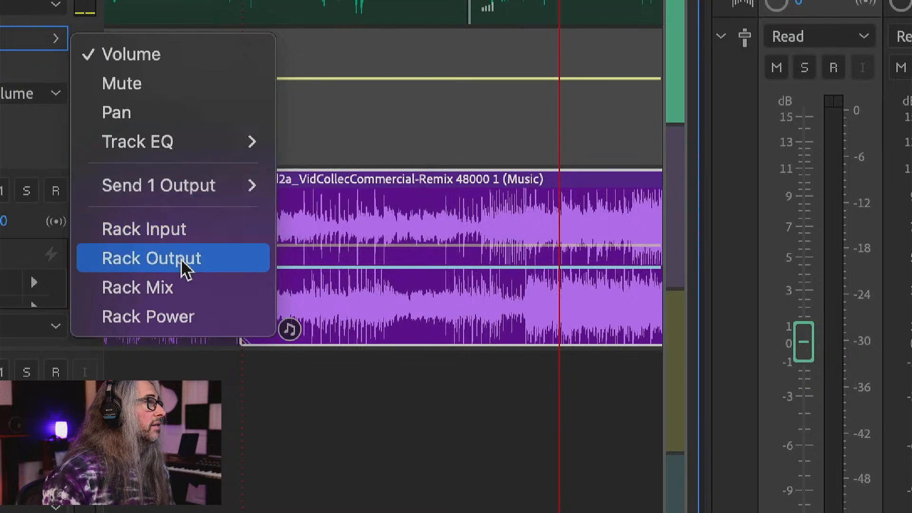
mouse_move(187, 156)
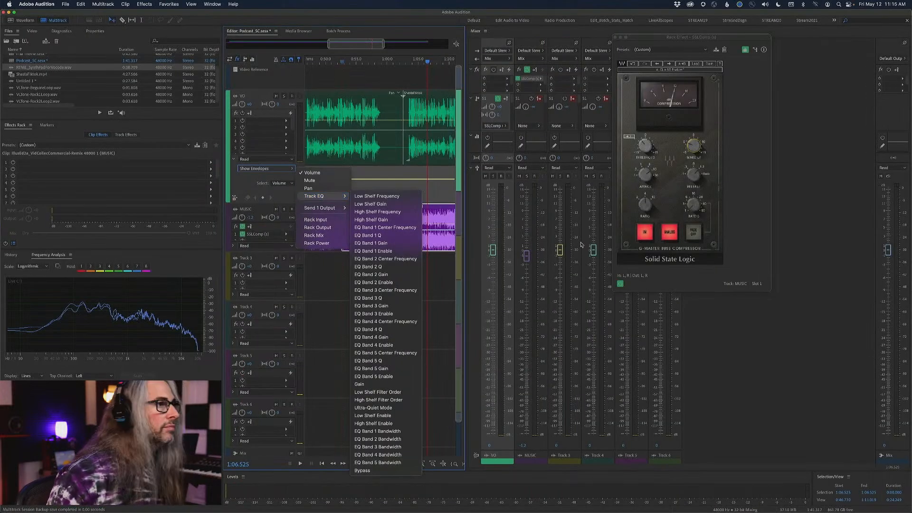
click(397, 184)
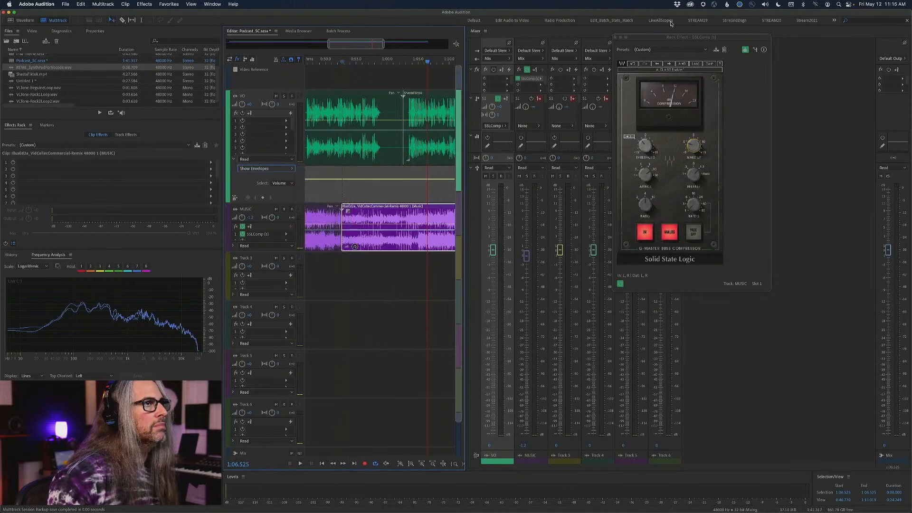
- Close the SSLComp window and remove the compressor from the MUSIC track's first effect slot
click(615, 37)
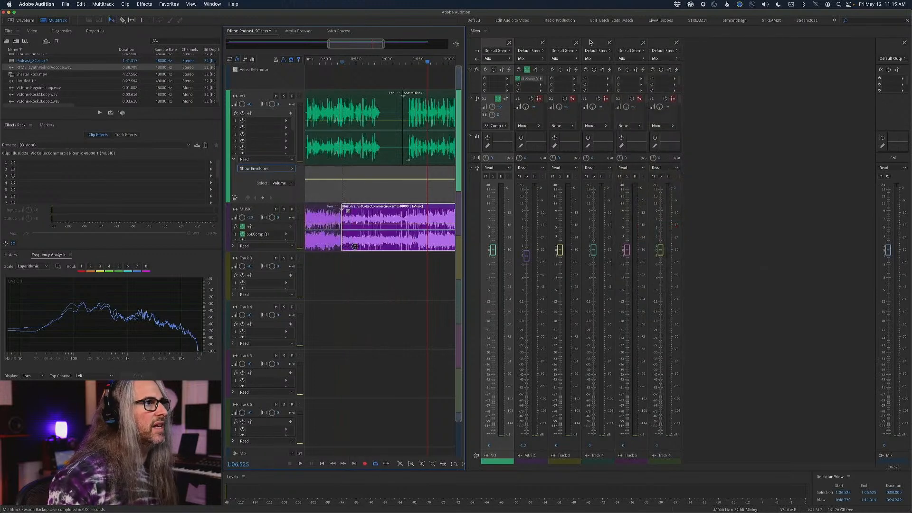
click(541, 79)
click(546, 93)
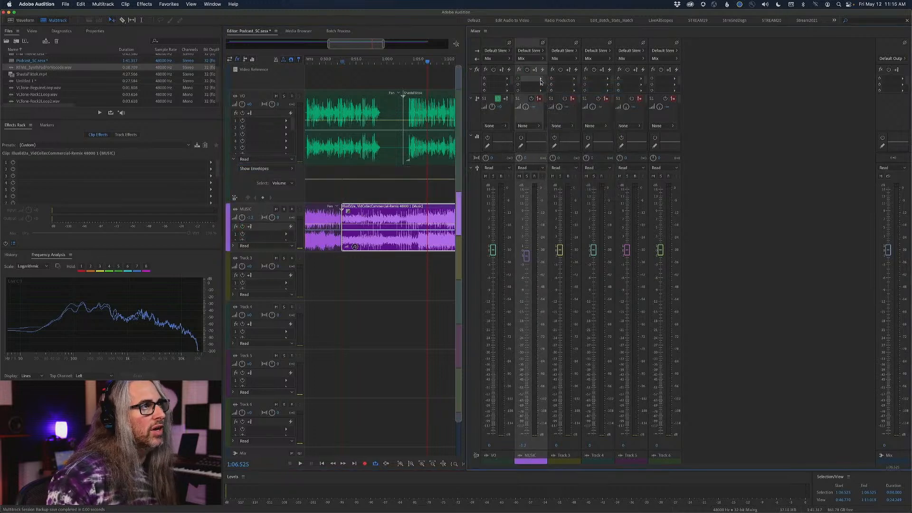
- Add the Dynamics Processing effect to the MUSIC track's first slot and move its window clear of the track's mixer controls
click(541, 79)
mouse_move(577, 105)
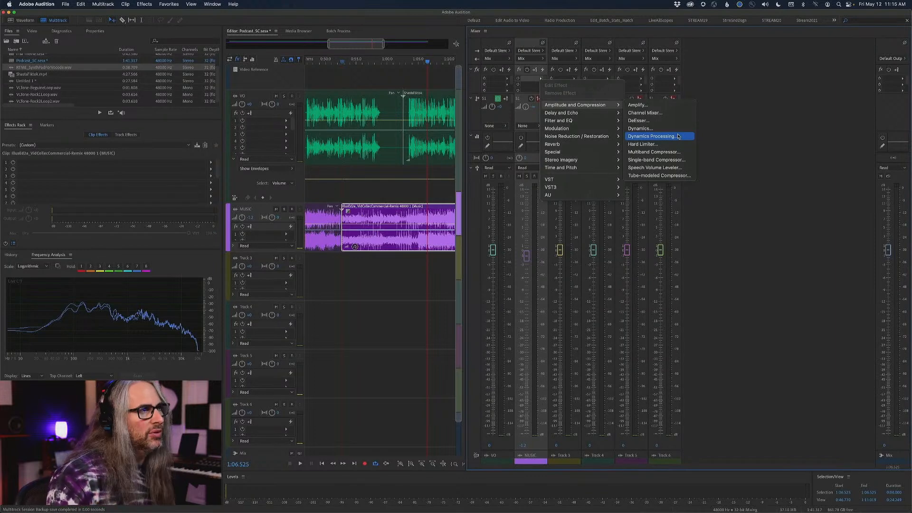
click(678, 136)
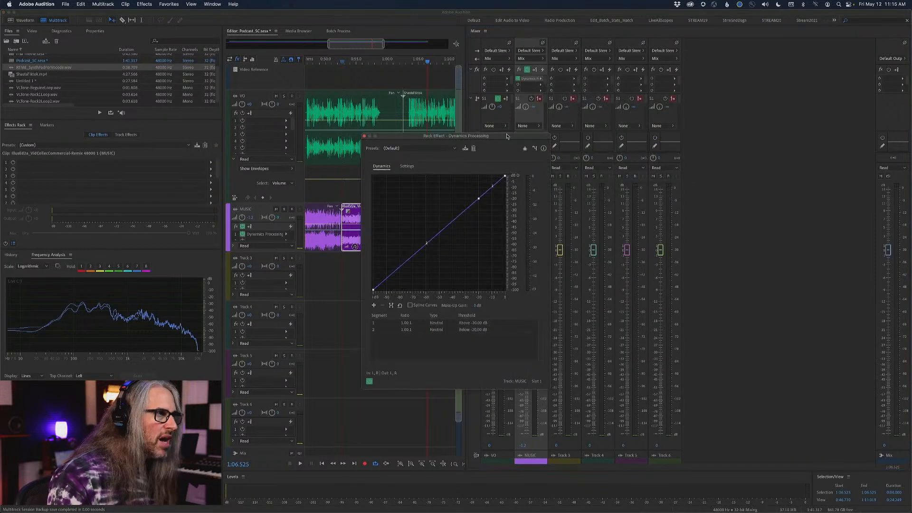
drag(506, 138, 691, 84)
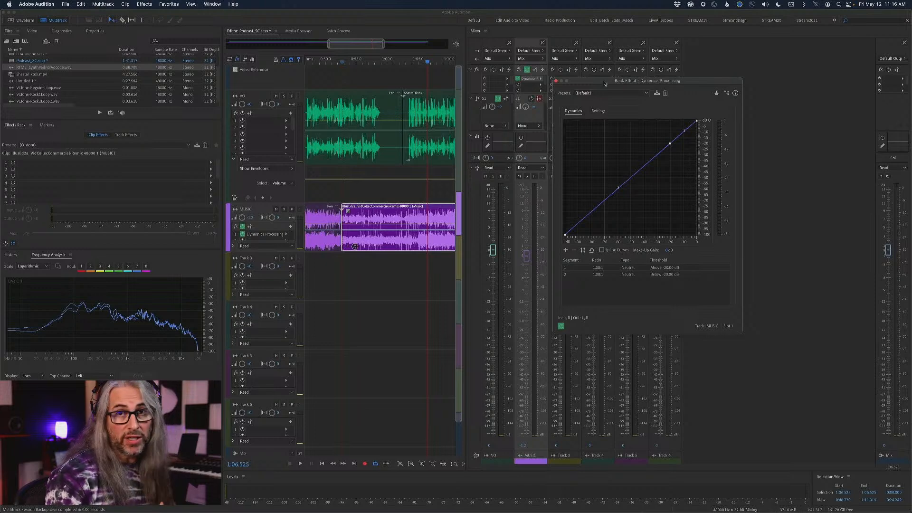
- Load the Broadcast Limiter preset in Dynamics Processing, inspect its attack and release settings, and return to the dynamics curve
click(625, 93)
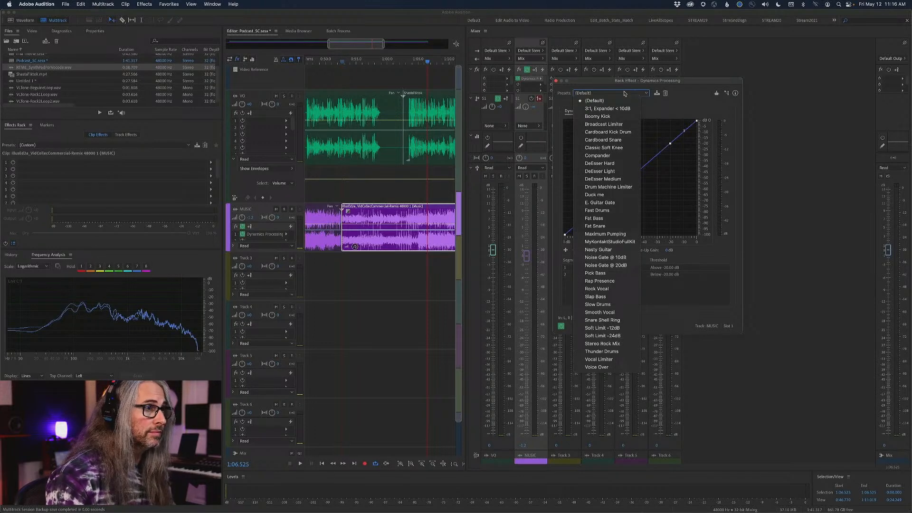
click(626, 125)
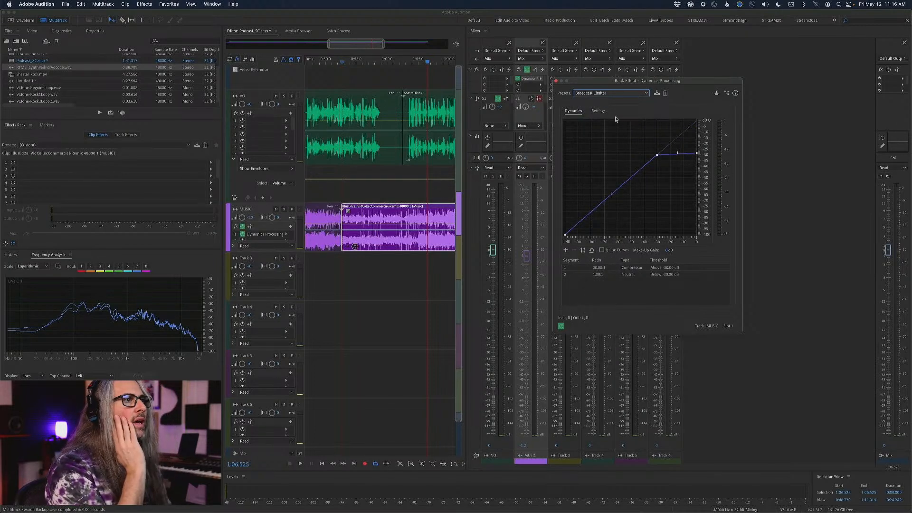
click(599, 112)
drag(596, 82, 620, 55)
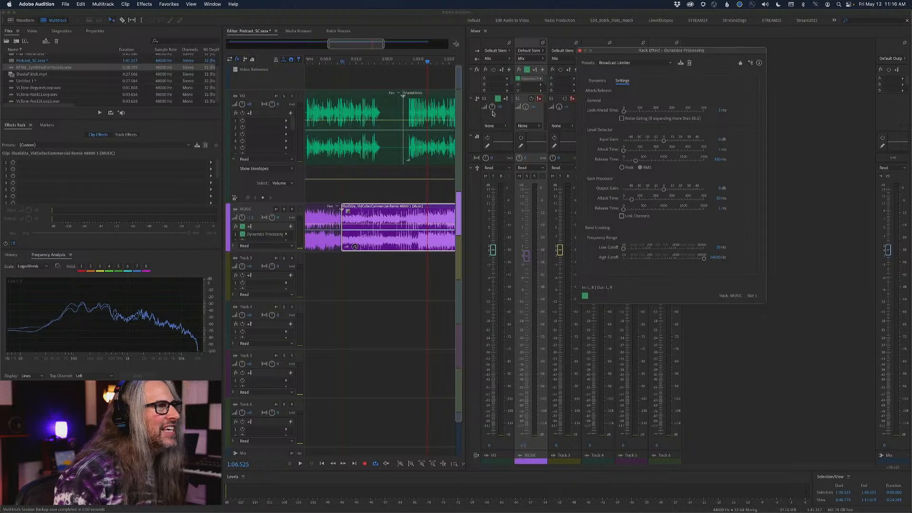
click(597, 81)
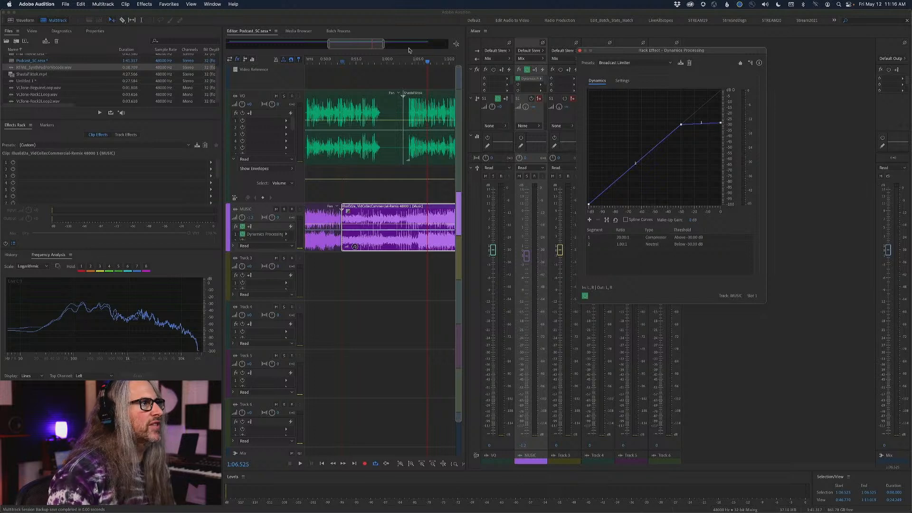
- Play the session from the start while raising the VO track's first send volume, and stop after about 9 seconds
key(Home)
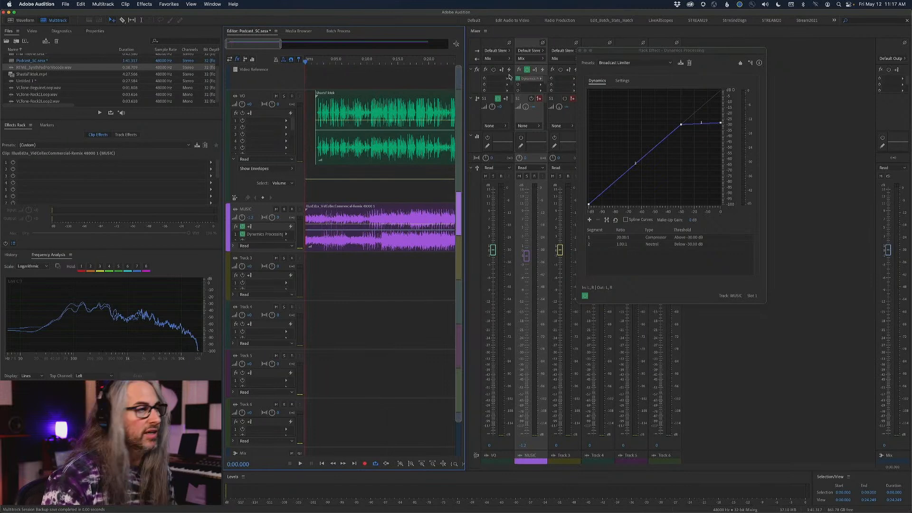
key(space)
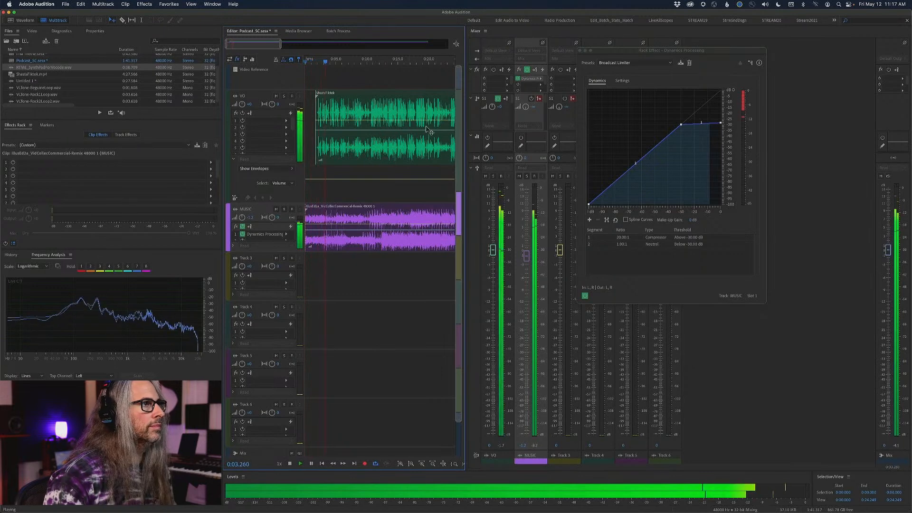
drag(494, 107, 494, 94)
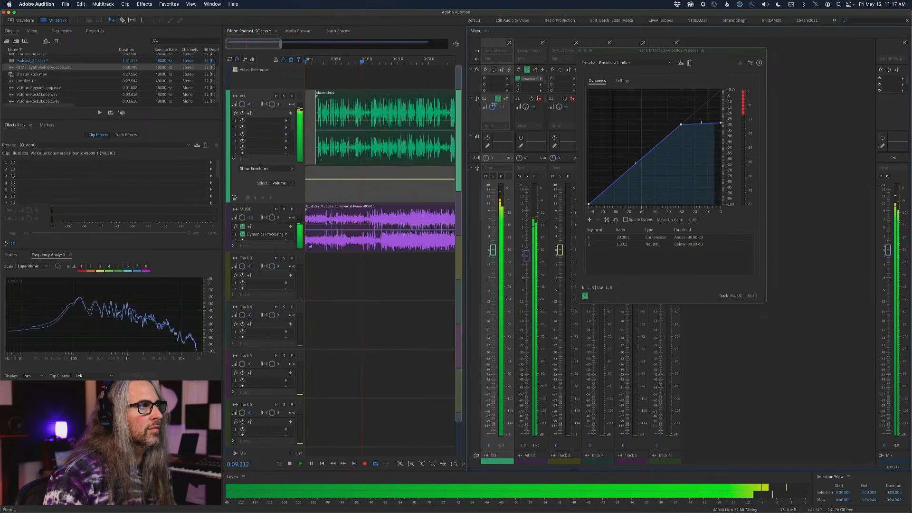
key(space)
click(499, 126)
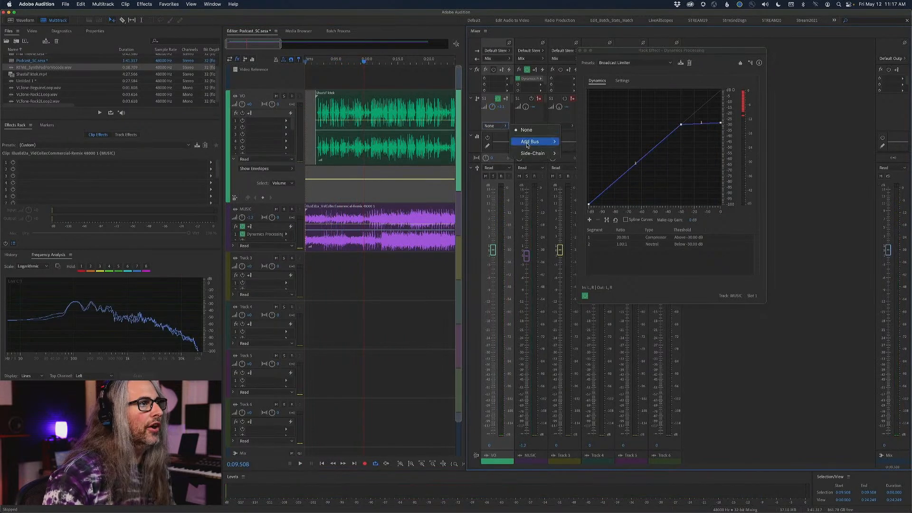
mouse_move(531, 153)
click(709, 38)
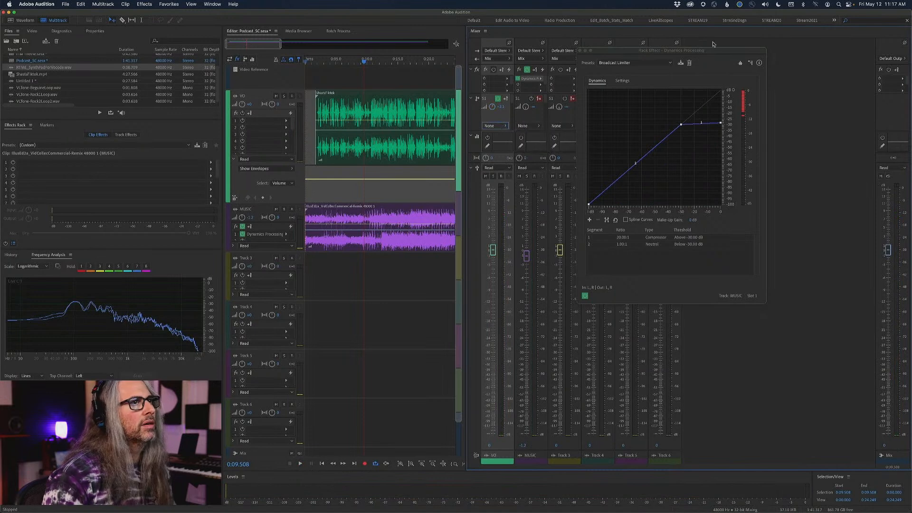
- Set the Dynamics Processing side-chain input to Mono and route the VO track's first send to Dynamics Processing (MUSIC - Slot 1)
click(740, 63)
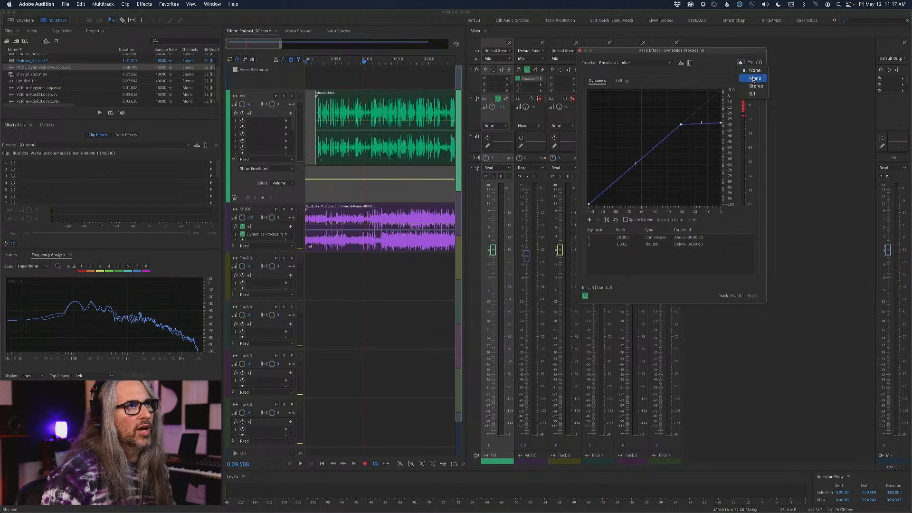
click(753, 78)
click(496, 125)
mouse_move(525, 153)
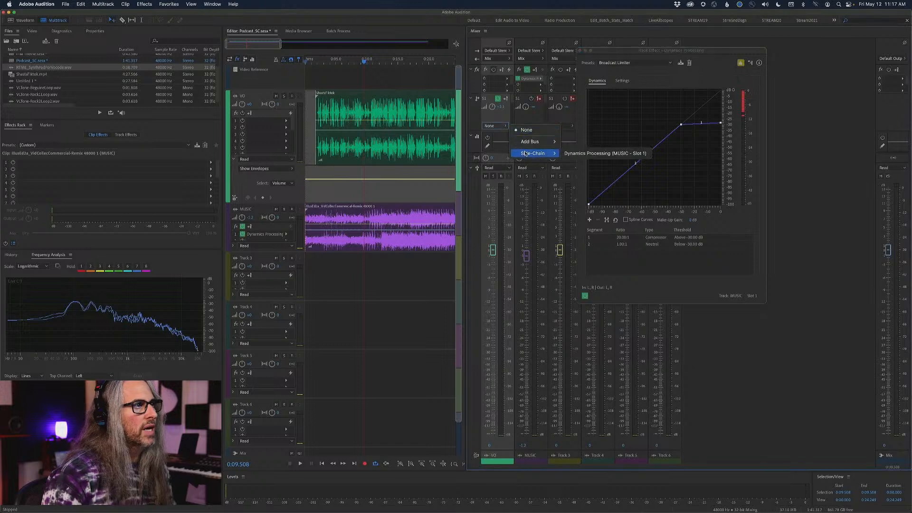
click(600, 153)
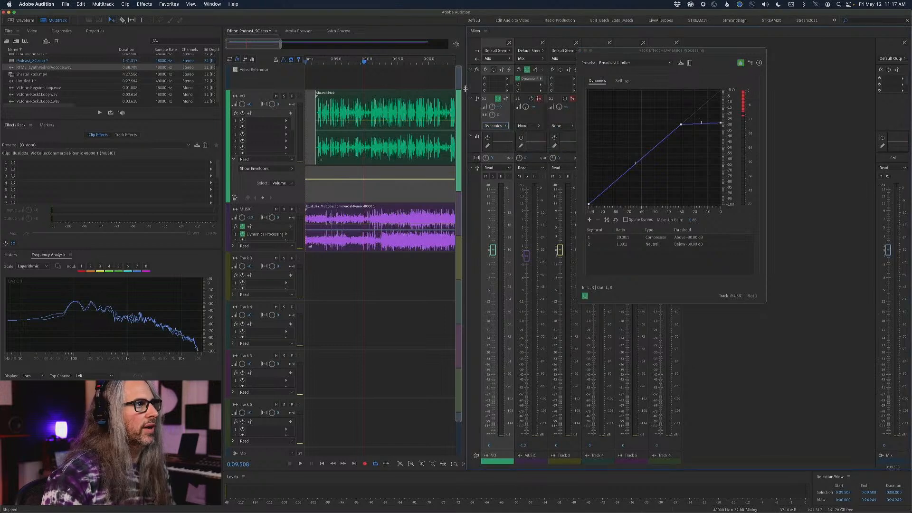
- Play the session from the start, raise the VO track's first send volume during playback, and stop after about 14 seconds
key(Home)
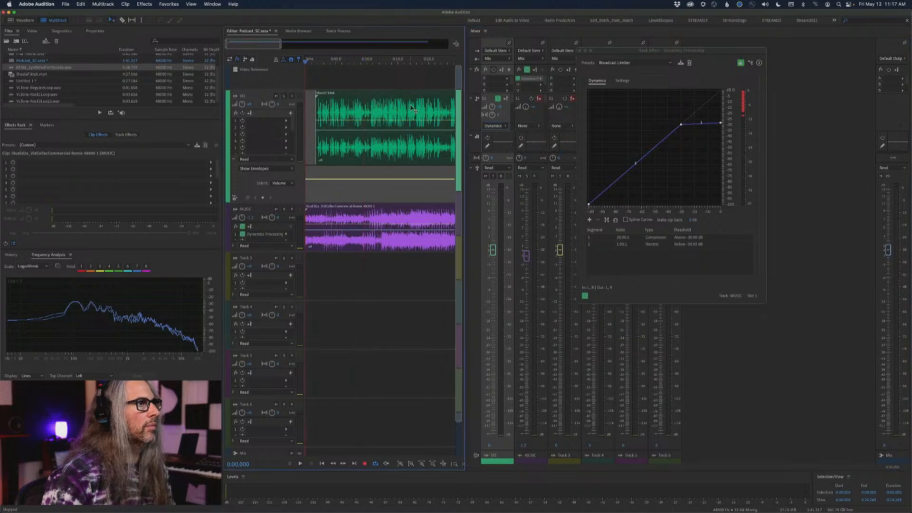
key(space)
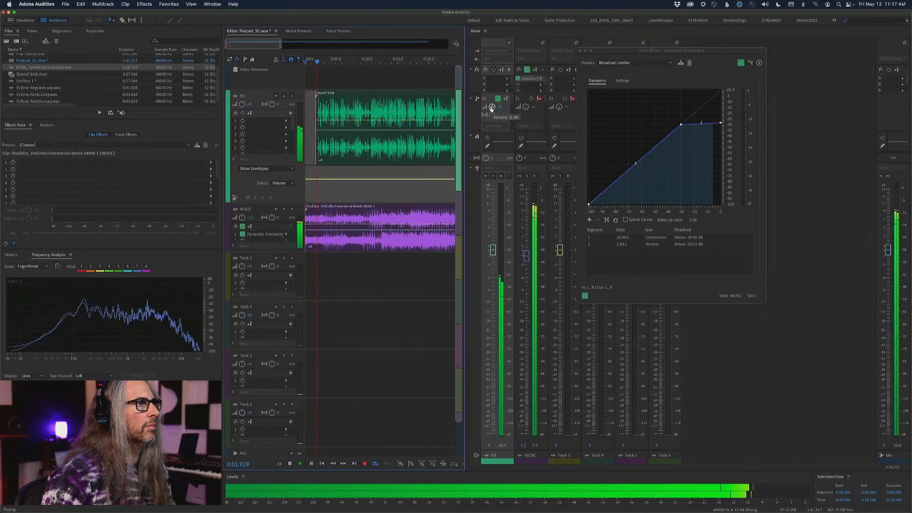
drag(492, 107, 493, 94)
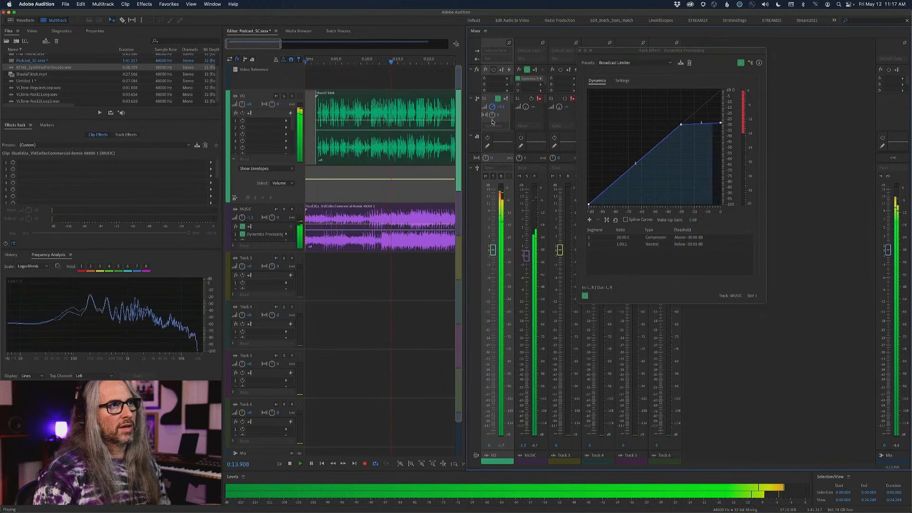
key(space)
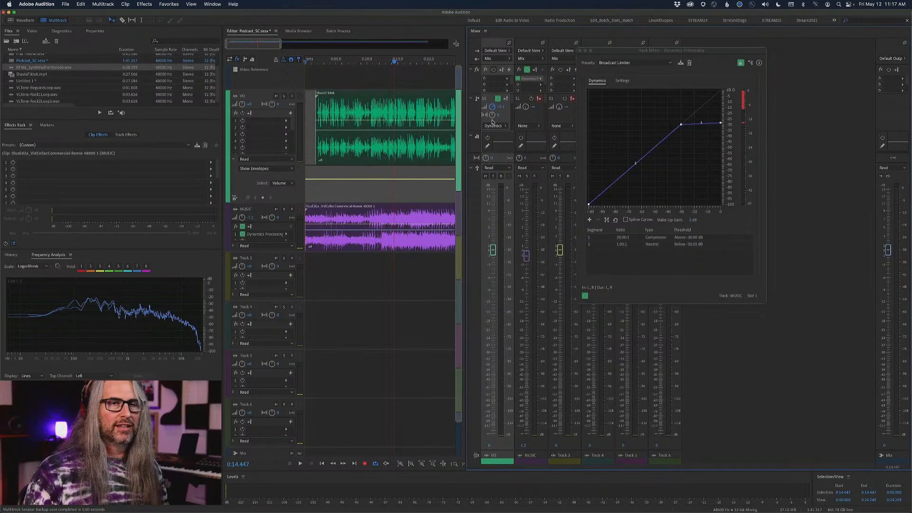
- Set the release times of both the Level Detector and the Gain Processor to 900 ms in Dynamics Processing
click(623, 82)
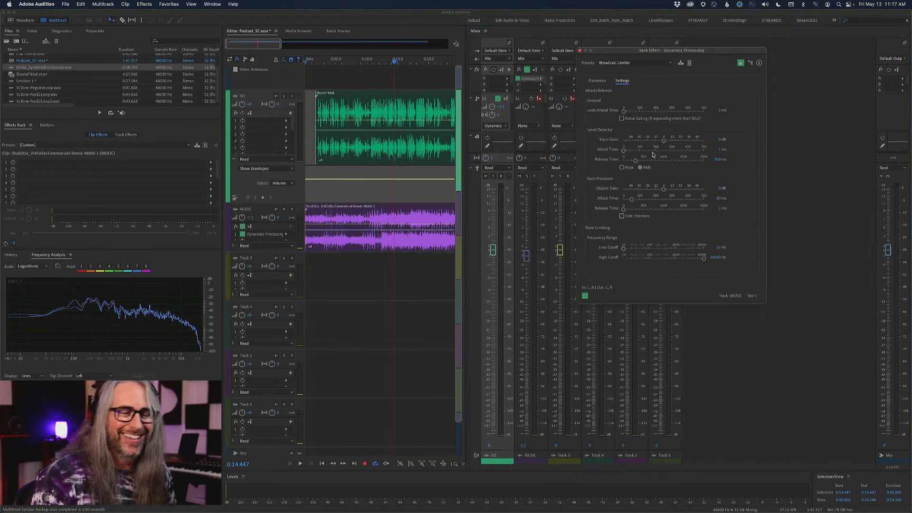
click(717, 159)
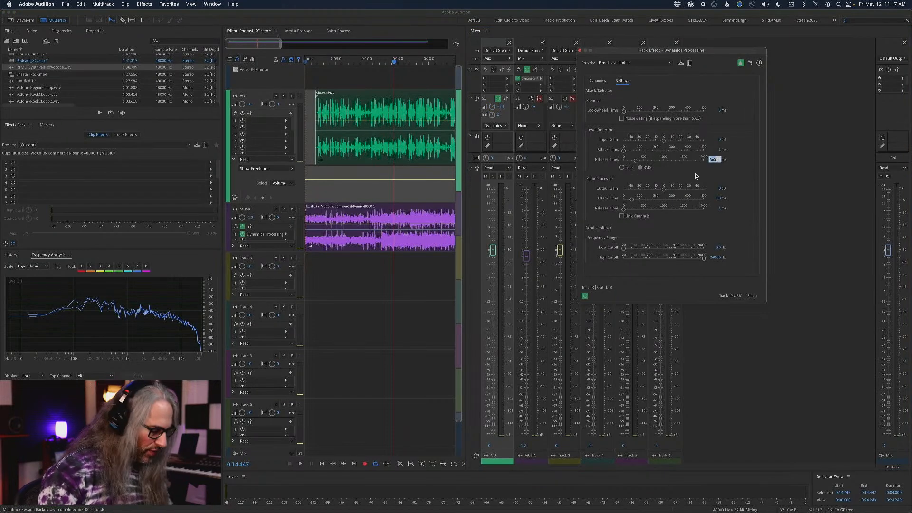
text(900)
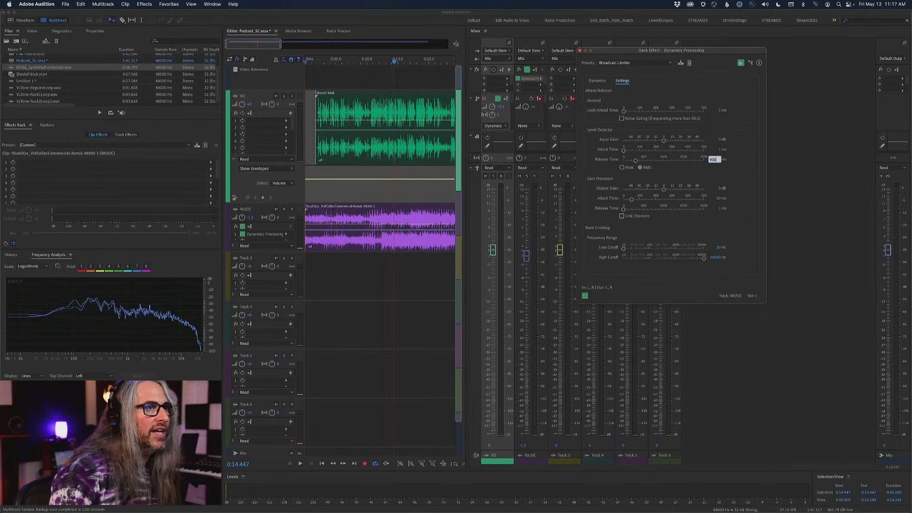
click(718, 208)
text(900)
key(Return)
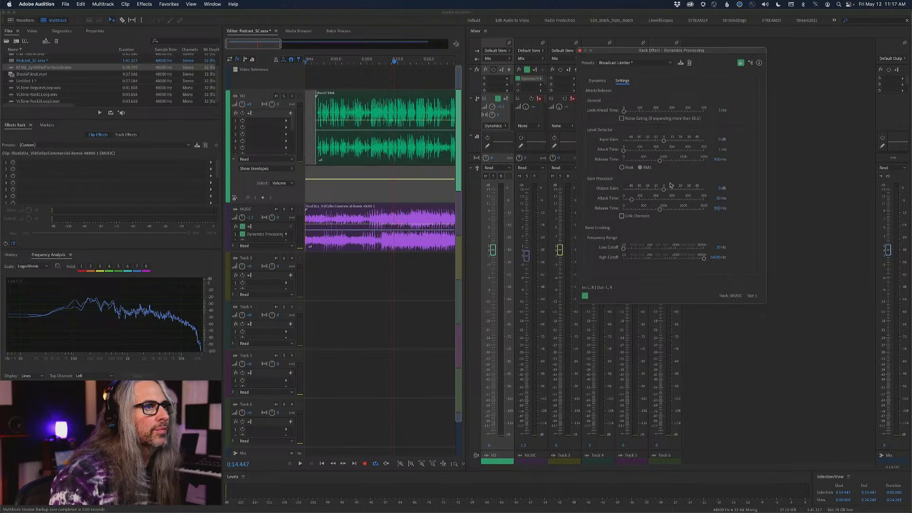
- Play the session from the beginning to hear the music ducking, and stop after about 10 seconds
click(399, 66)
key(Home)
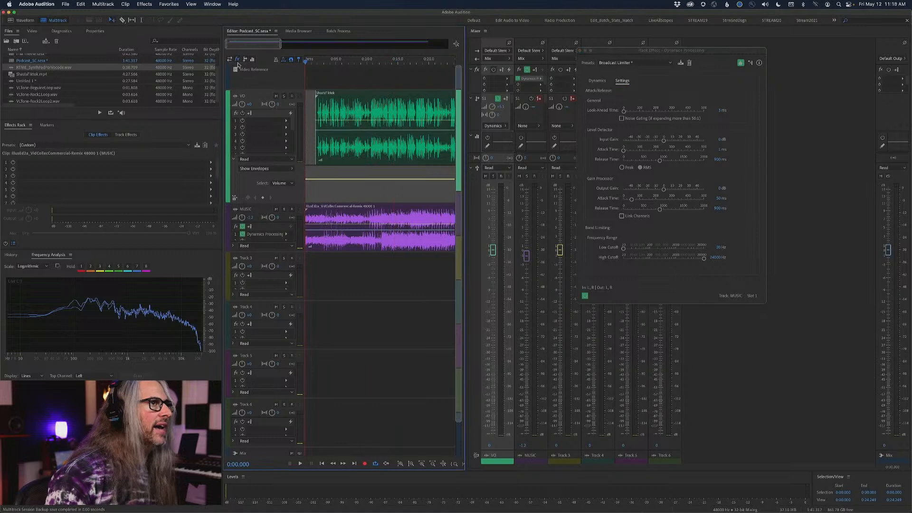
key(space)
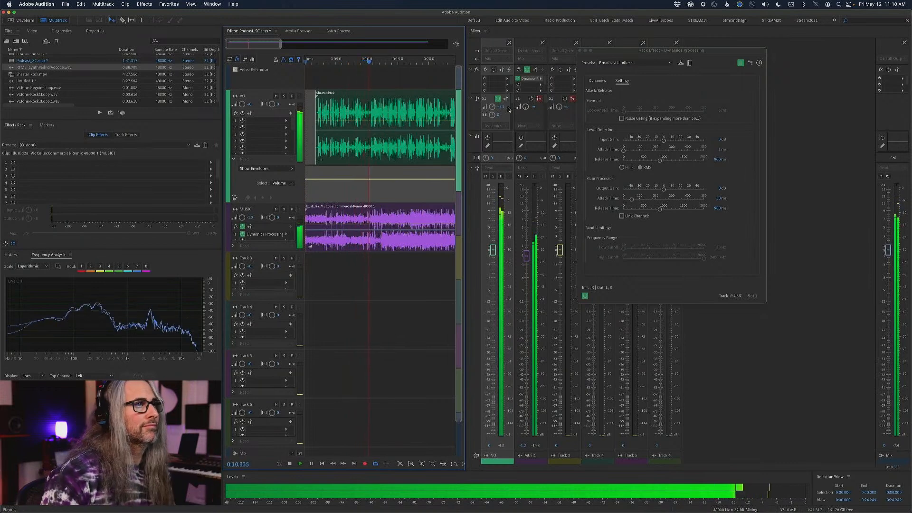
key(space)
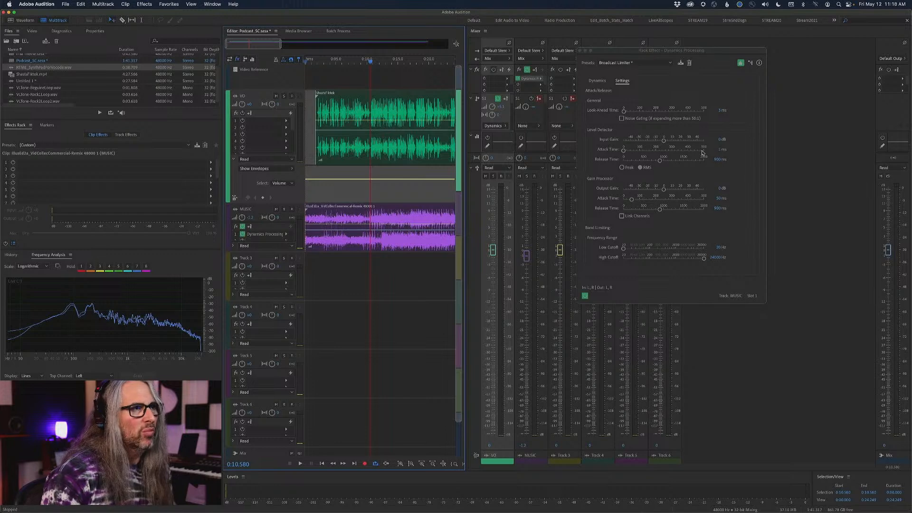
- Set the Level Detector attack time to 5 ms in Dynamics Processing
click(720, 151)
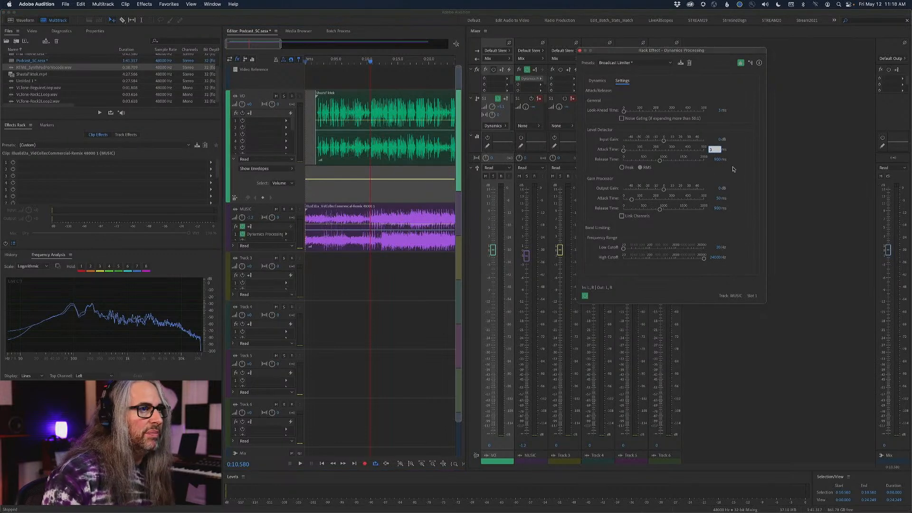
key(BackSpace)
text(5)
click(750, 165)
- Replay the session from the start while lowering the VO send volume and checking the dynamics curve, stop, and return to the effect's settings
drag(371, 64, 237, 59)
key(space)
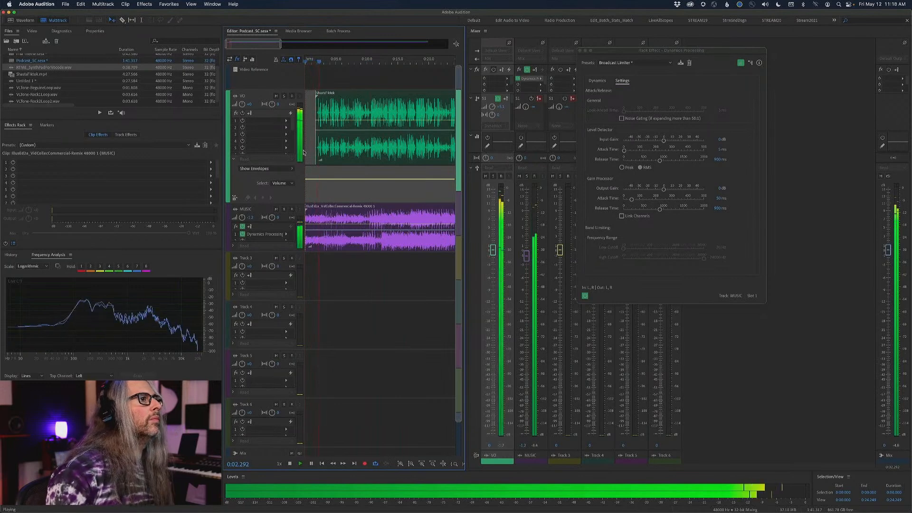
drag(492, 109, 492, 115)
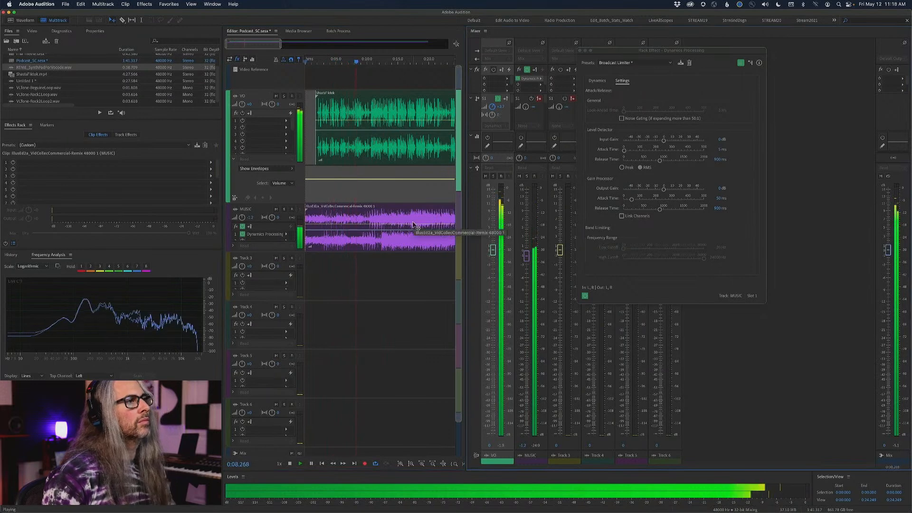
click(598, 80)
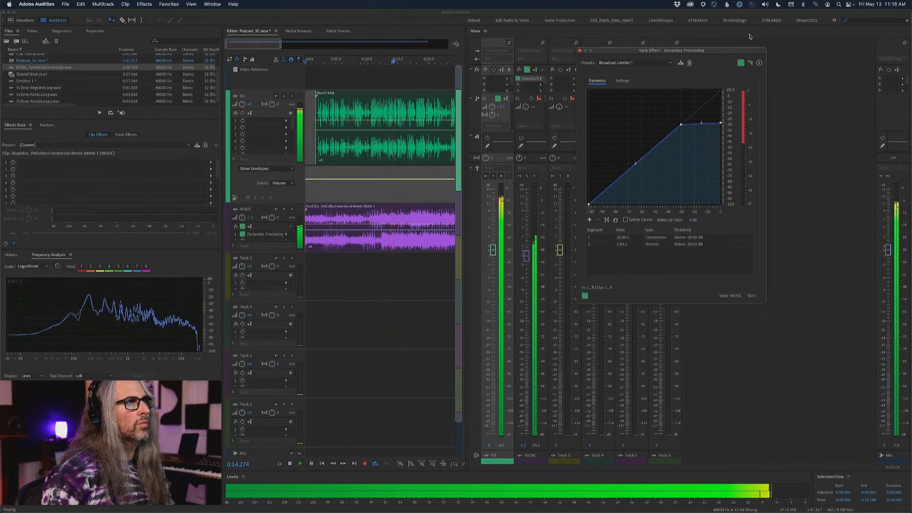
key(space)
click(623, 80)
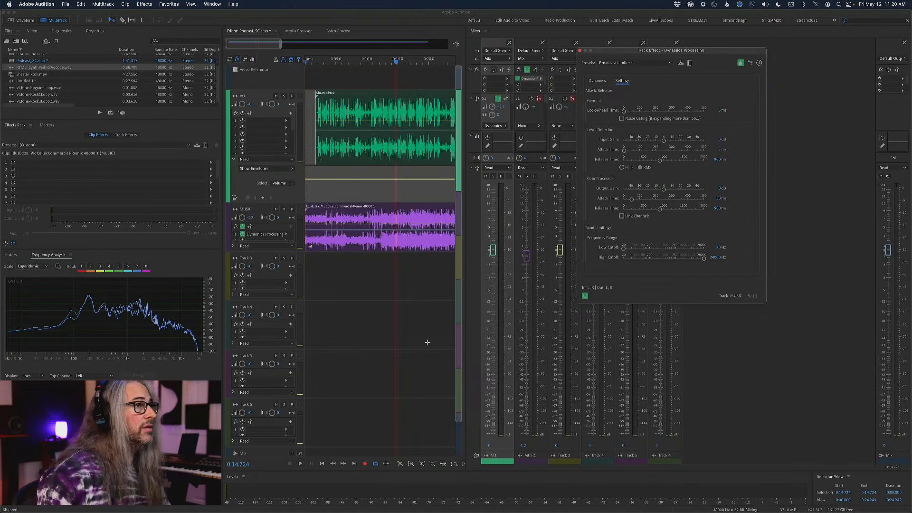
- Switch to Premiere Pro, increase the audio track height in the IMG_7535 sequence, and play it
mouse_move(372, 512)
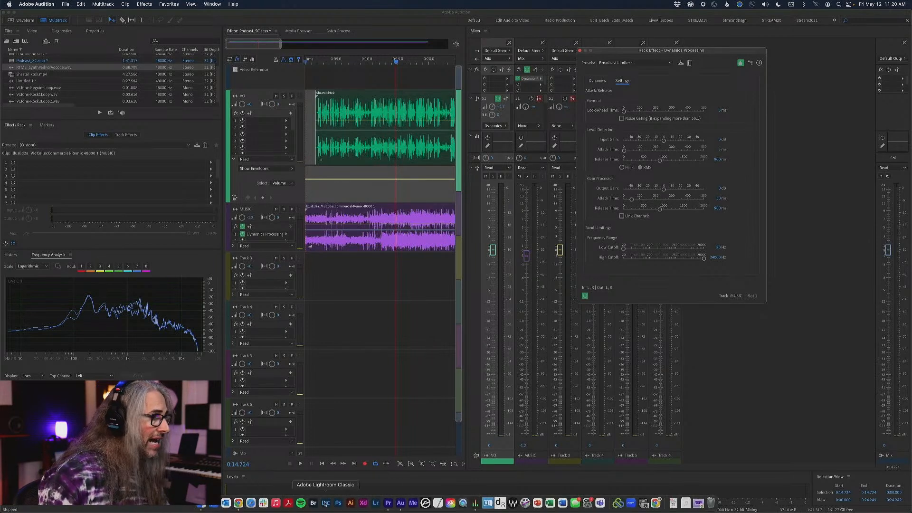
click(388, 503)
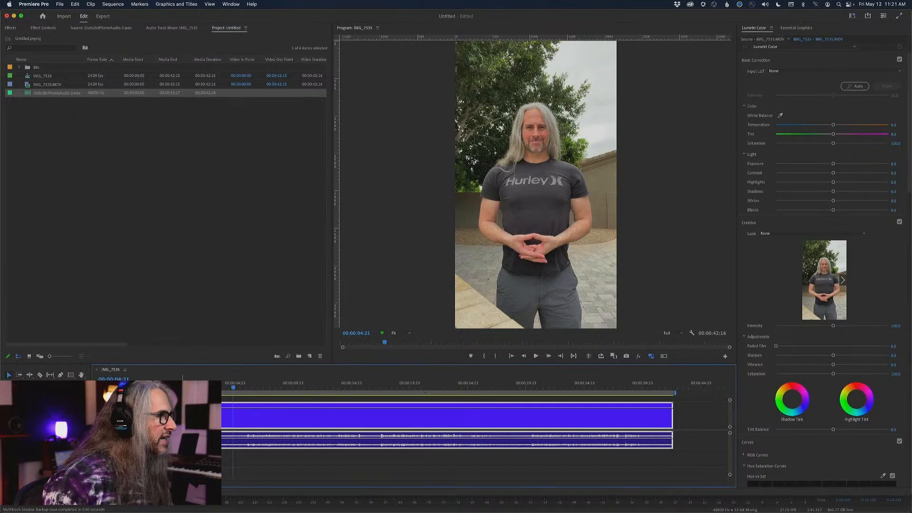
key(alt+equal)
key(alt+equal)
key(space)
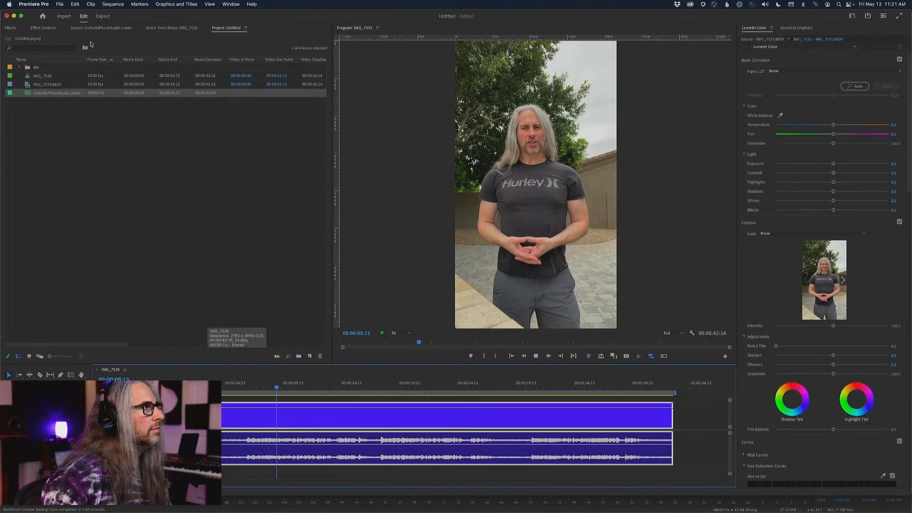
- Show the effects and sends in the Audio Track Mixer and add a Multiband Compressor to the Mix track's first effect slot
click(162, 29)
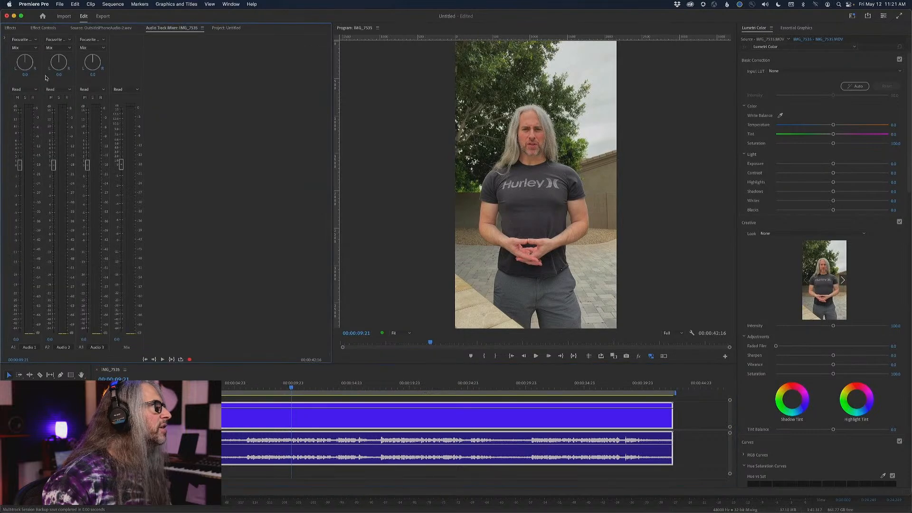
click(5, 39)
click(139, 42)
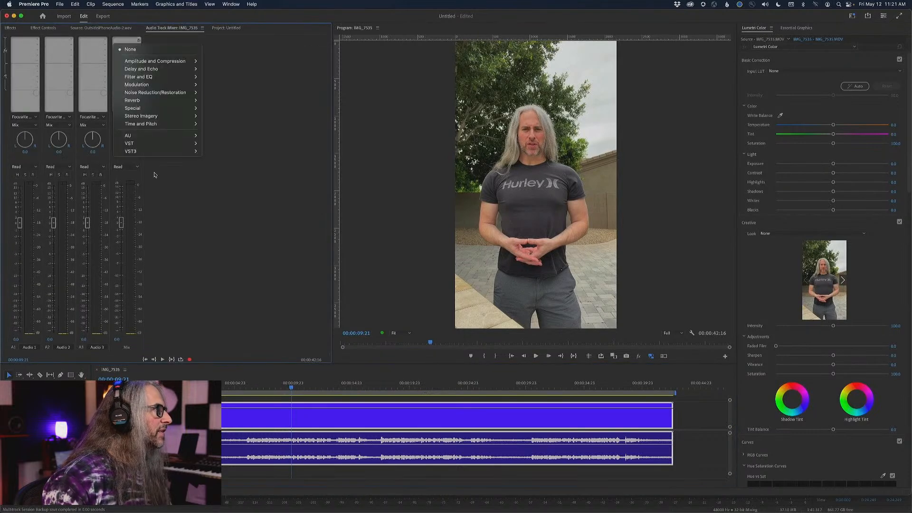
mouse_move(159, 60)
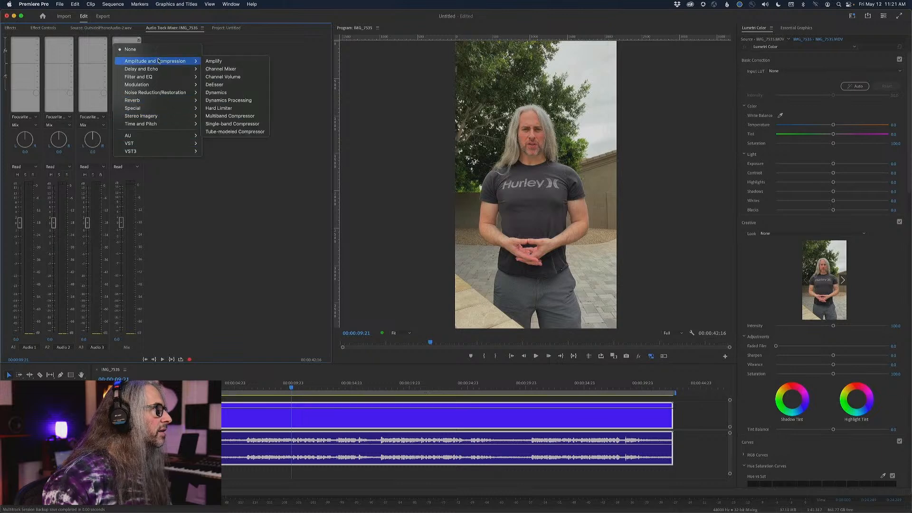
click(245, 117)
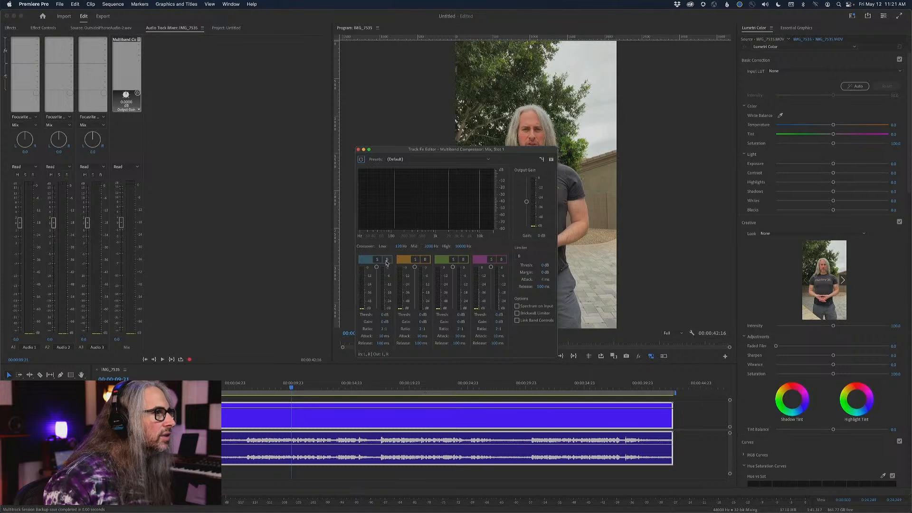
- Bypass all four bands of the Multiband Compressor, lower its limiter's threshold and margin, and close the effect editor
click(388, 260)
click(426, 259)
click(464, 259)
click(502, 259)
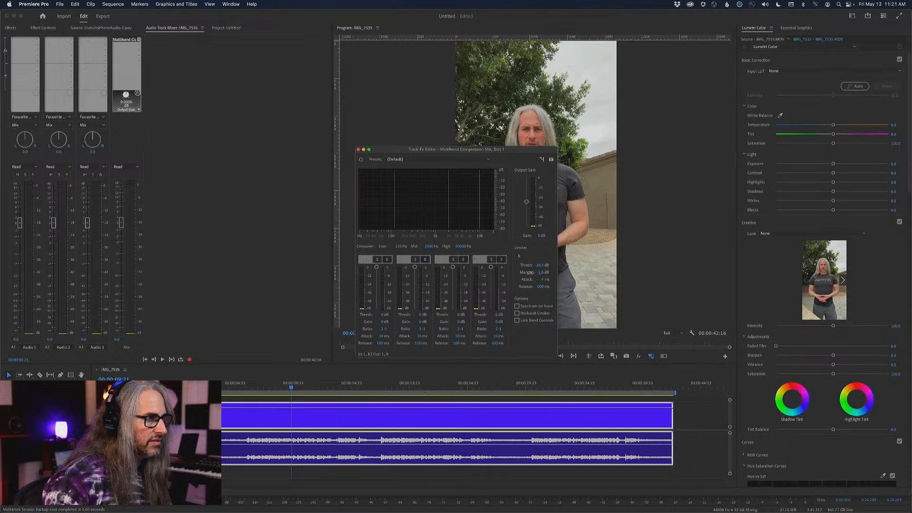
click(359, 149)
- Play the sequence through the limiter, stop after about 10 seconds, and return the playhead to 00:00:04:21
key(space)
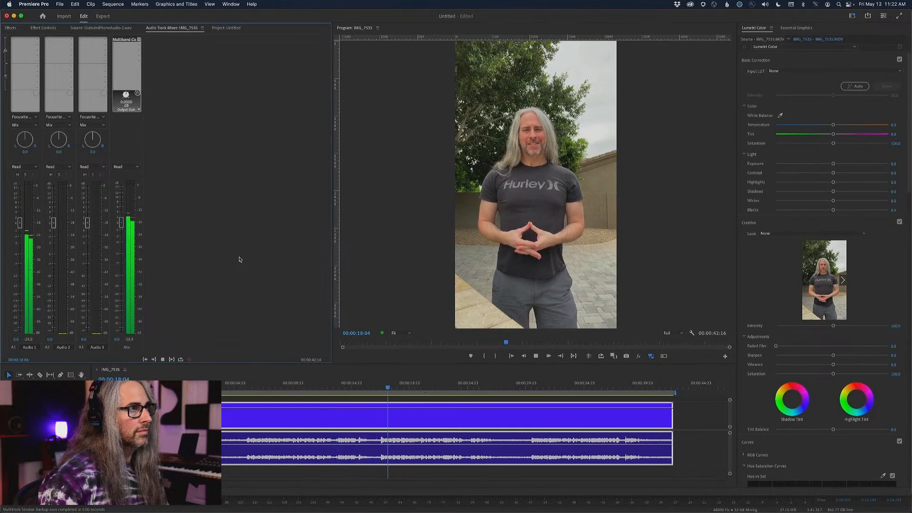
key(space)
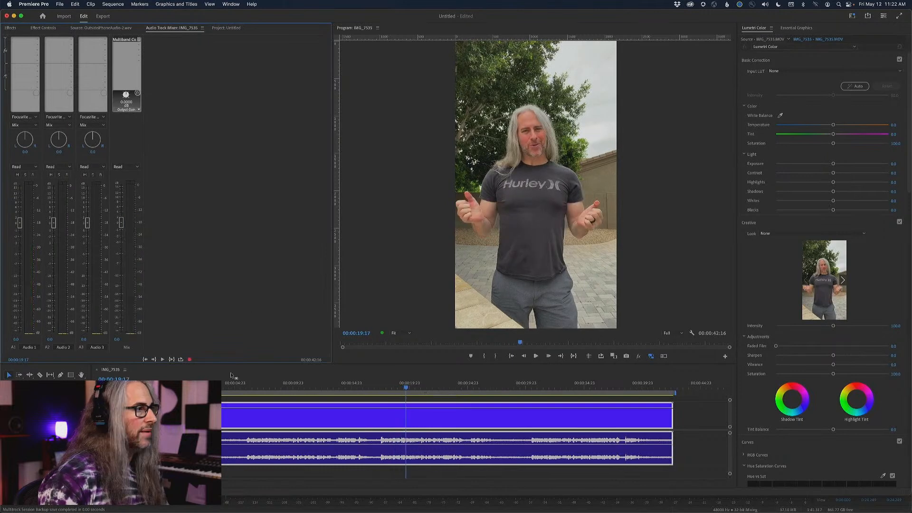
click(240, 387)
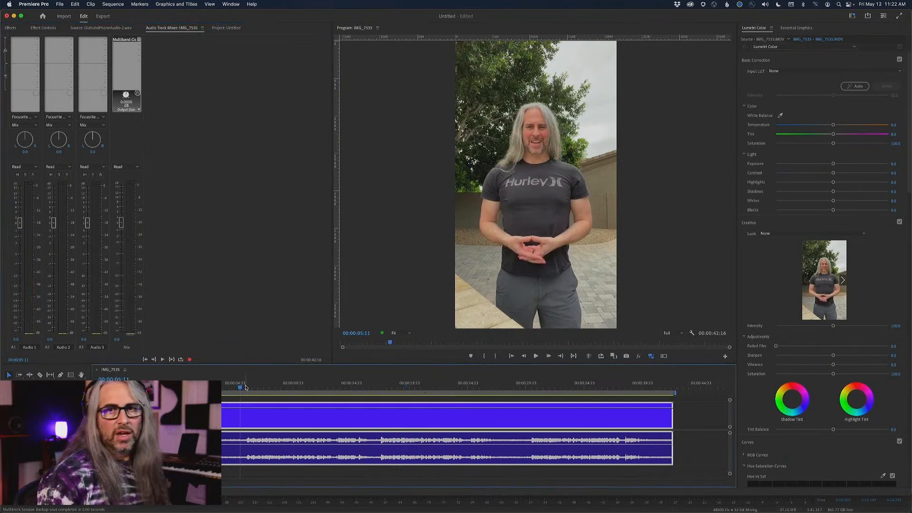
drag(241, 387, 234, 389)
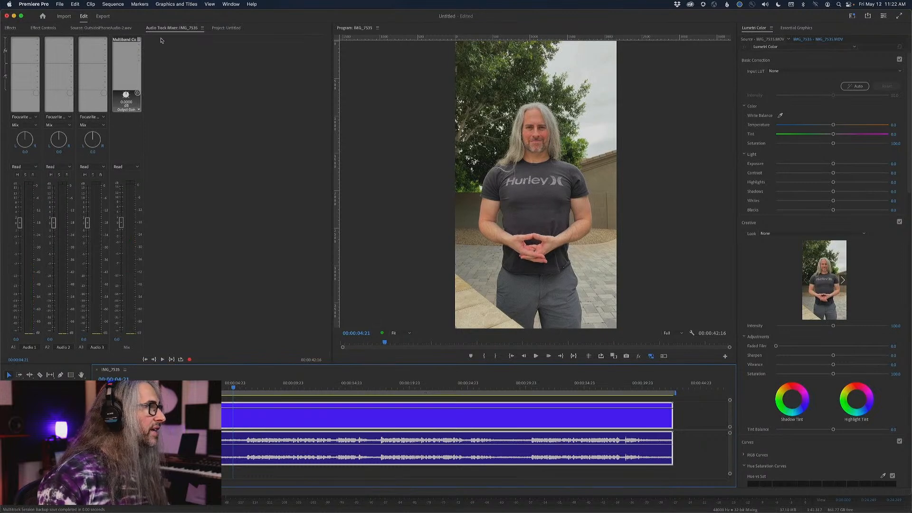
- Open the outside phone audio WAV clip from the project in the Source monitor
click(227, 28)
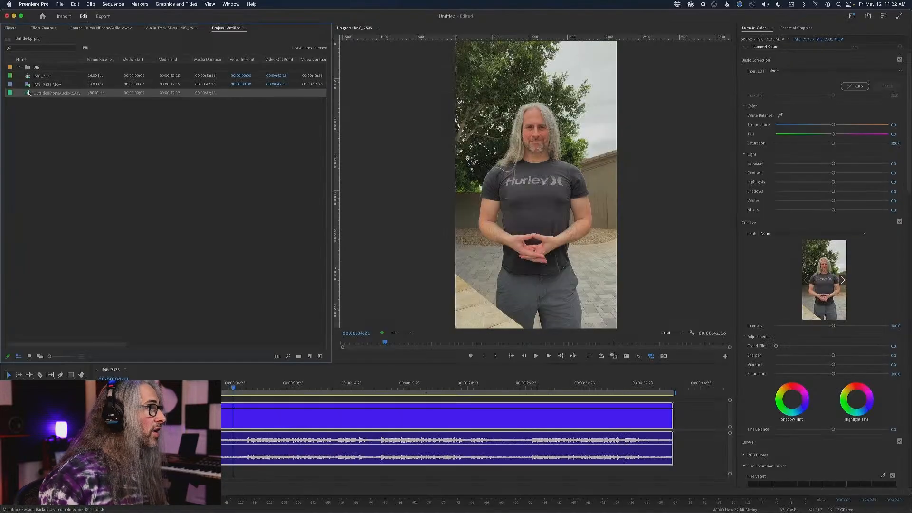
double_click(28, 94)
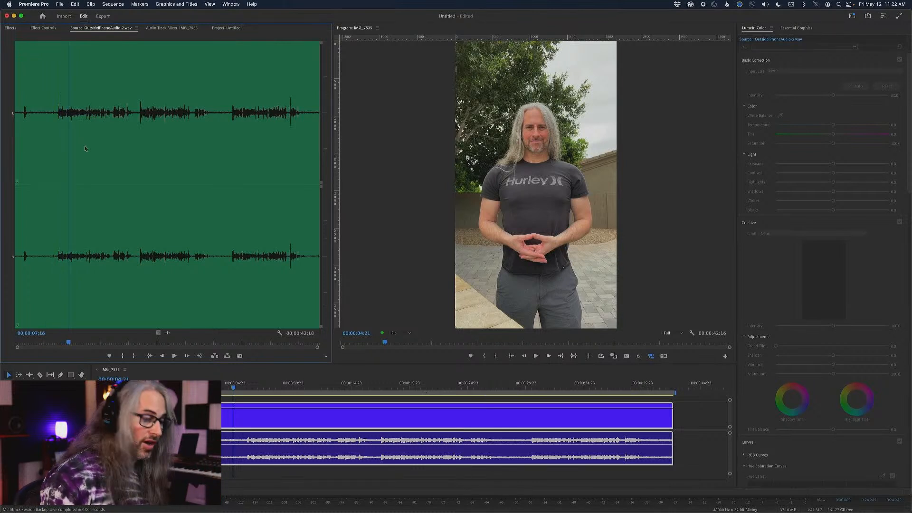
- Switch to the Adobe Podcast site in Chrome, open its Enhance Speech tool, and bring up the file chooser for an audio upload
key(super+Tab)
key(super+Tab)
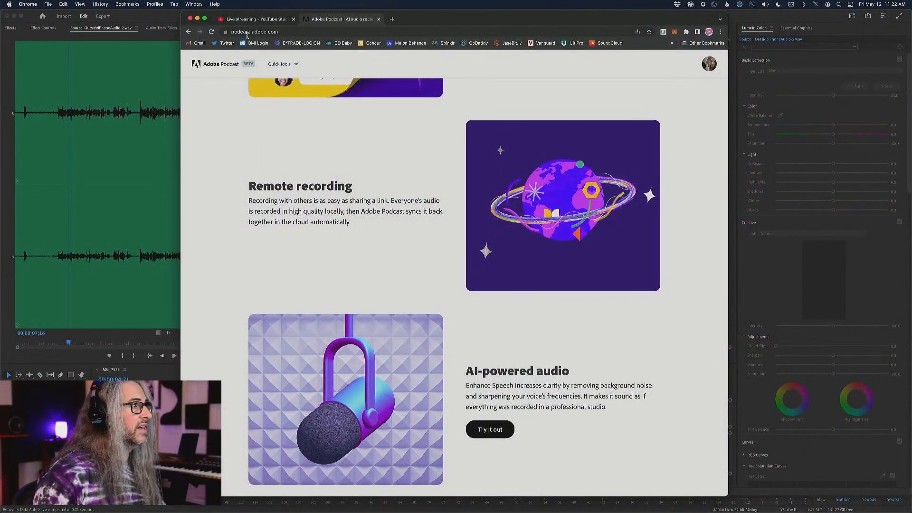
scroll(387, 163, up, 10)
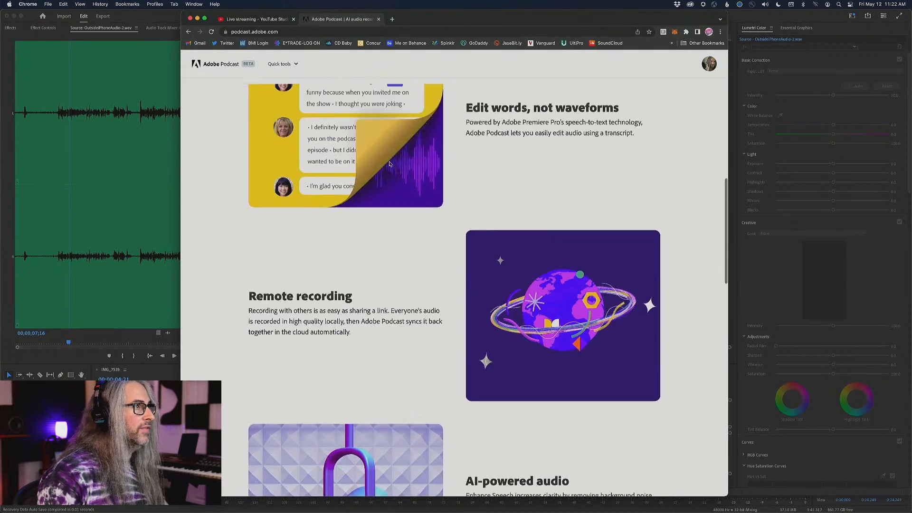
scroll(377, 197, down, 5)
scroll(377, 198, down, 10)
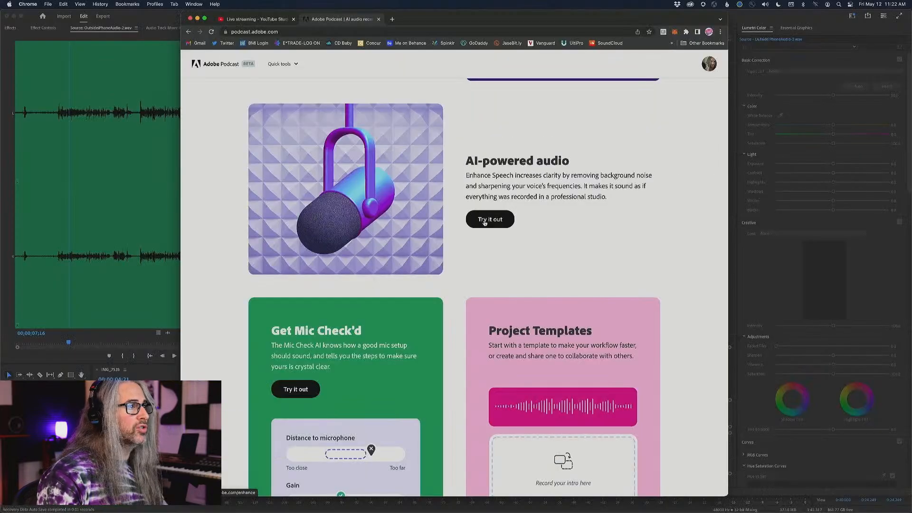
click(489, 222)
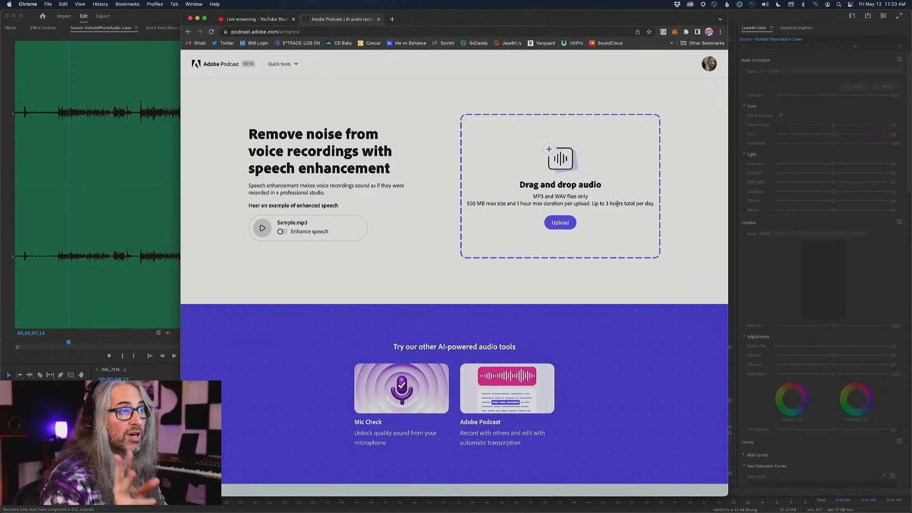
click(561, 223)
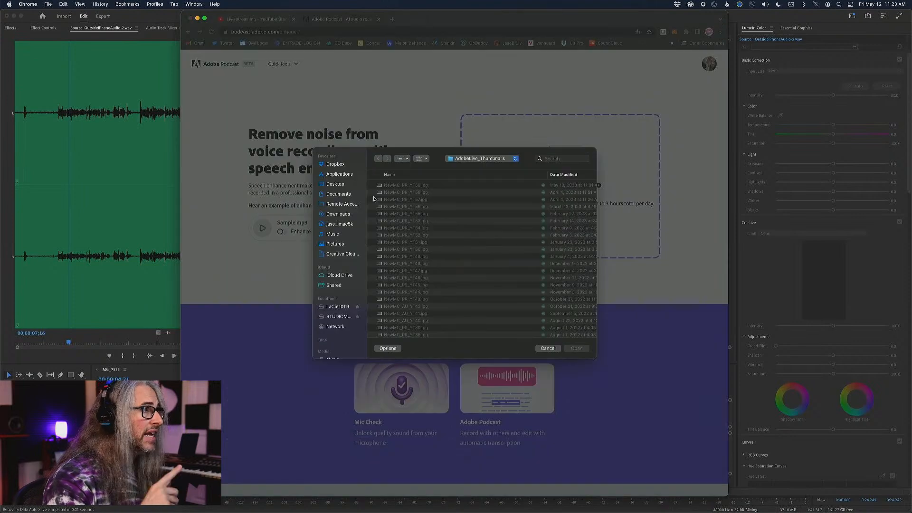
- Upload OutsideiPhoneAudio-2.wav from the Desktop to the Enhance Speech tool and download the enhanced version
click(336, 186)
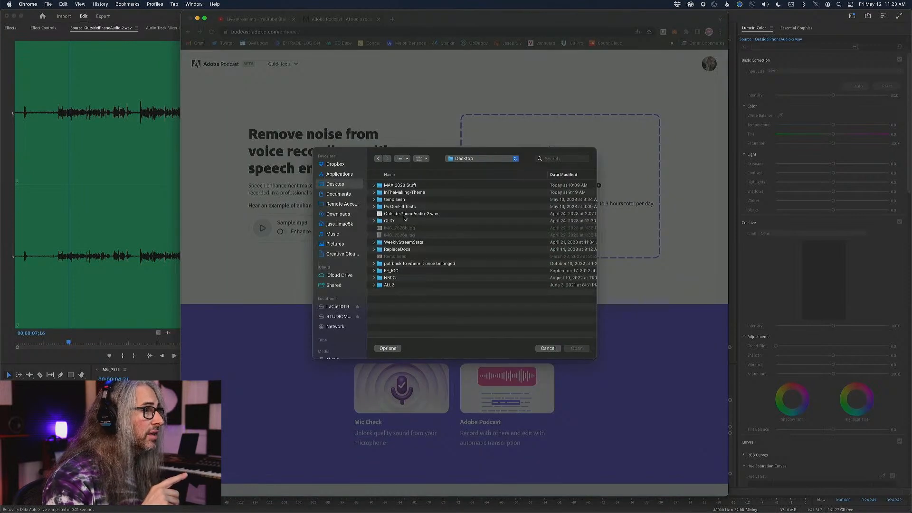
click(424, 215)
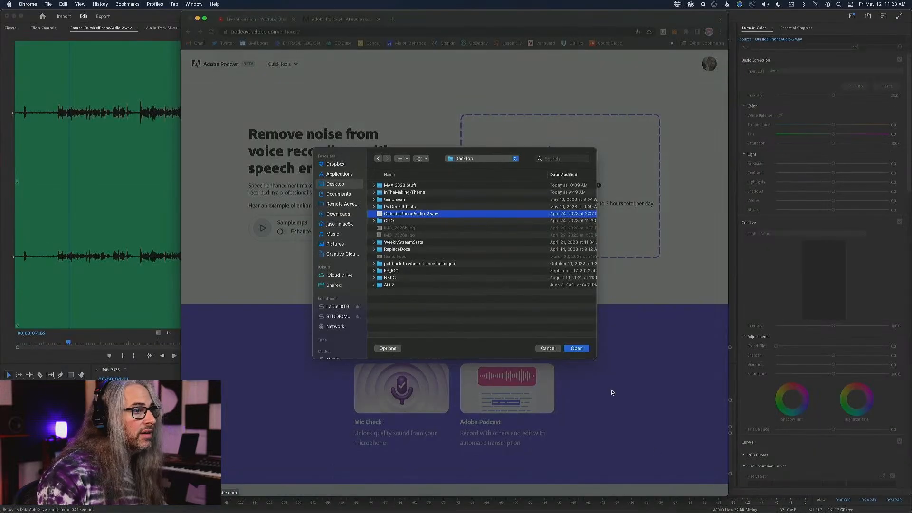
click(577, 348)
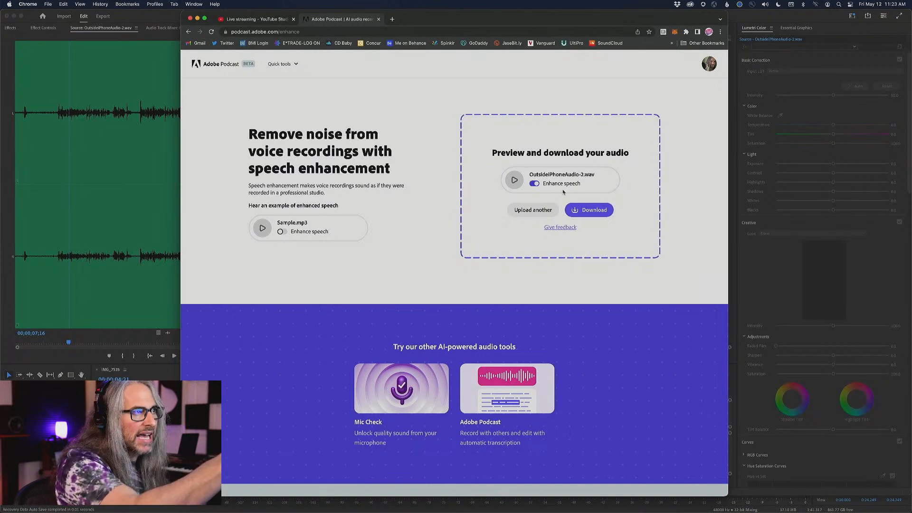
click(594, 211)
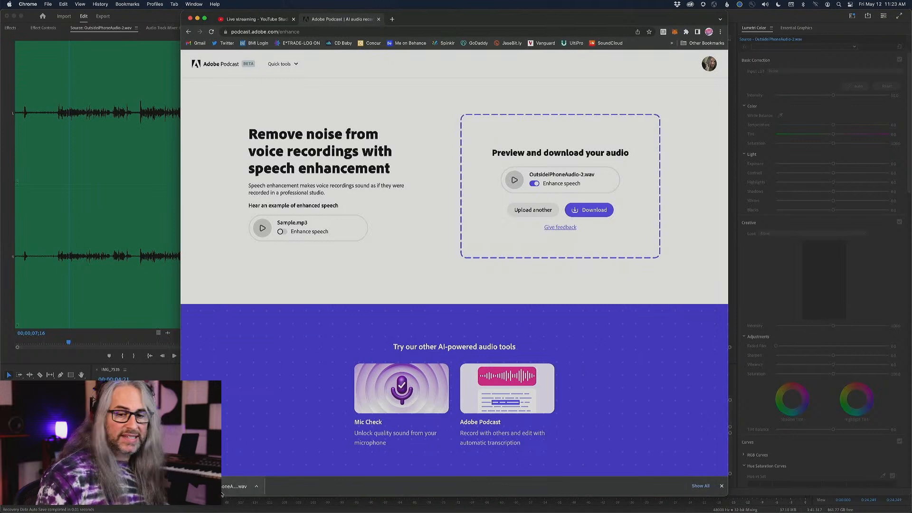
- Switch to Premiere Pro, import OutsideiPhoneAudio-2 (enhanced).wav from Downloads, and place it on the track below the phone clip's audio at the sequence start
key(super+Tab)
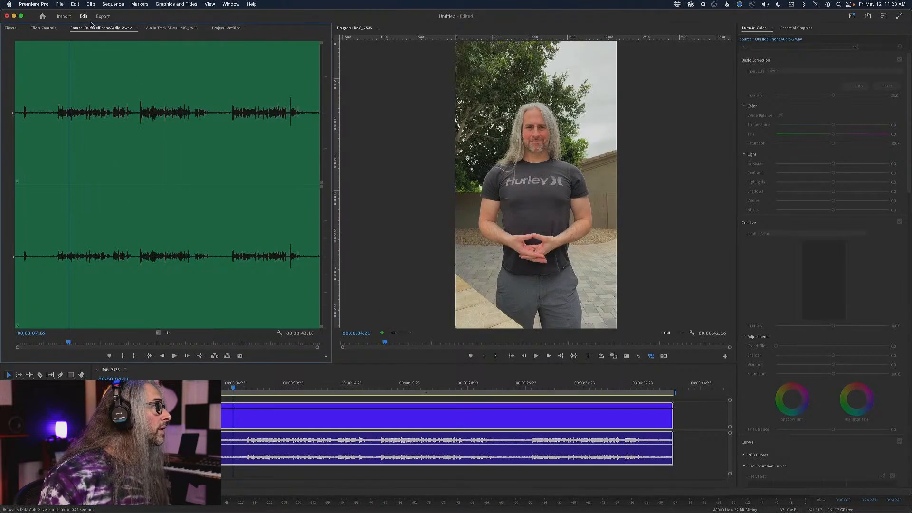
click(227, 28)
double_click(118, 193)
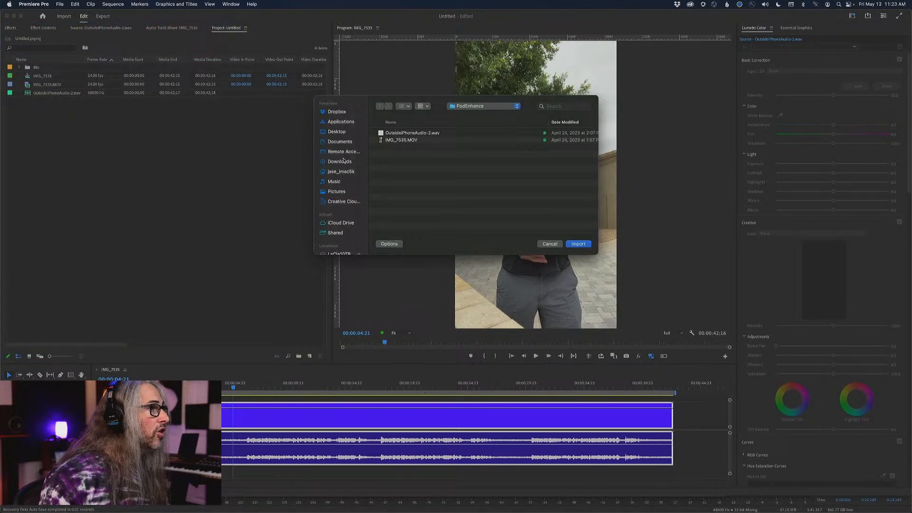
click(343, 162)
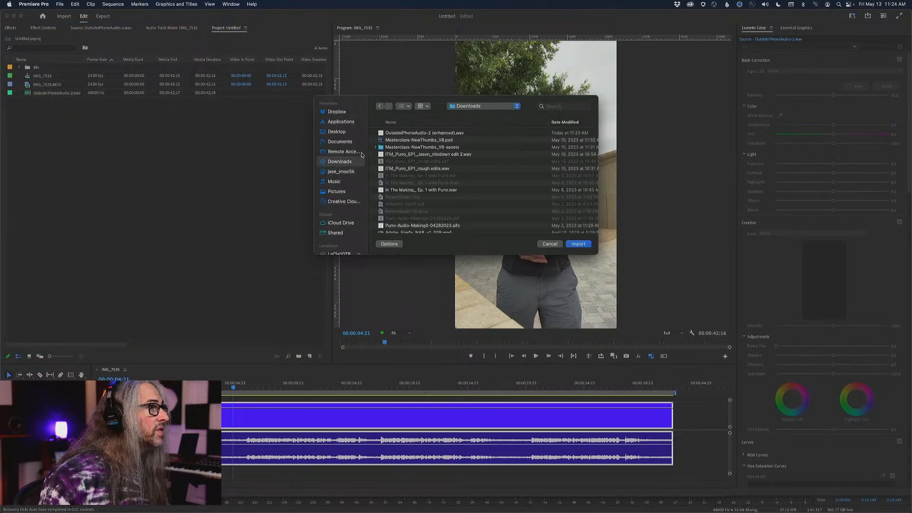
click(436, 134)
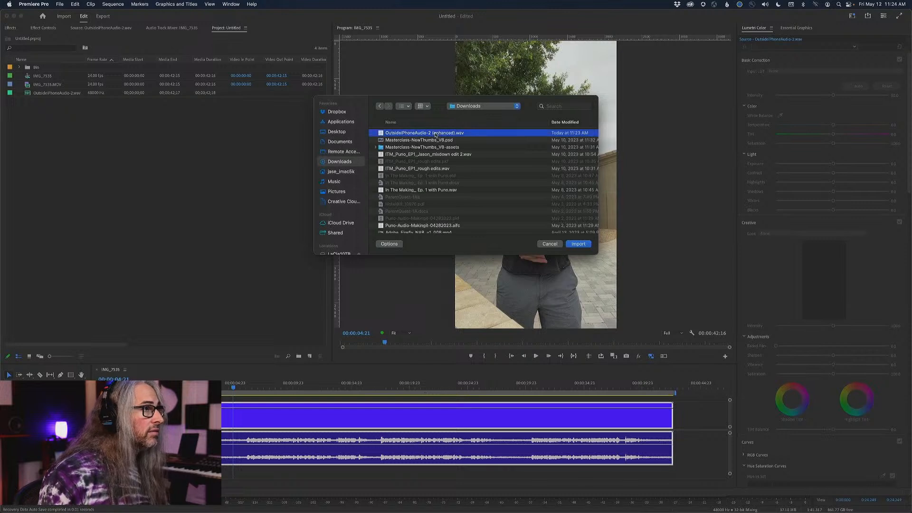
click(579, 244)
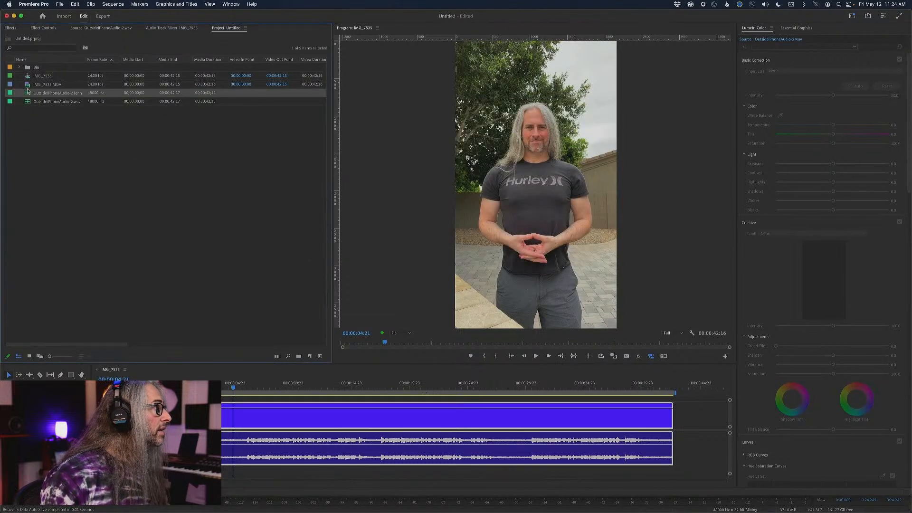
drag(31, 97, 222, 472)
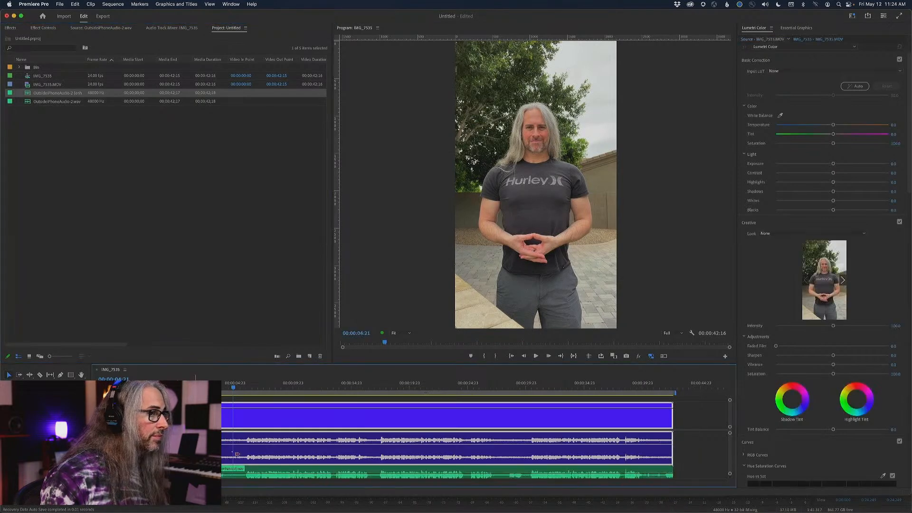
- Give the timeline more height and switch to the Vertical workspace
drag(482, 364, 485, 323)
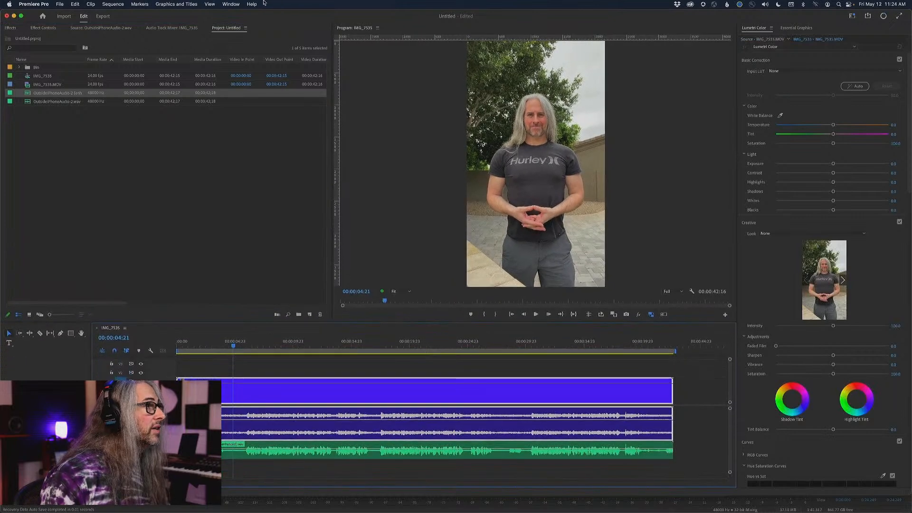
click(231, 4)
mouse_move(261, 15)
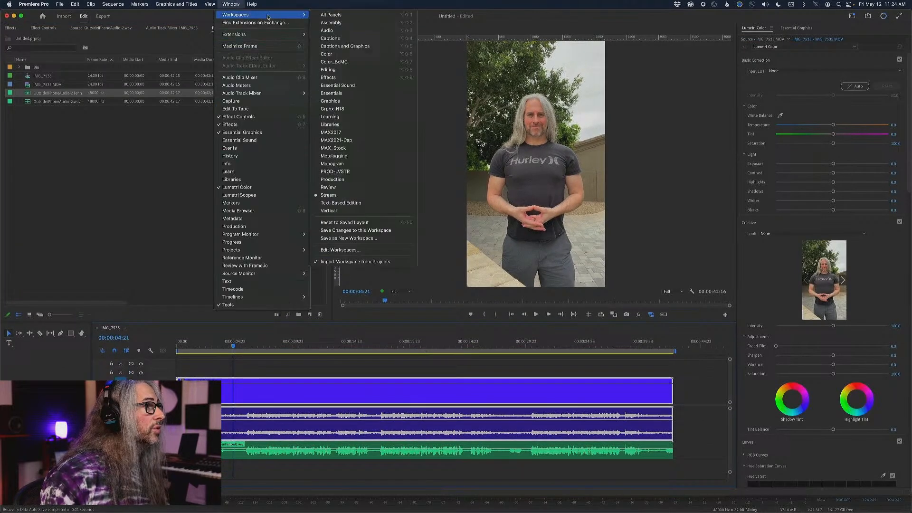
click(387, 214)
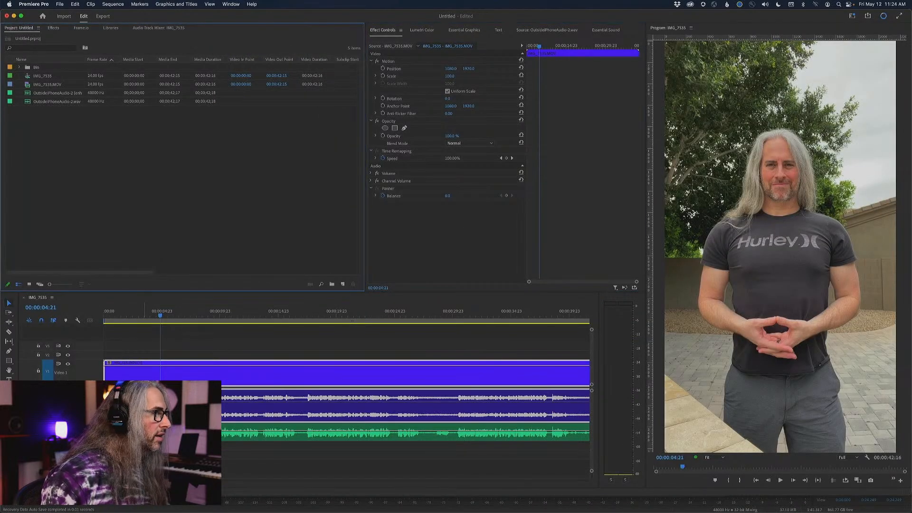
- Play the IMG_7535 sequence to about 00:00:09:02 and return the playhead to 00:00:05:17
click(154, 337)
key(space)
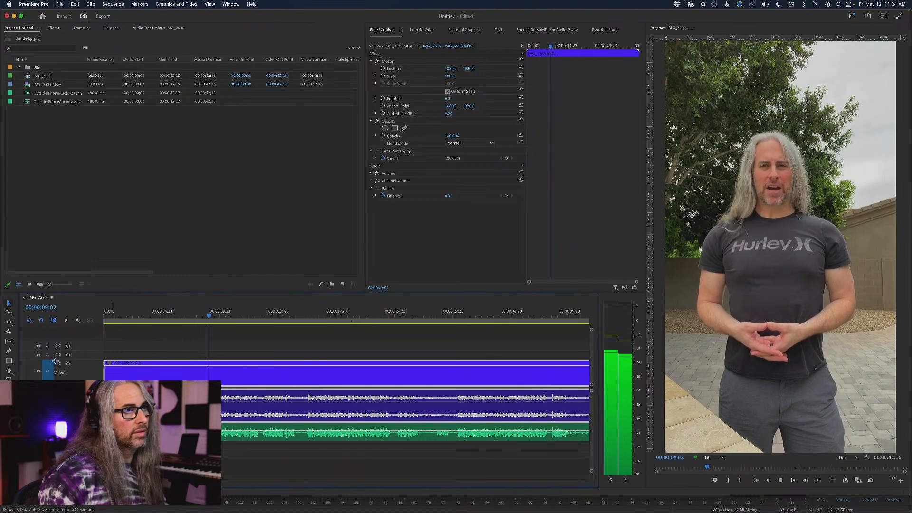
click(170, 317)
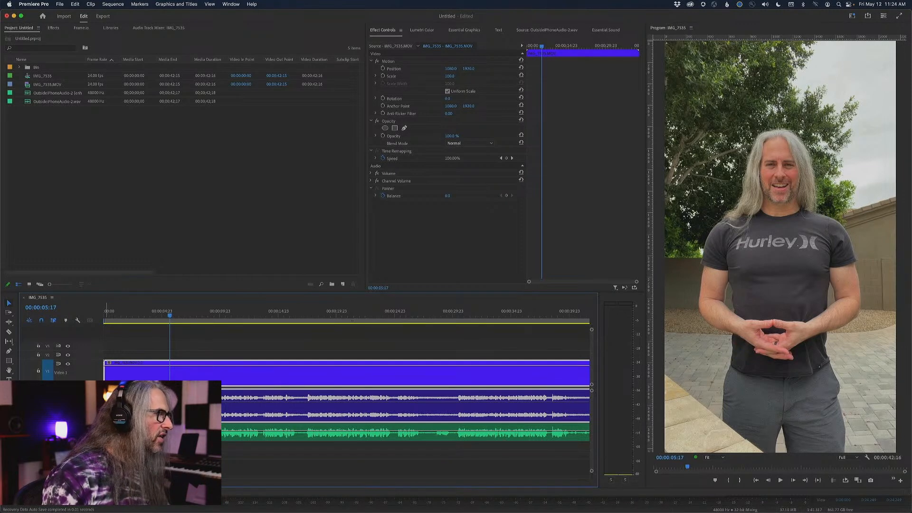
- Play the sequence onward from 00:00:05:17 to compare the audio, pausing at 00:00:16:15 and 00:00:22:10, and stop at 00:00:27:09
key(space)
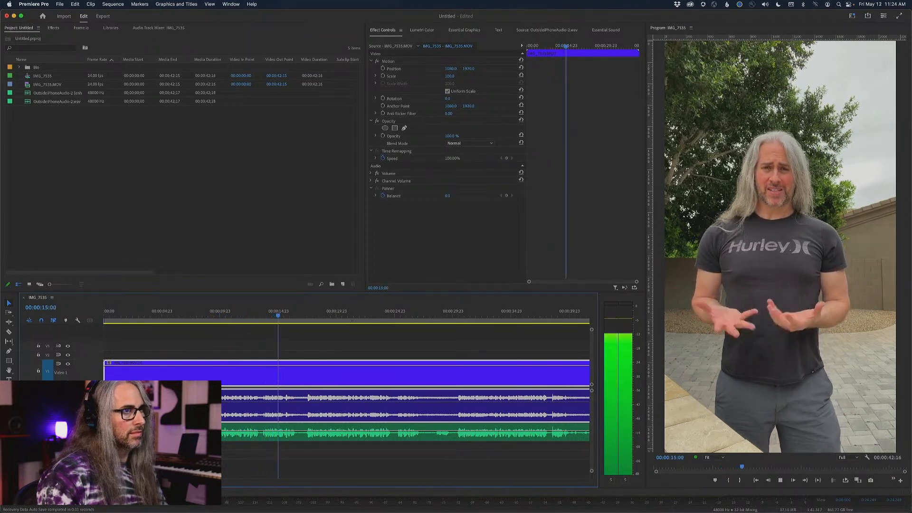
key(space)
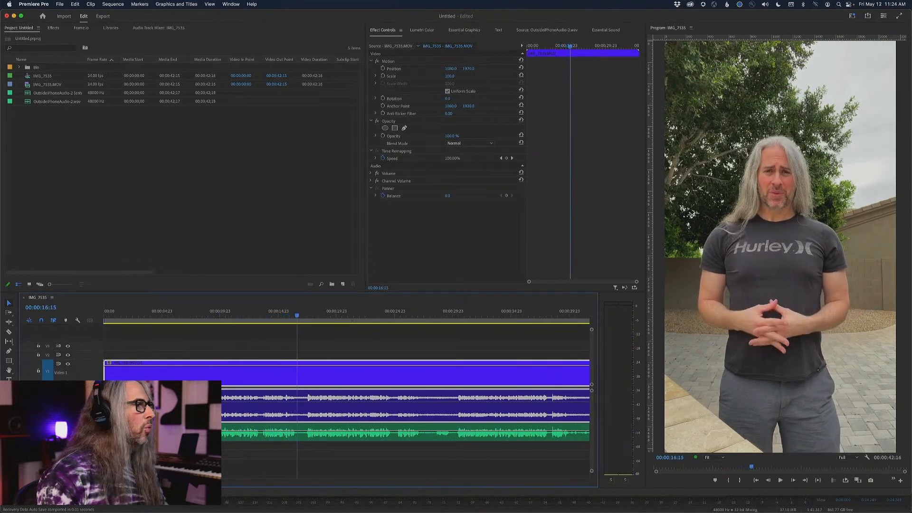
key(space)
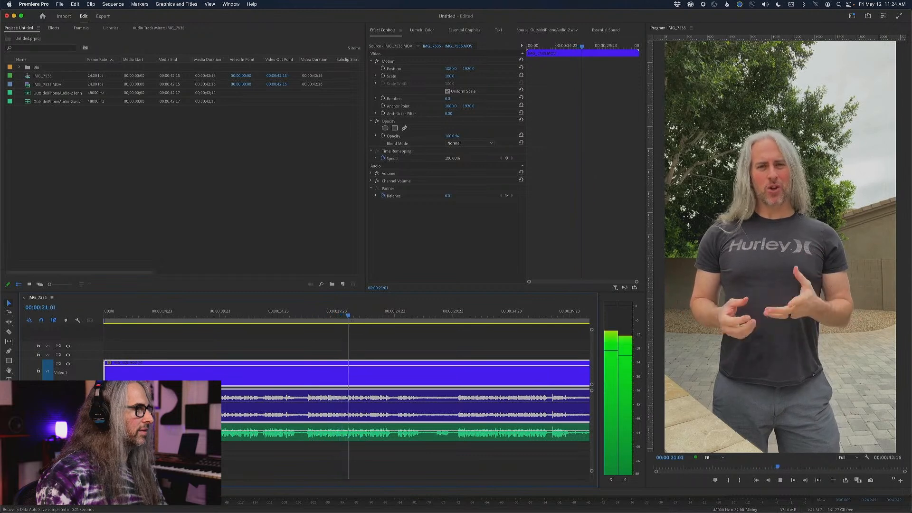
key(space)
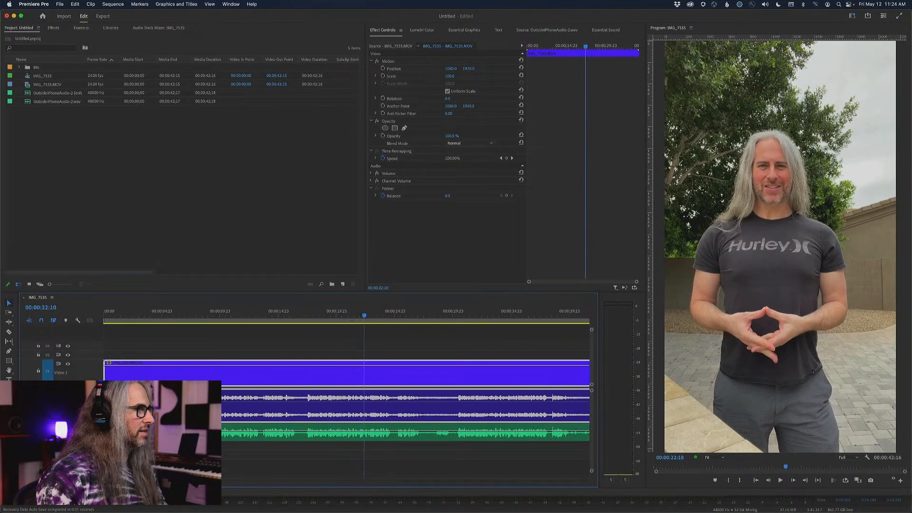
key(space)
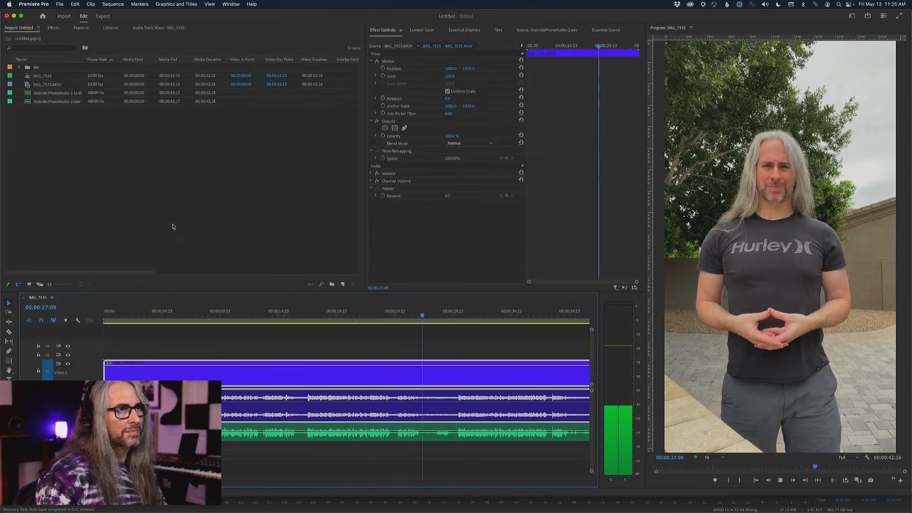
key(space)
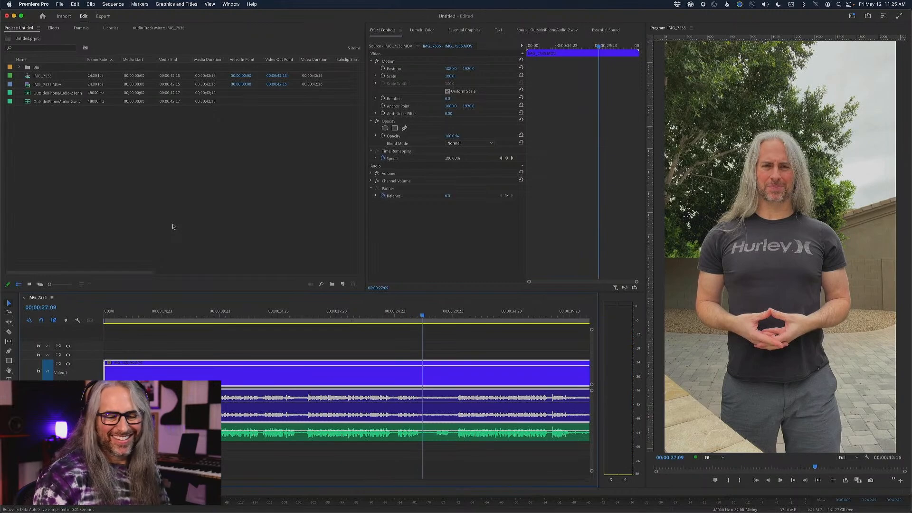